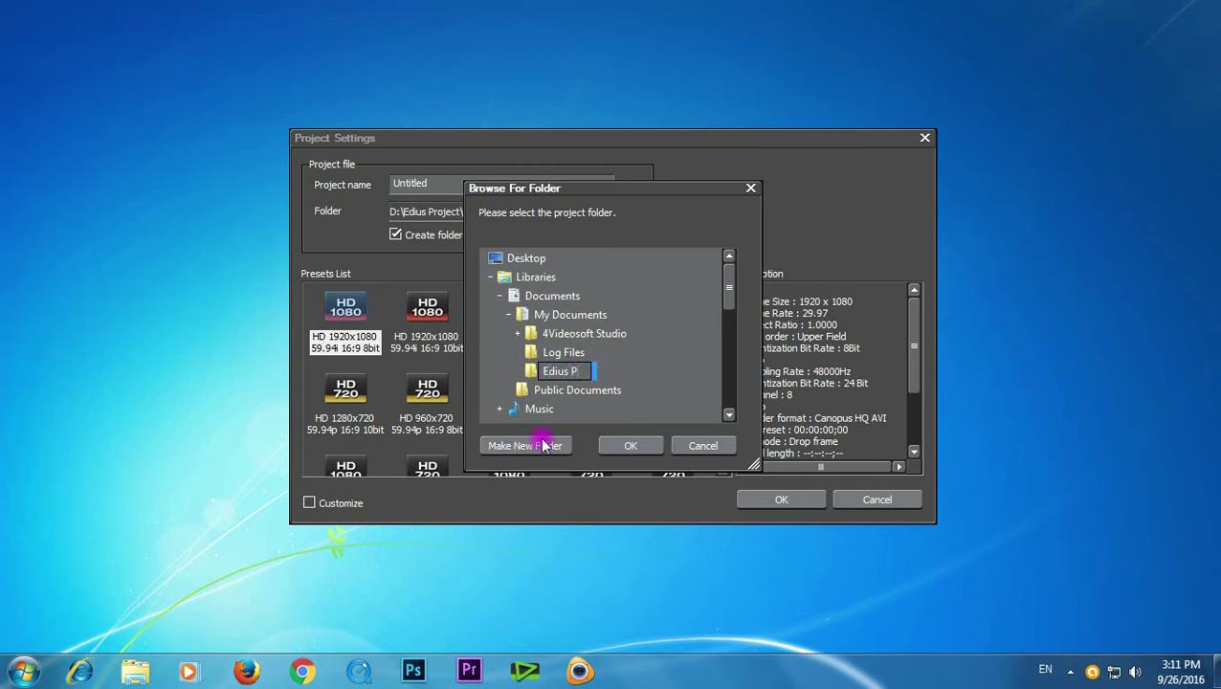
- Create the project Edius Tutorial in a new Edius Project folder with the HD 1920x1080 59.94i 16:9 8bit preset
left_click(536, 373)
left_click(629, 446)
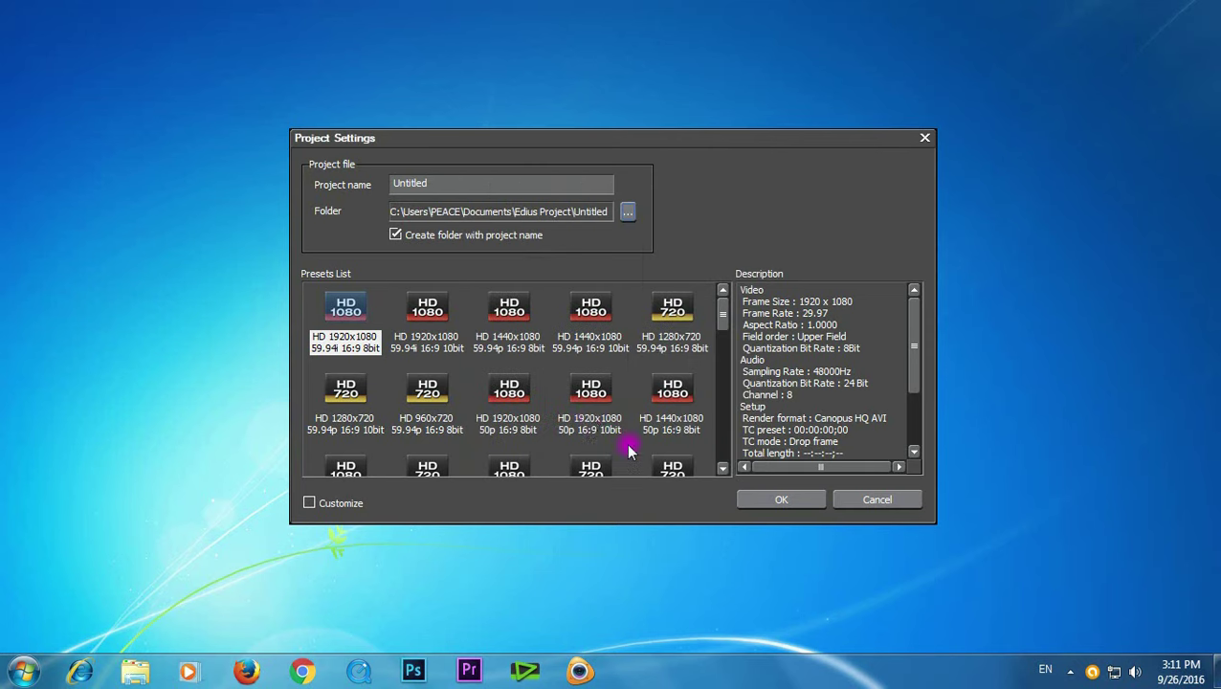
double_click(464, 179)
type("Edius Tutorial")
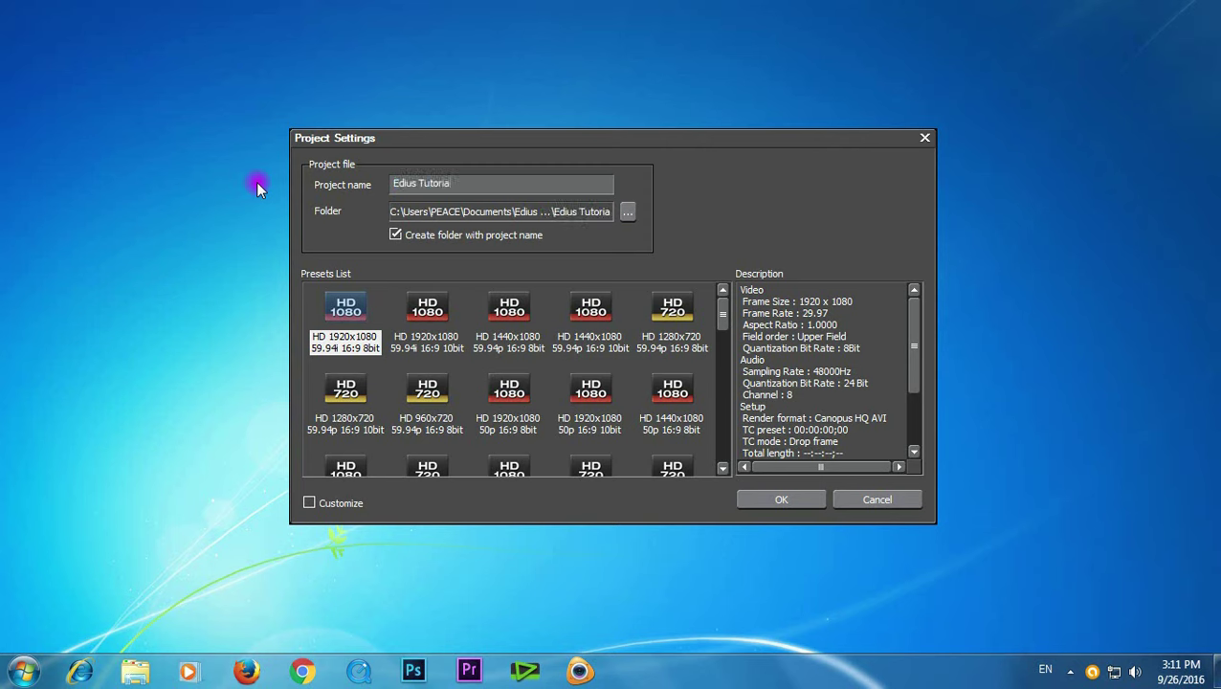
left_click(346, 322)
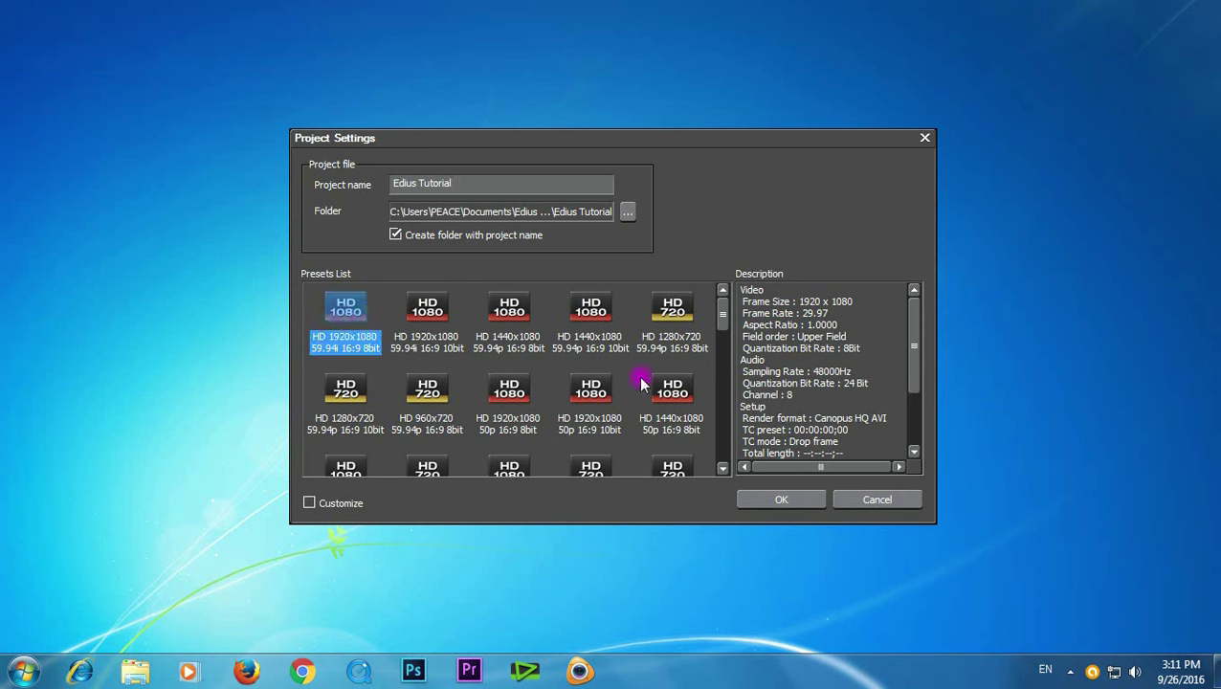
left_click(793, 498)
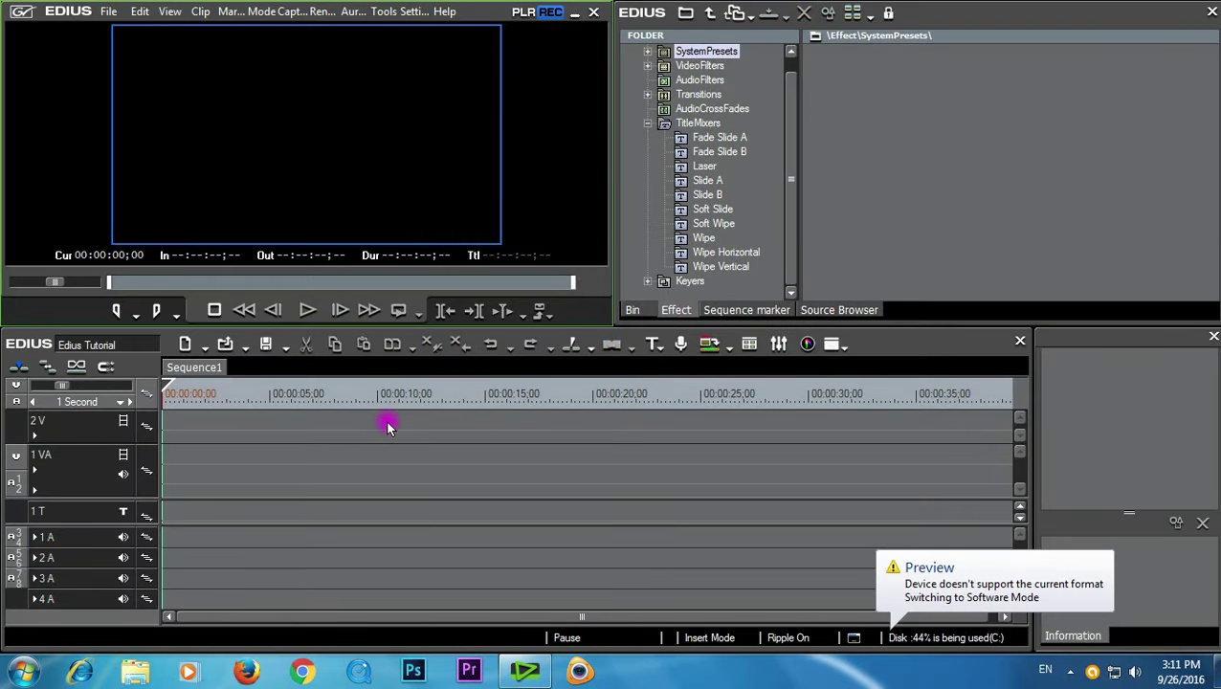
- Import the Android Vs Robot Animation video file into the bin
left_click_drag(229, 394, 153, 397)
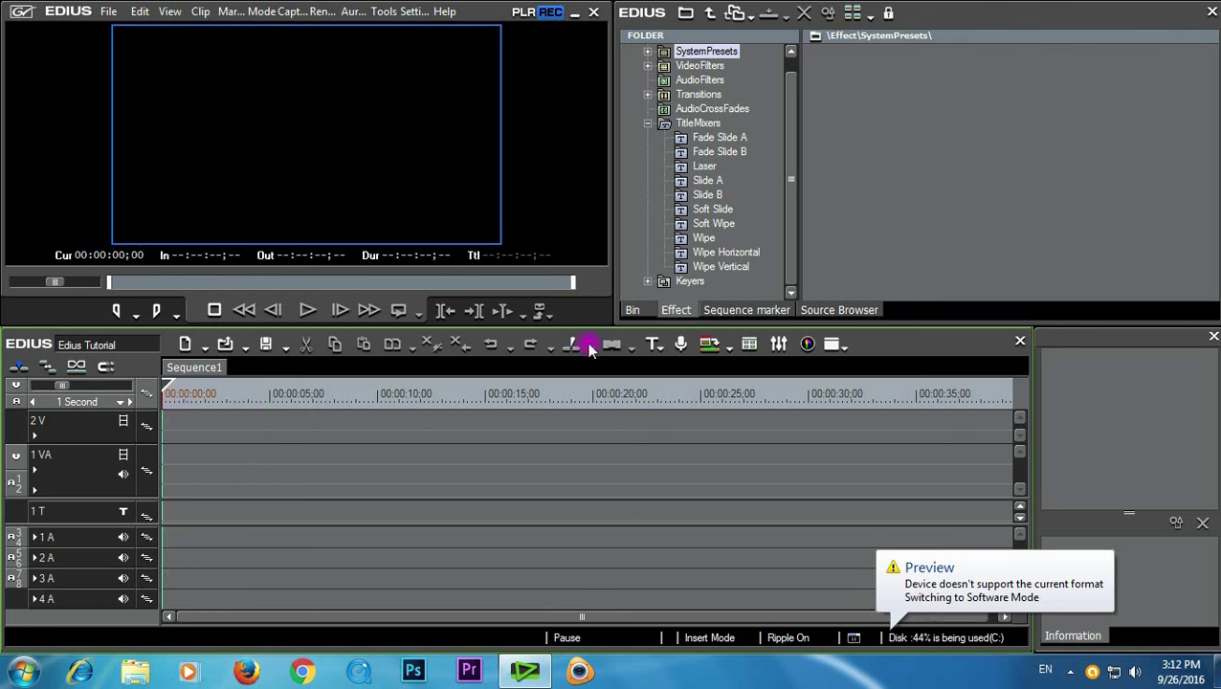
left_click(634, 309)
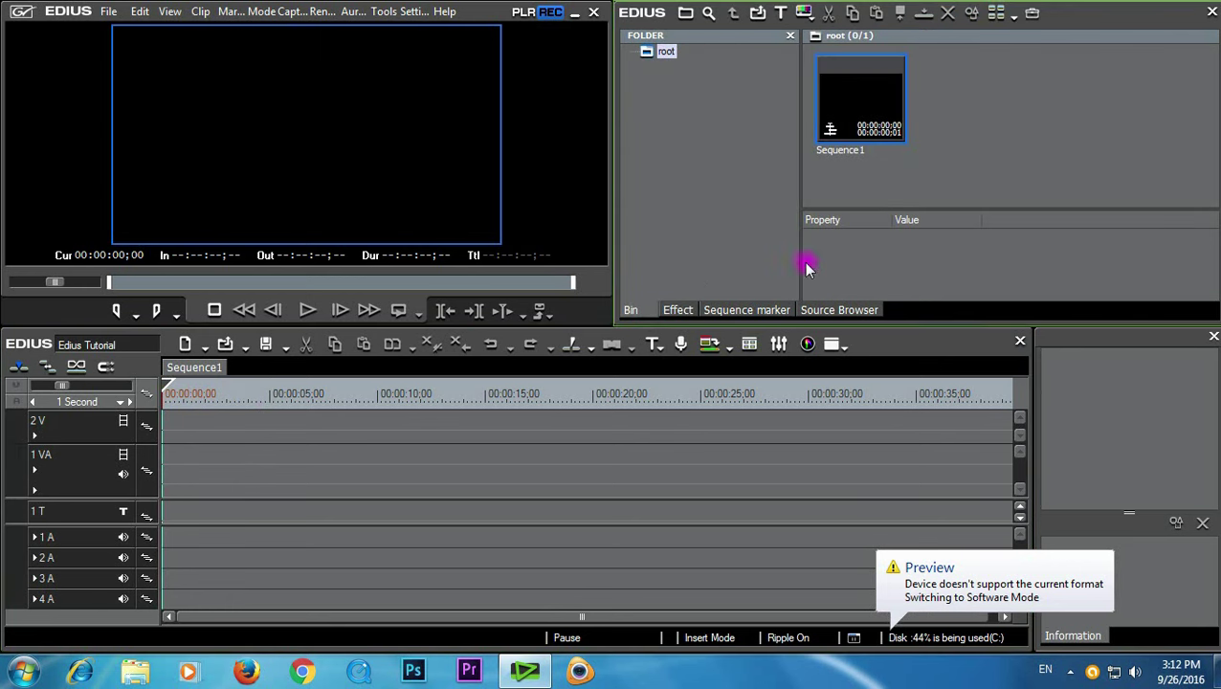
right_click(980, 114)
left_click(1007, 160)
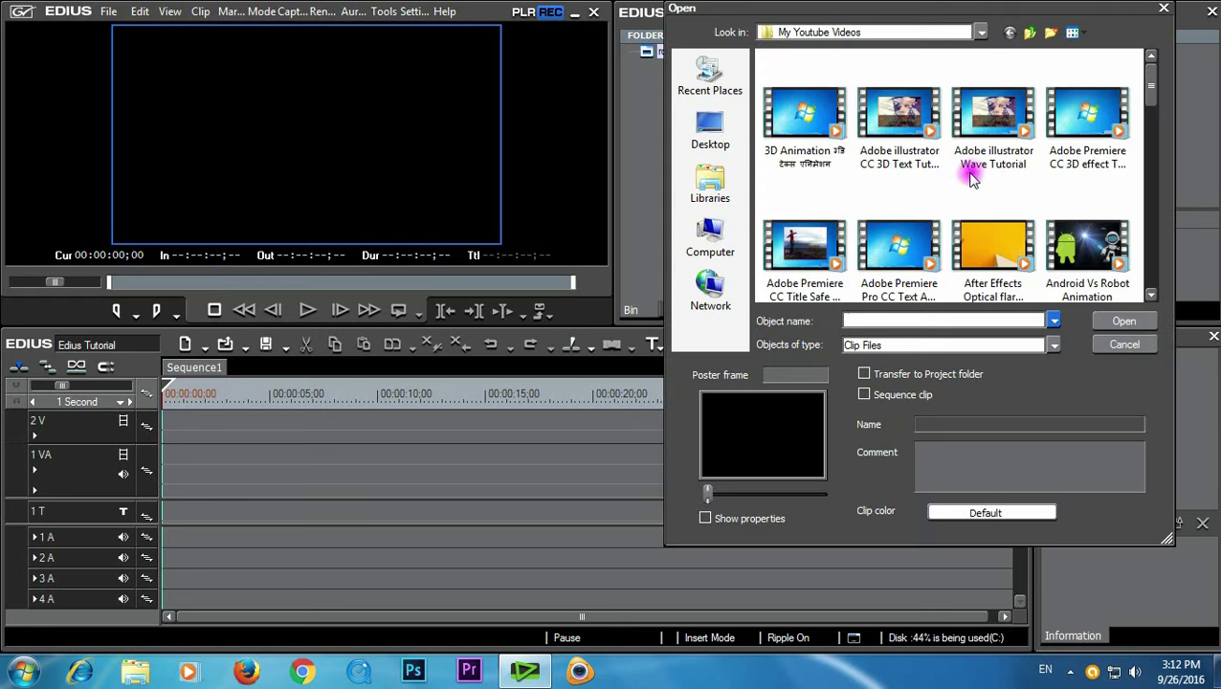
left_click(1091, 284)
left_click(1123, 321)
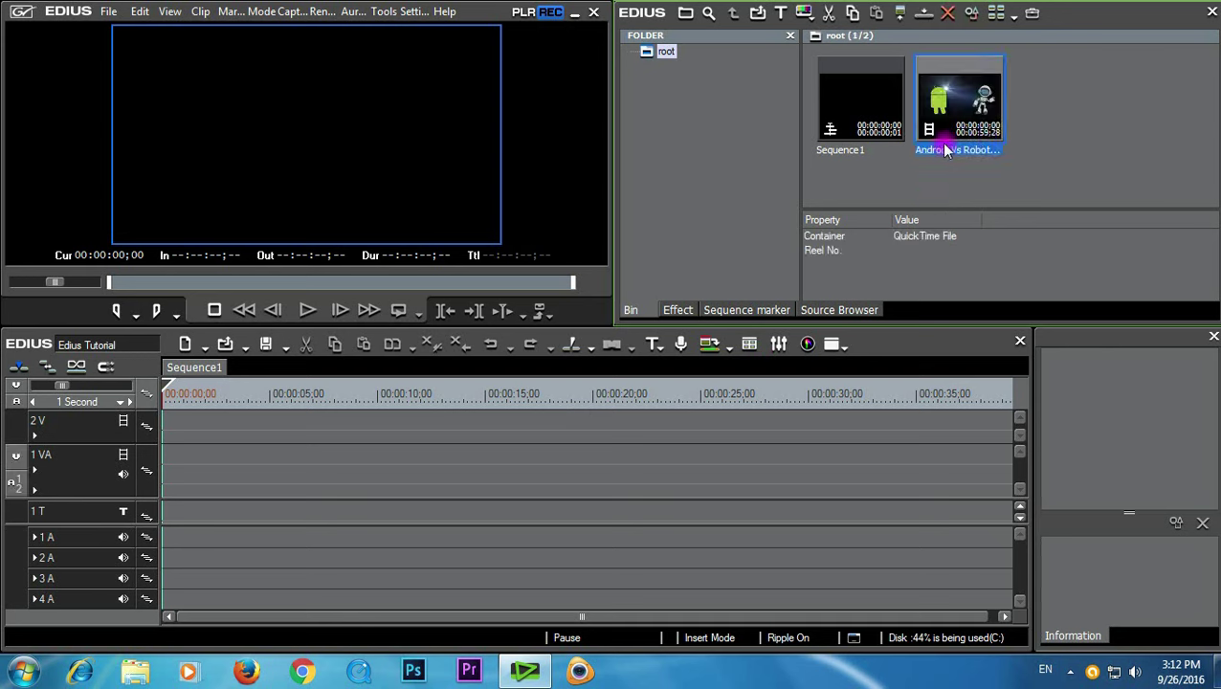
- Place the Android Vs Robot Animation clip on the 1 VA track and delete the gap before it
left_click_drag(943, 149, 196, 477)
right_click(173, 464)
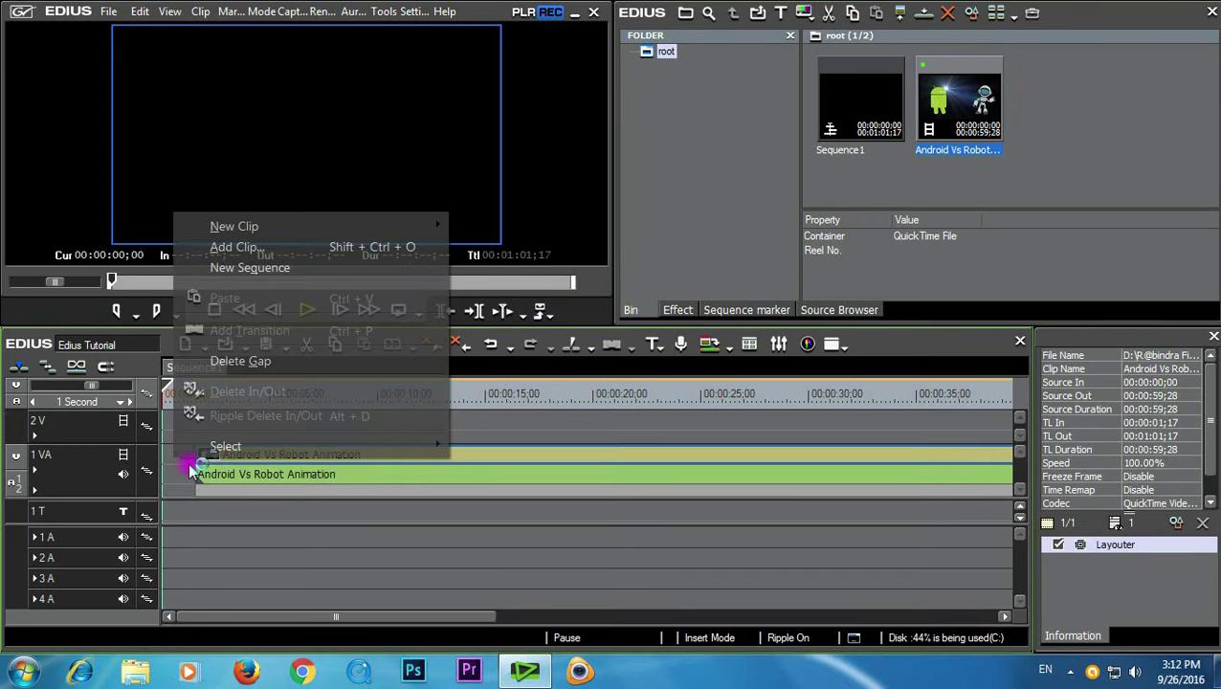
left_click(237, 357)
- Preview frames of the animation clip on the timeline up to about 24 seconds
left_click_drag(212, 400, 346, 395)
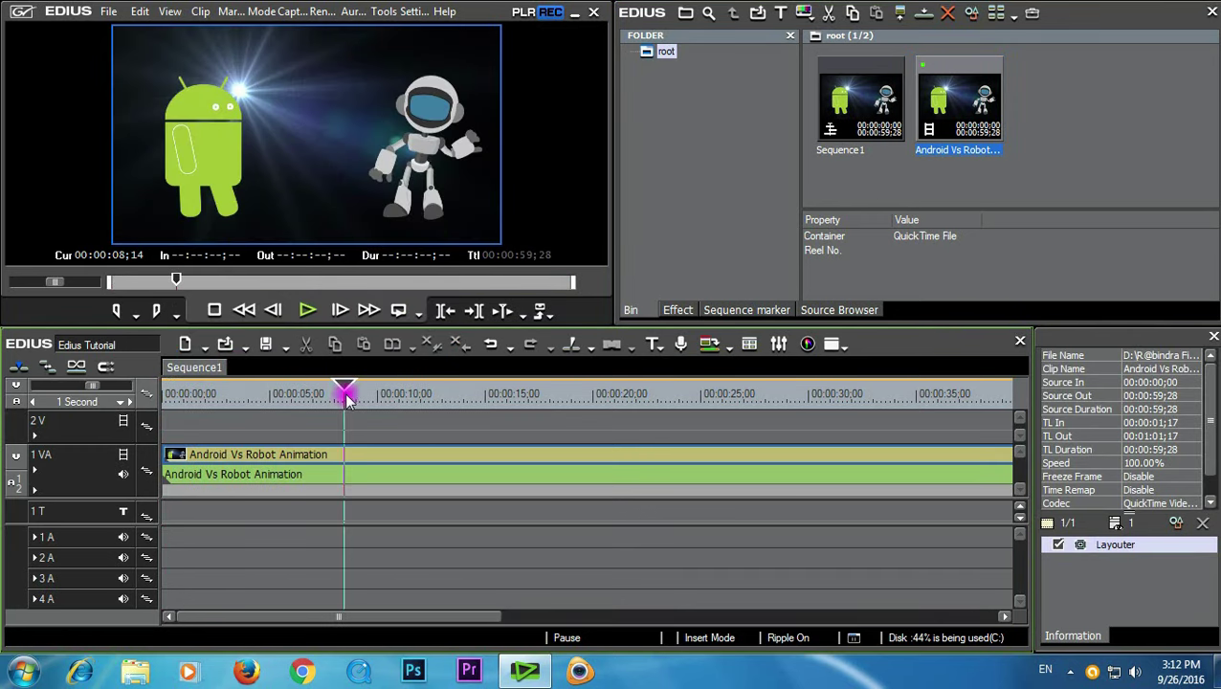
scroll(412, 419, "up", 1)
scroll(406, 413, "down", 1)
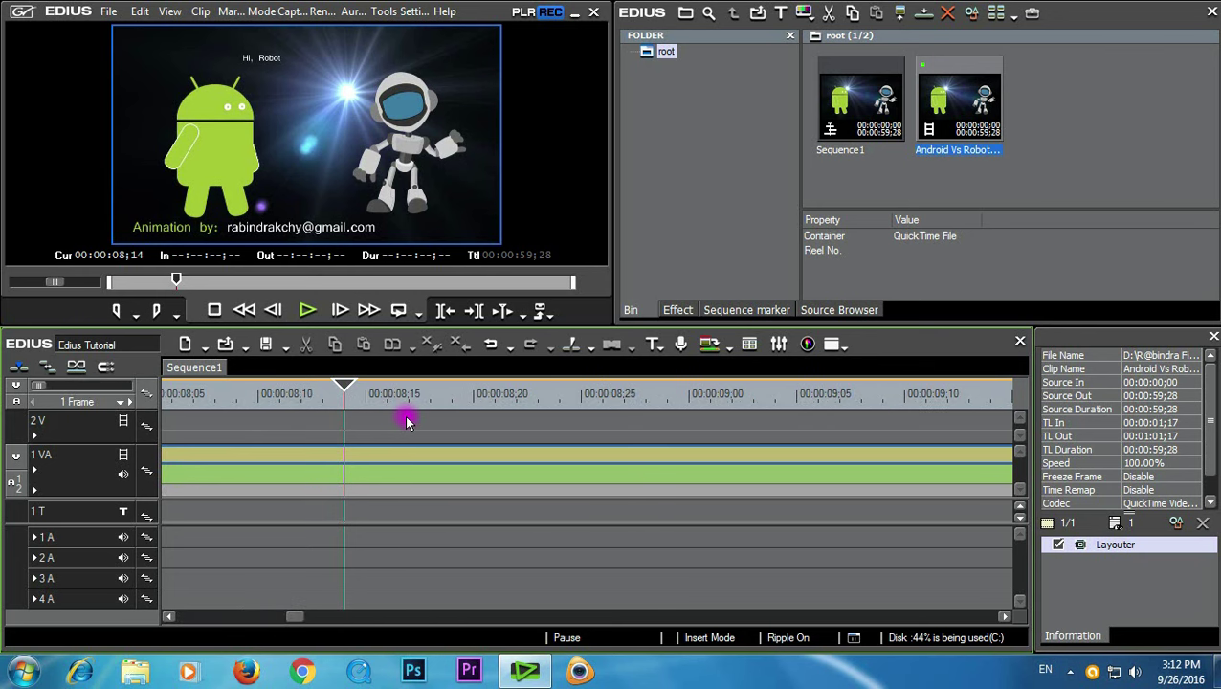
scroll(401, 416, "down", 2)
scroll(401, 416, "down", 1)
mouse_move(213, 397)
left_mouse_down()
mouse_move(227, 402)
mouse_move(213, 407)
left_mouse_up()
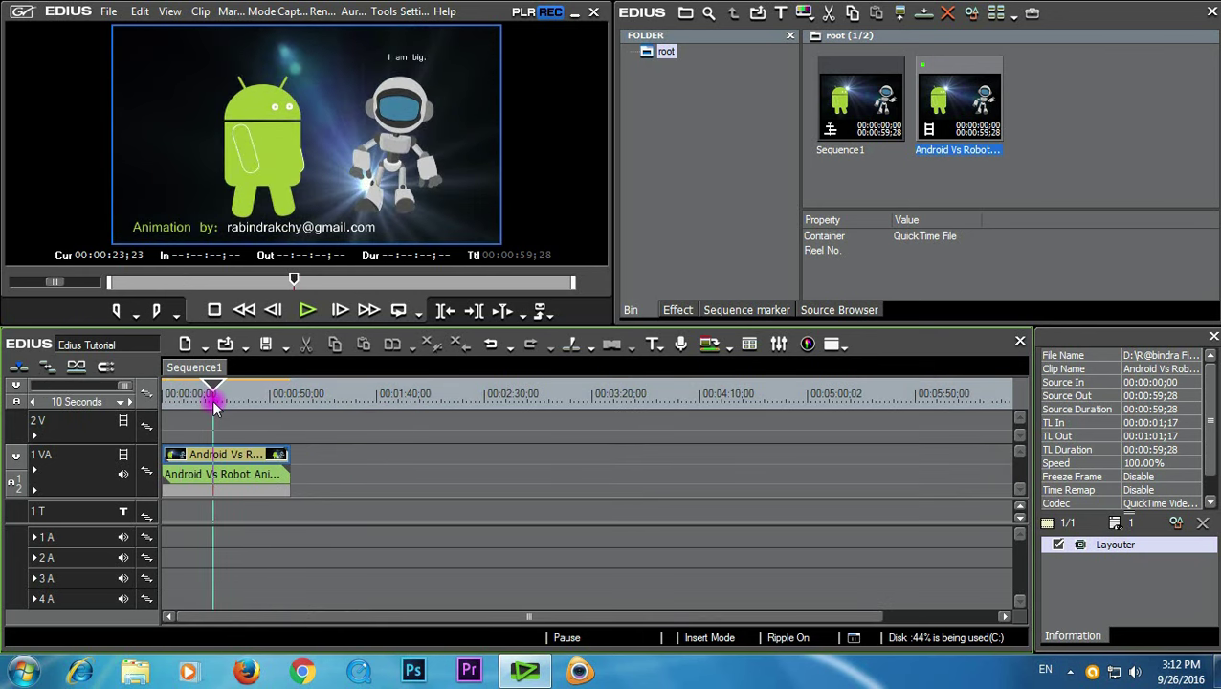
- Create a pale cyan Color Matte clip in the bin with color Red 195, Green 245, Blue 251
right_click(1086, 125)
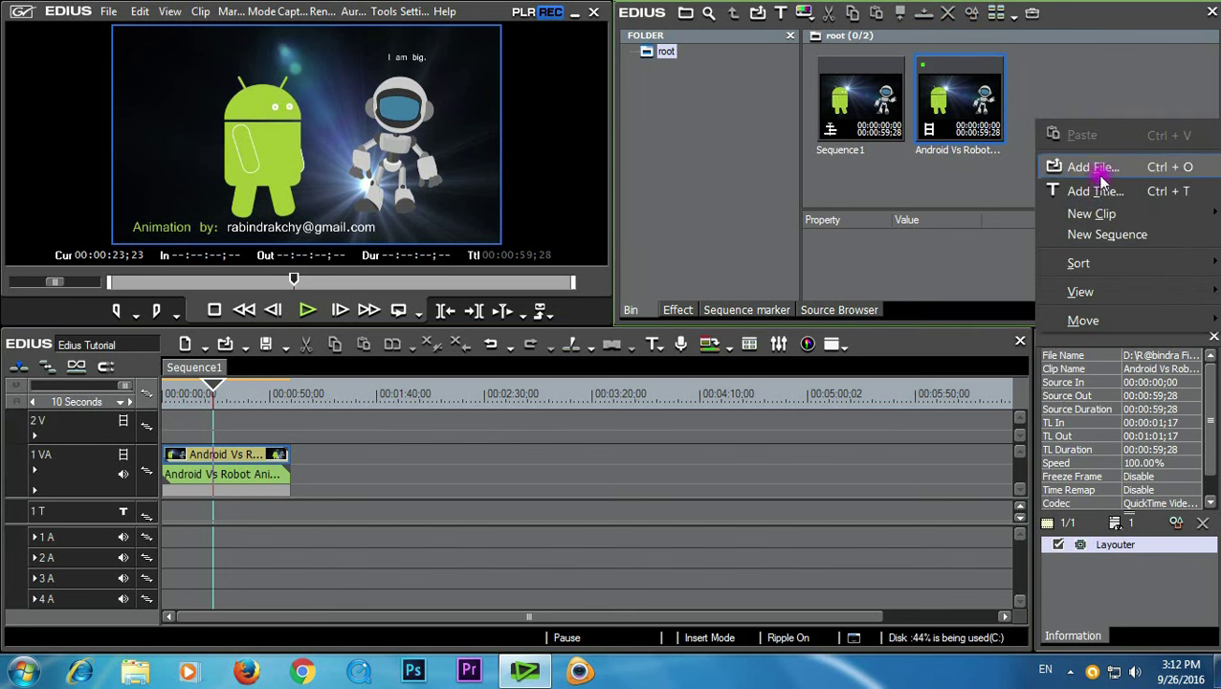
mouse_move(1105, 219)
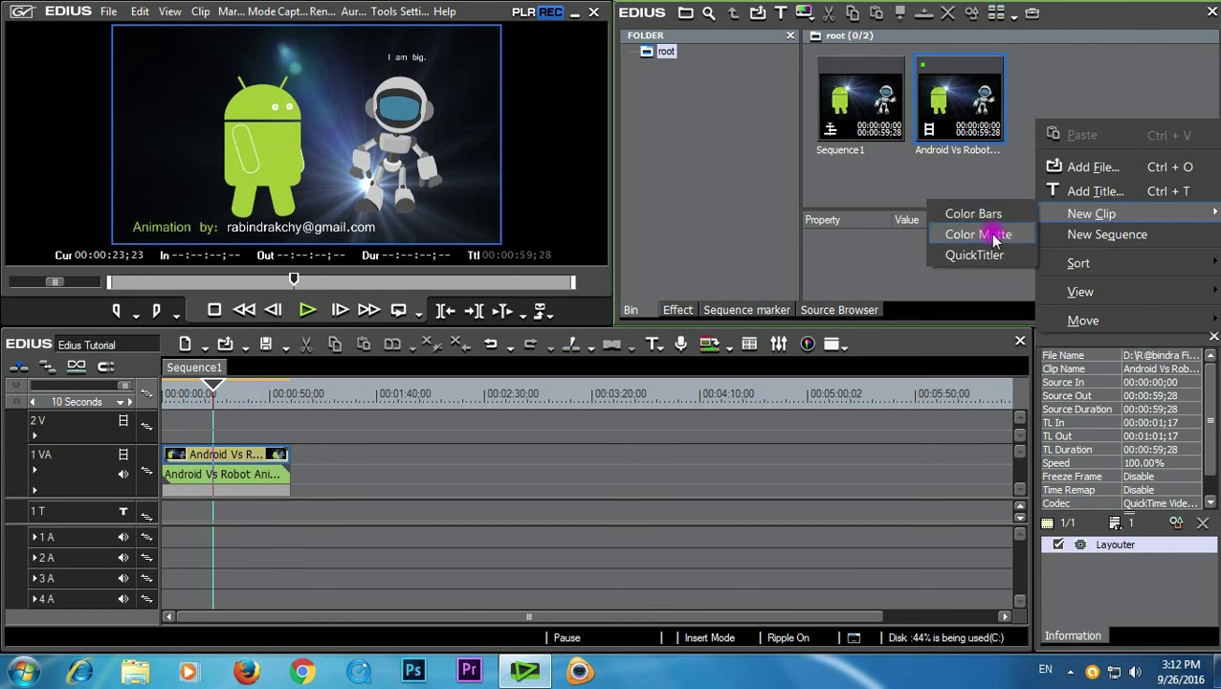
left_click(996, 235)
left_click(651, 104)
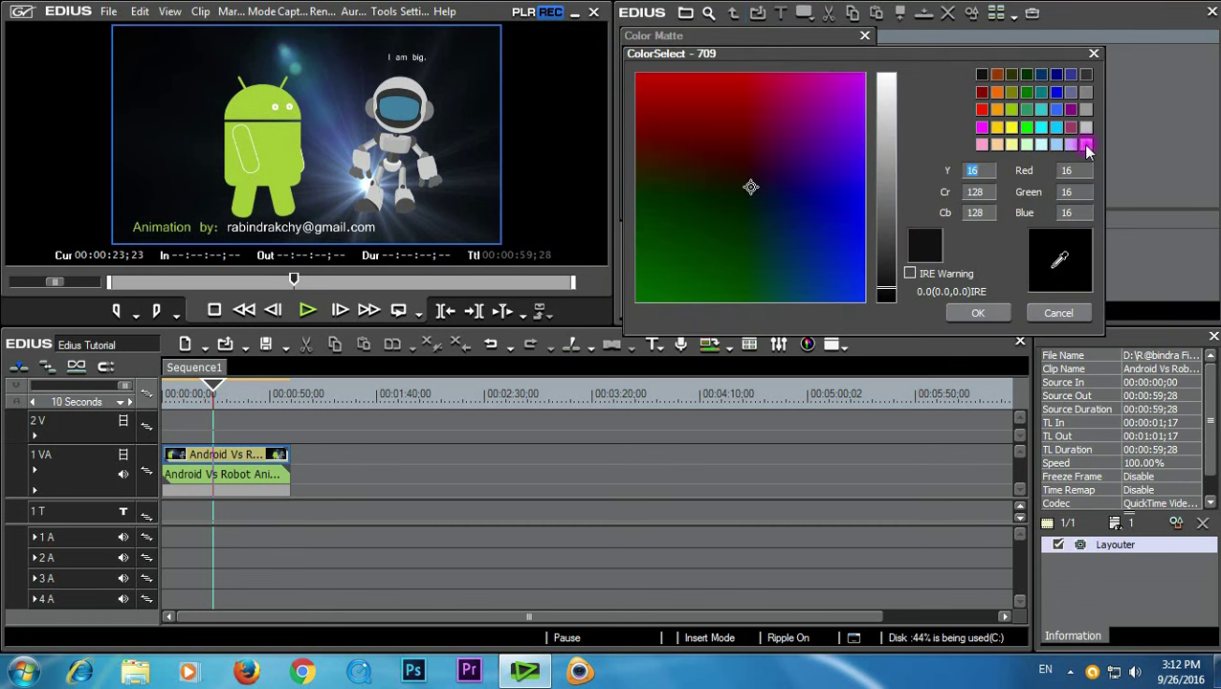
left_click(1040, 146)
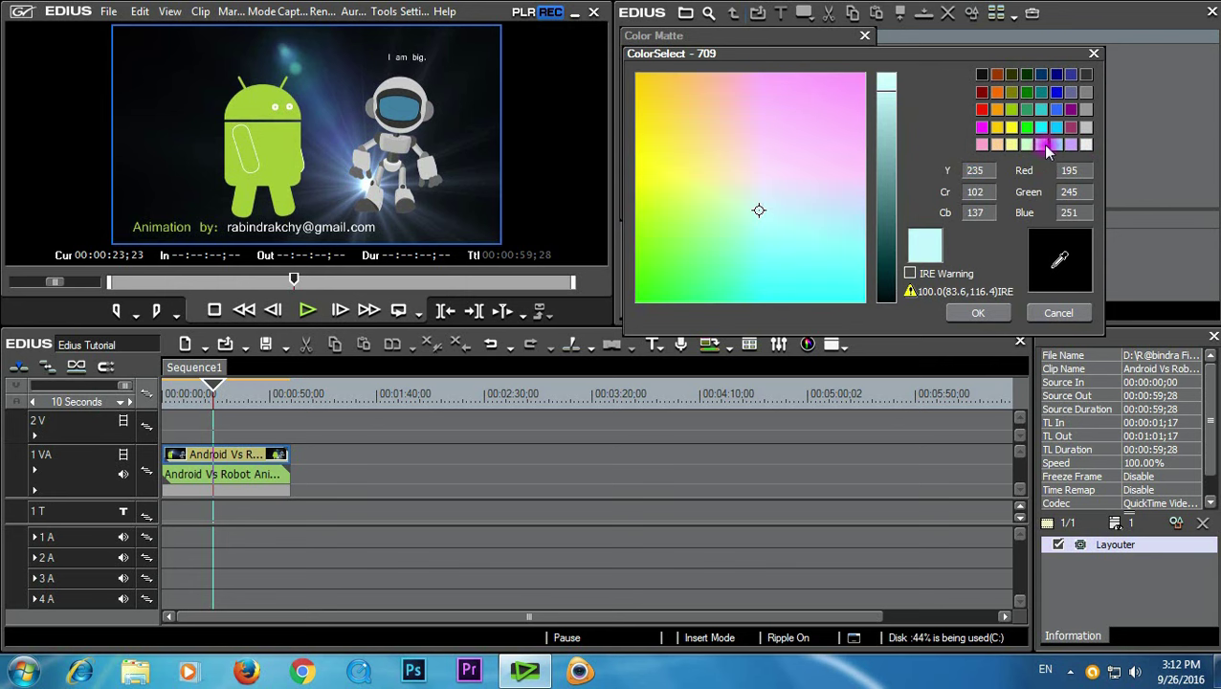
left_click(977, 313)
left_click(753, 196)
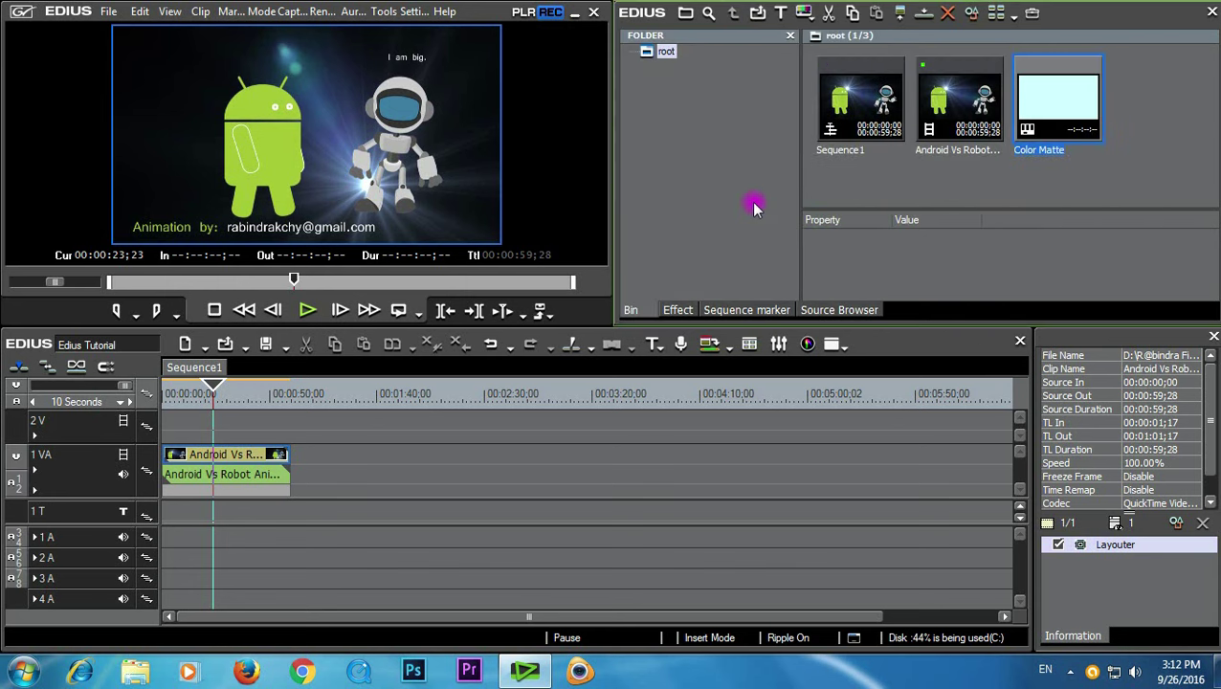
- Place the Color Matte on the 1 T title track and stretch it from the timeline start to about 00:01:16;10
left_click_drag(1053, 106, 173, 512)
left_click_drag(210, 393, 180, 395)
left_click_drag(181, 515, 298, 512)
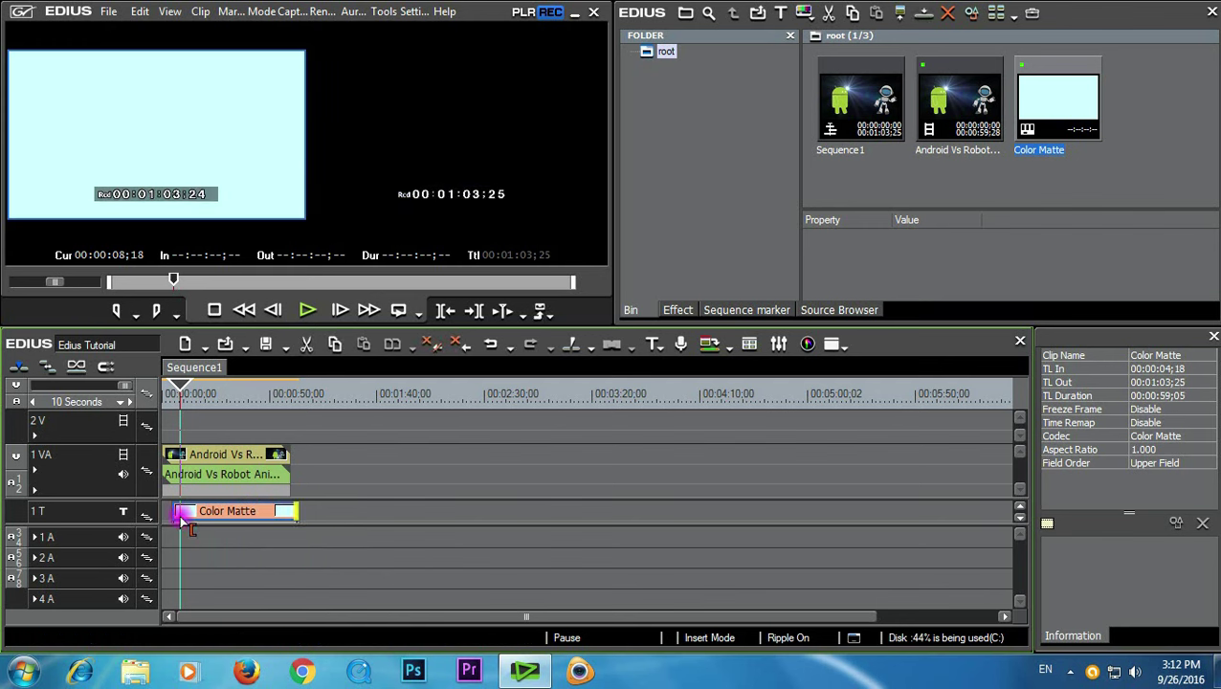
mouse_move(182, 515)
left_mouse_down()
mouse_move(141, 510)
mouse_move(194, 510)
mouse_move(184, 514)
left_mouse_up()
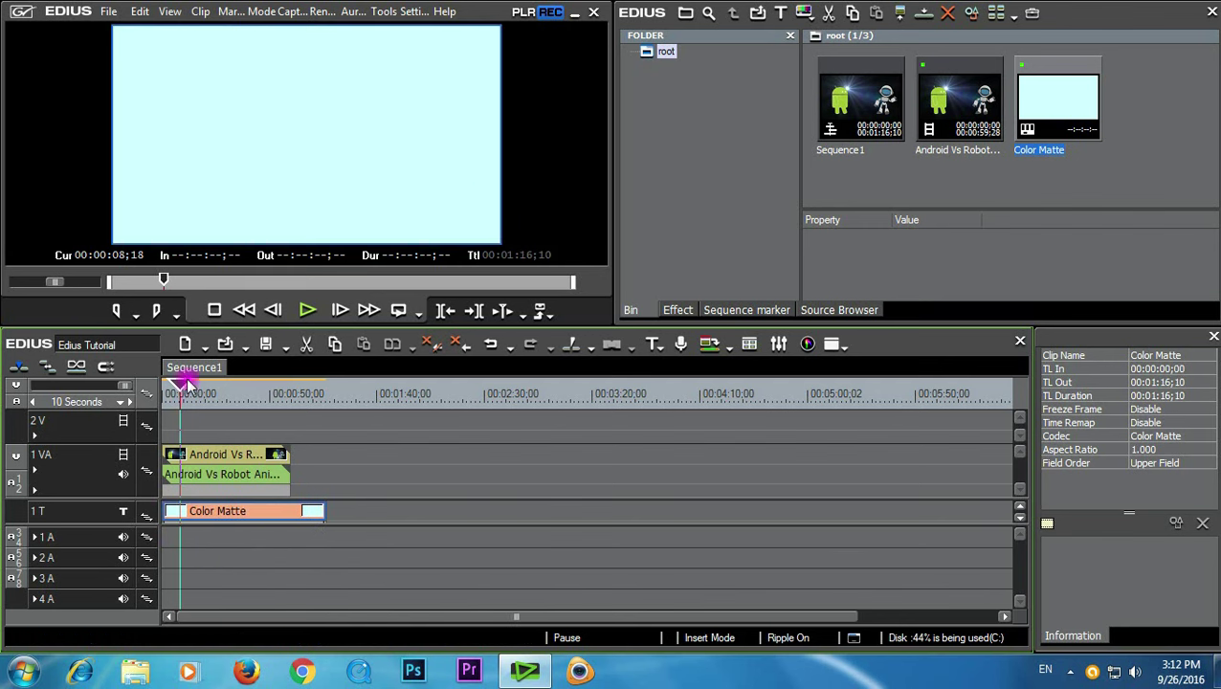
left_click(222, 402)
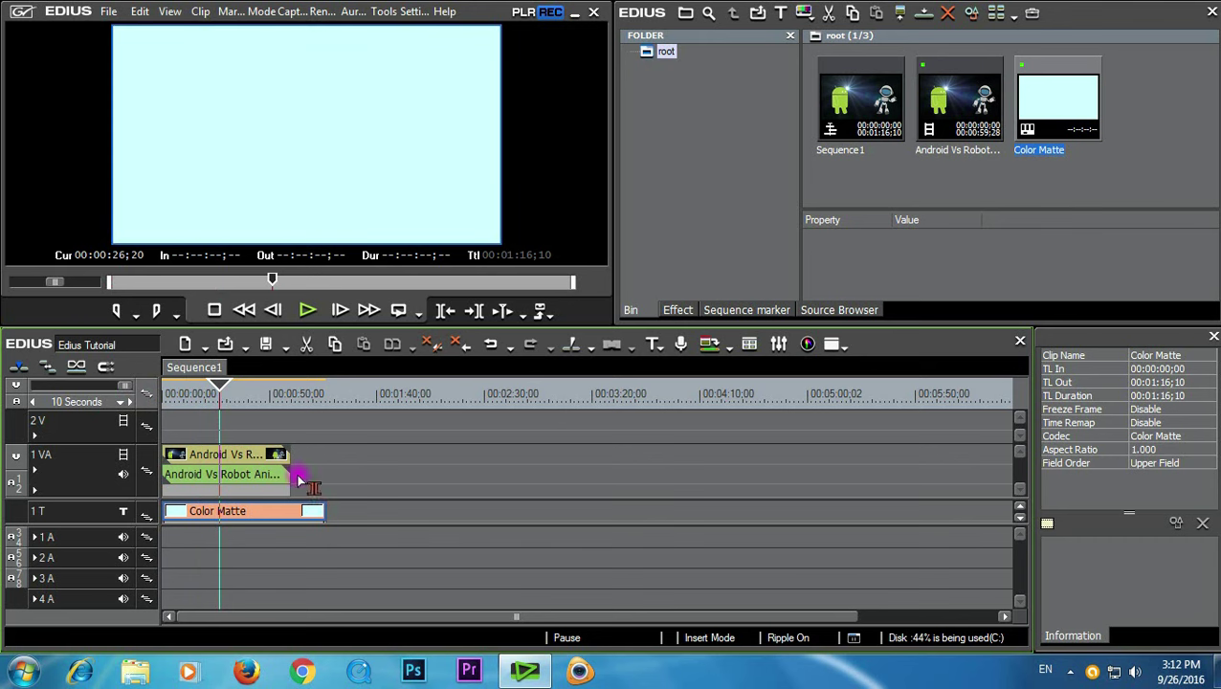
- Apply the 3D Picture In Picture keyer to the mixer of the Android Vs Robot Animation clip
left_click(251, 457)
left_click(251, 491)
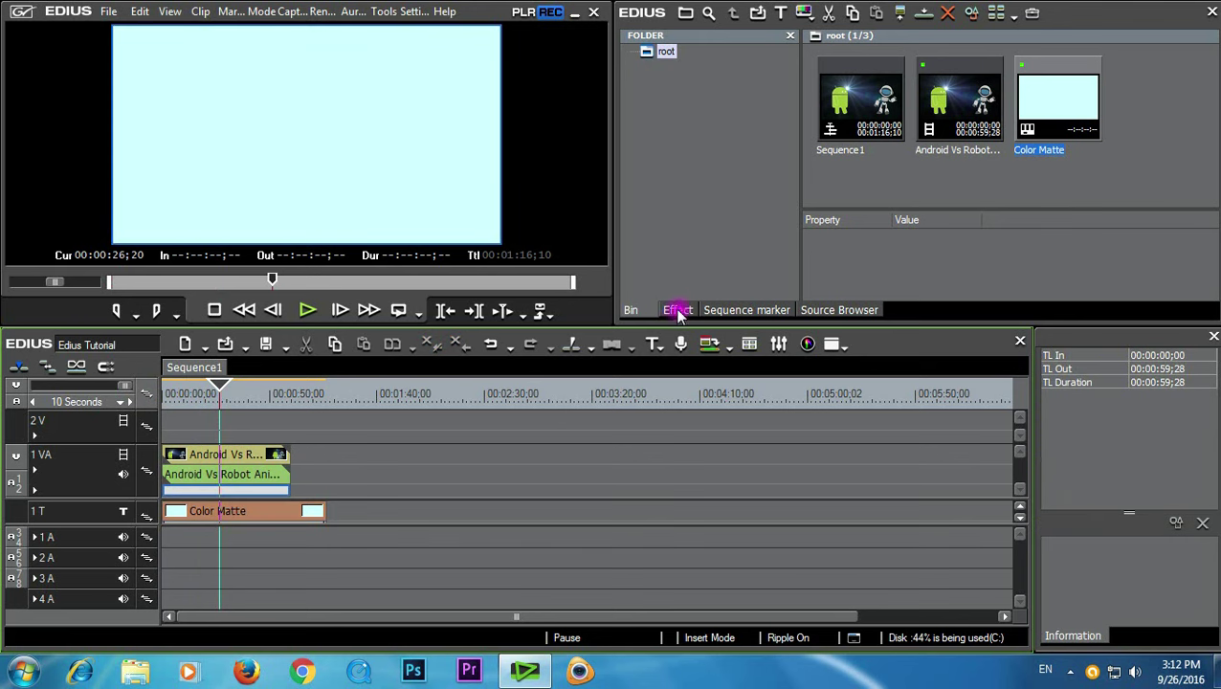
left_click(678, 311)
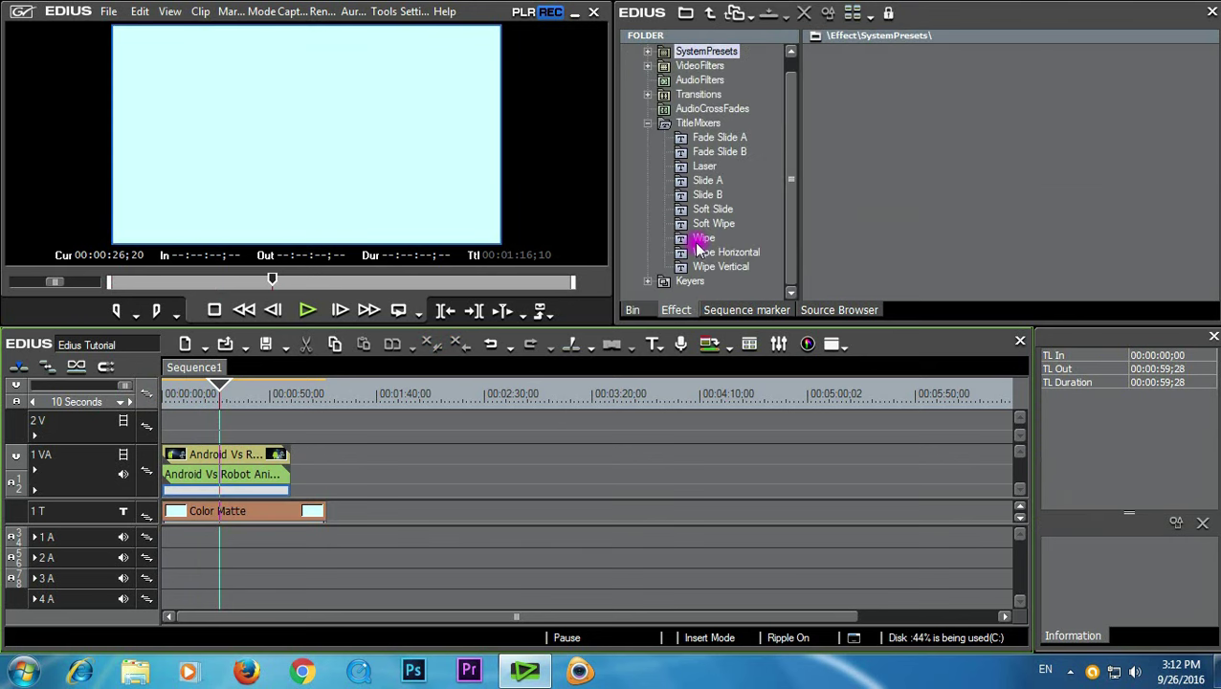
left_click(649, 125)
left_click(666, 155)
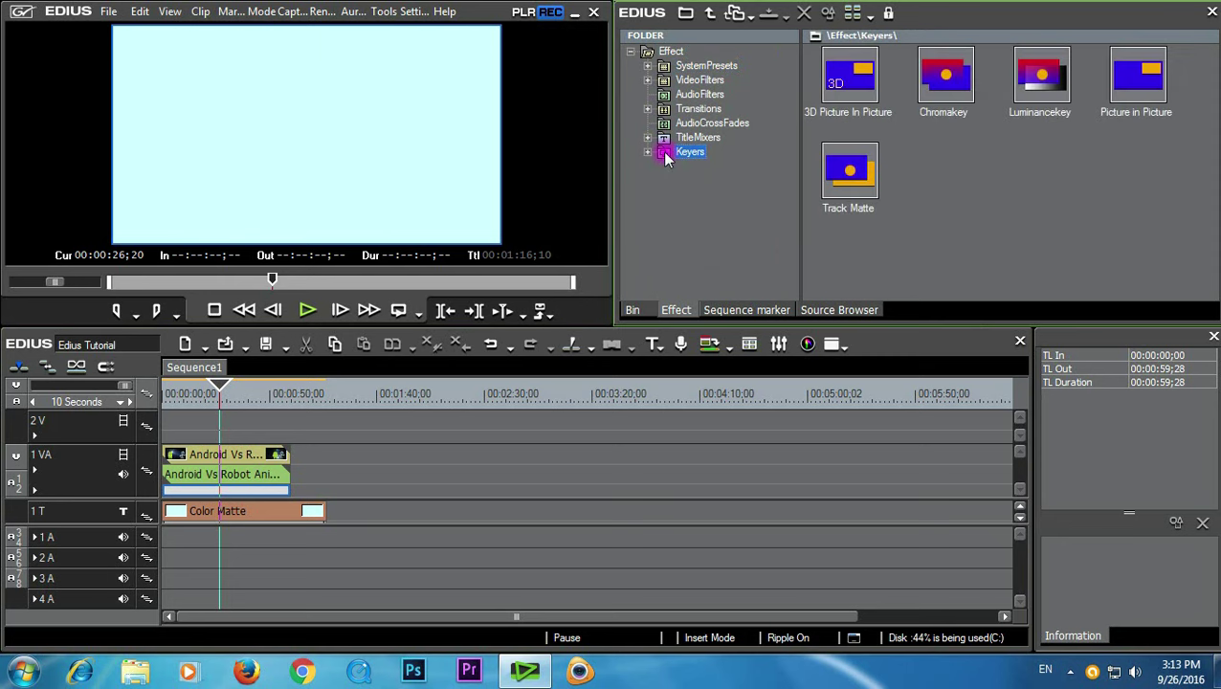
left_click_drag(843, 81, 398, 438)
left_click_drag(298, 488, 258, 481)
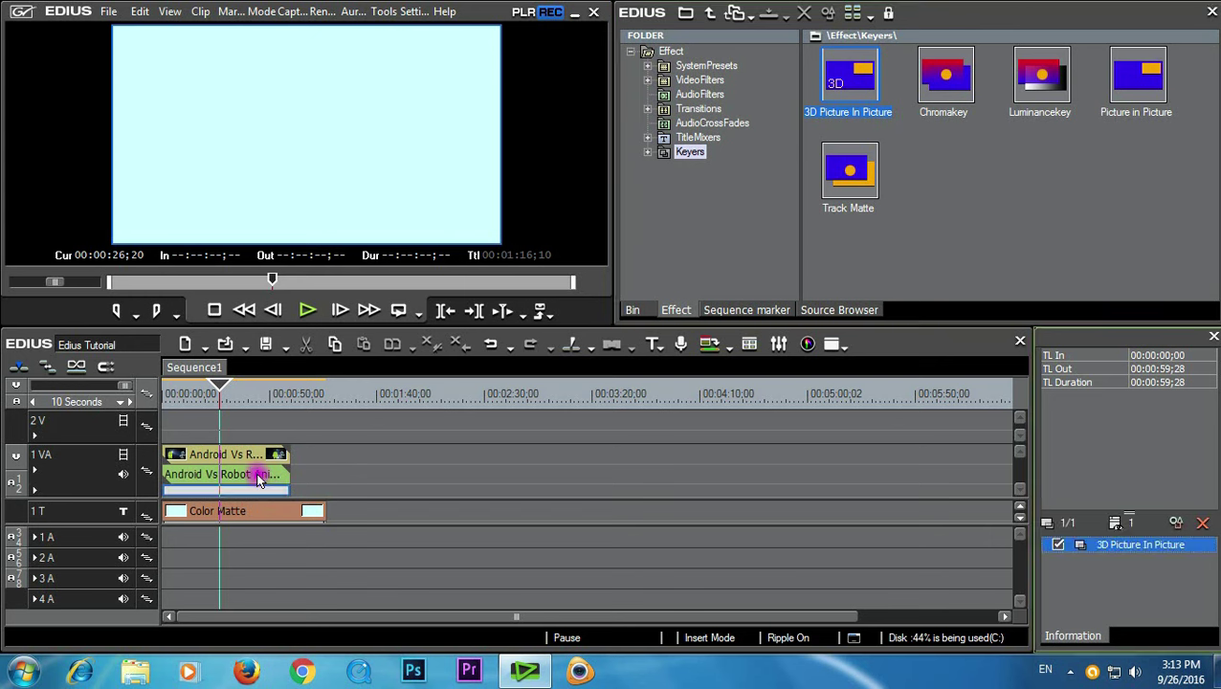
- Move the Color Matte away from above the animation clip and delete it from the title track
left_click(229, 387)
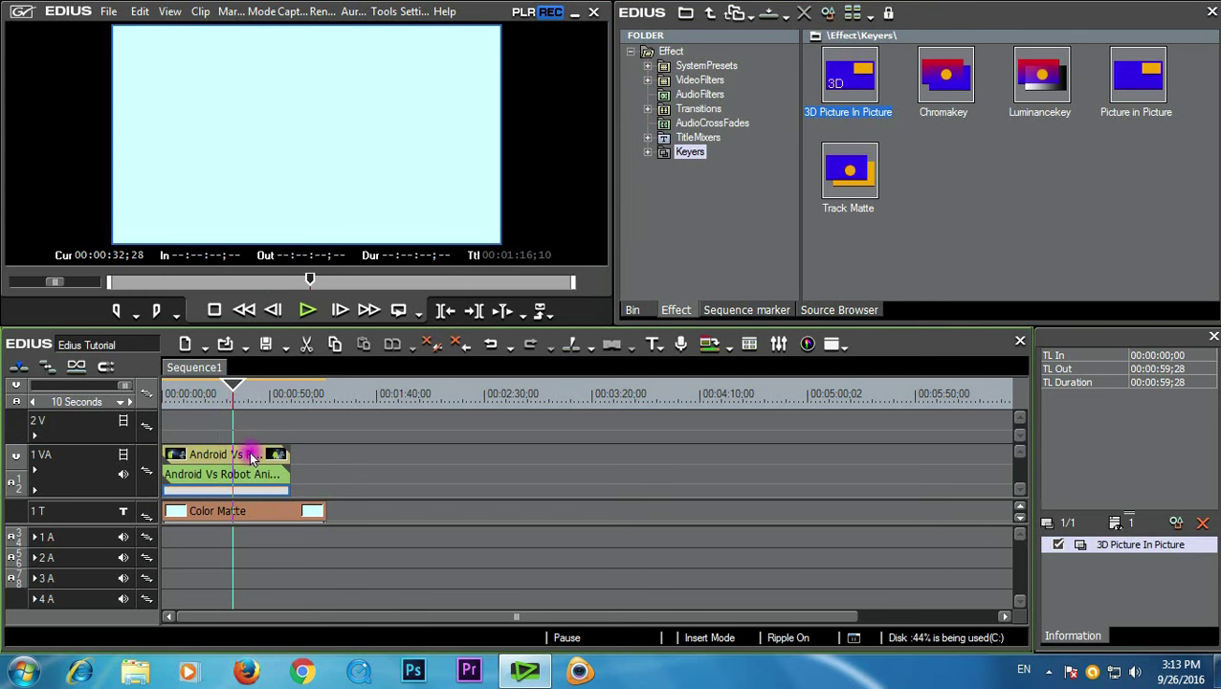
left_click(251, 454)
left_click(232, 394)
left_click_drag(218, 397, 245, 427)
left_click_drag(276, 508, 504, 517)
left_click_drag(183, 404, 242, 424)
left_click_drag(257, 484, 273, 494)
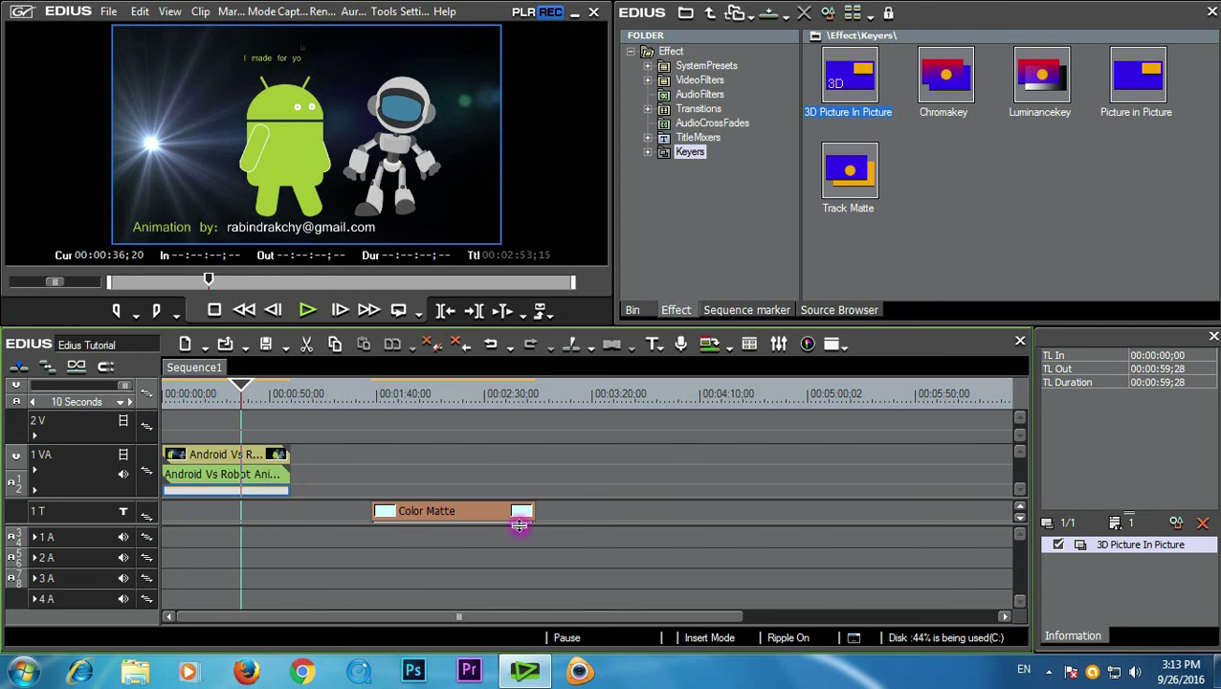
left_click(487, 517)
key("Delete")
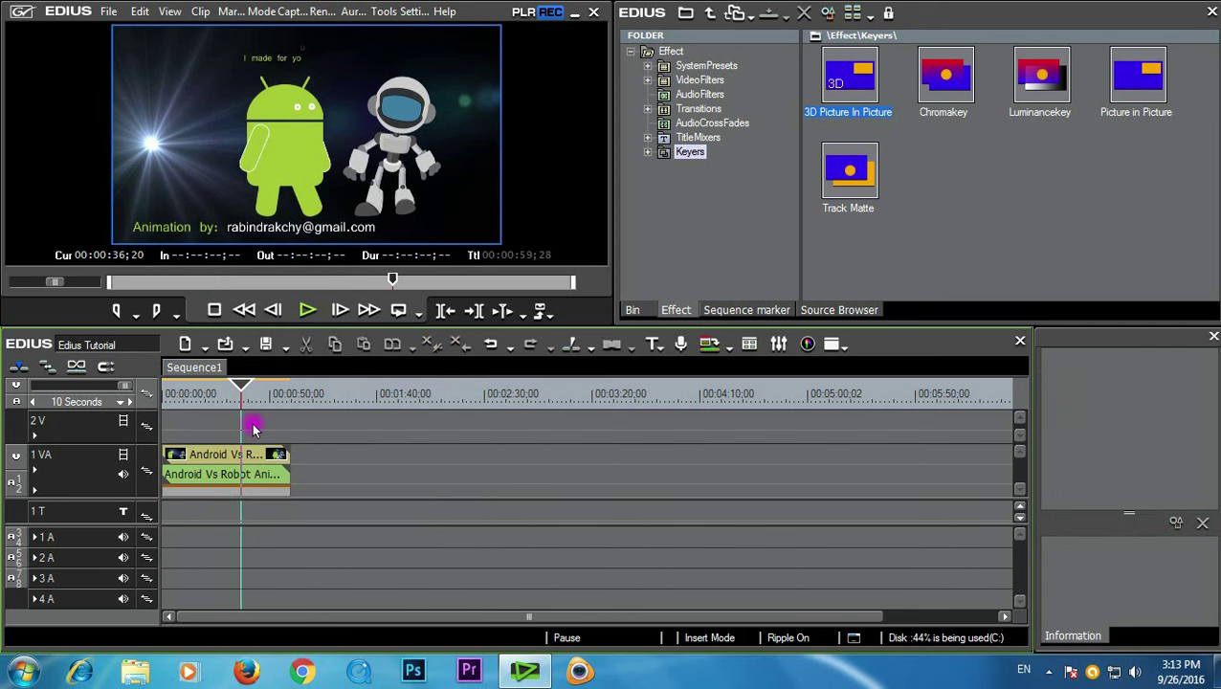
- Open the animation clip's 3D Picture In Picture settings with the playhead at 00:00:25;25
left_click_drag(245, 392, 219, 396)
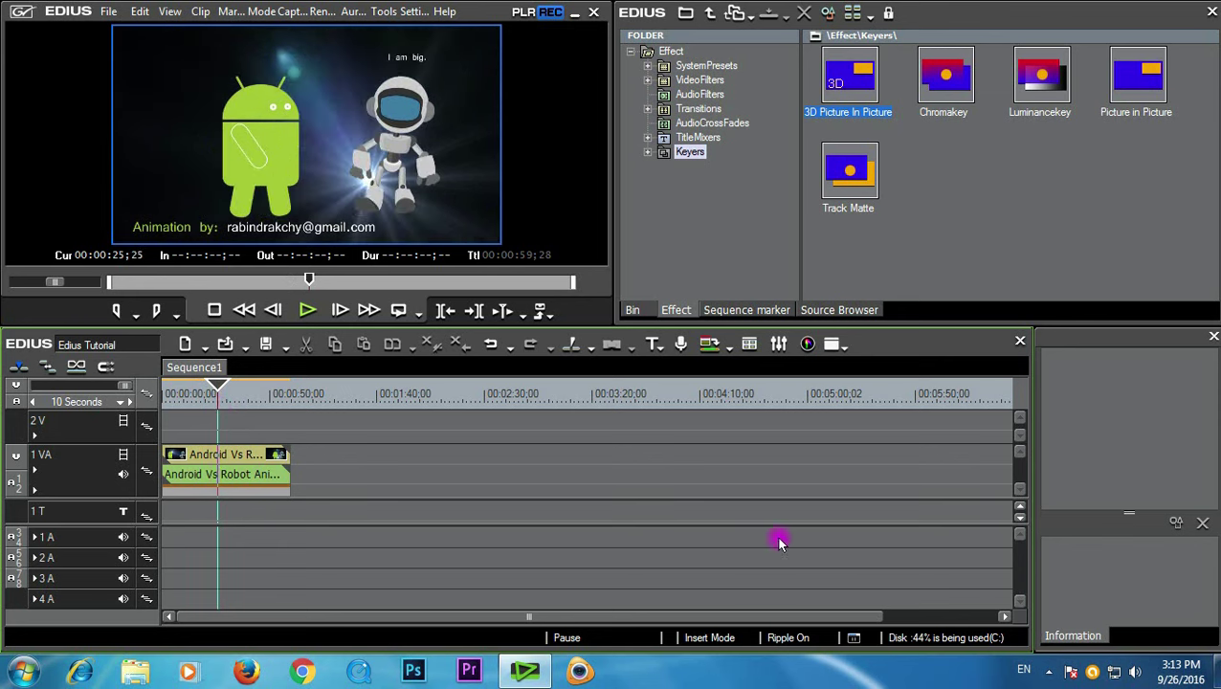
left_click(280, 493)
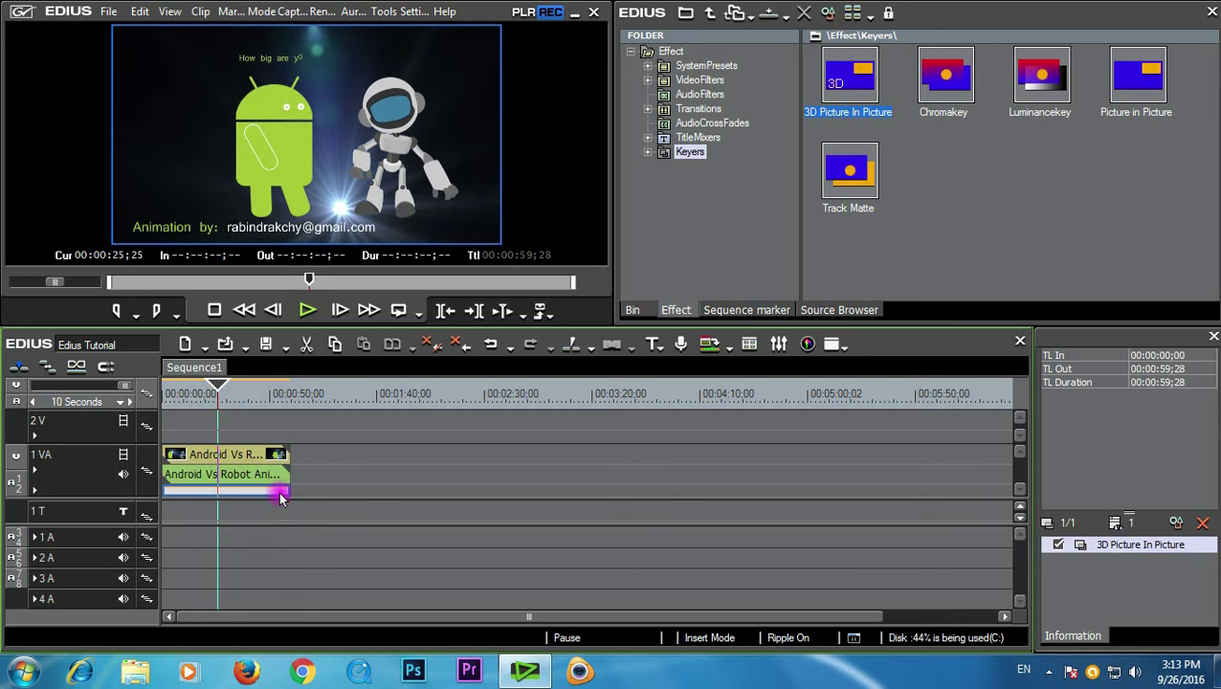
double_click(1113, 547)
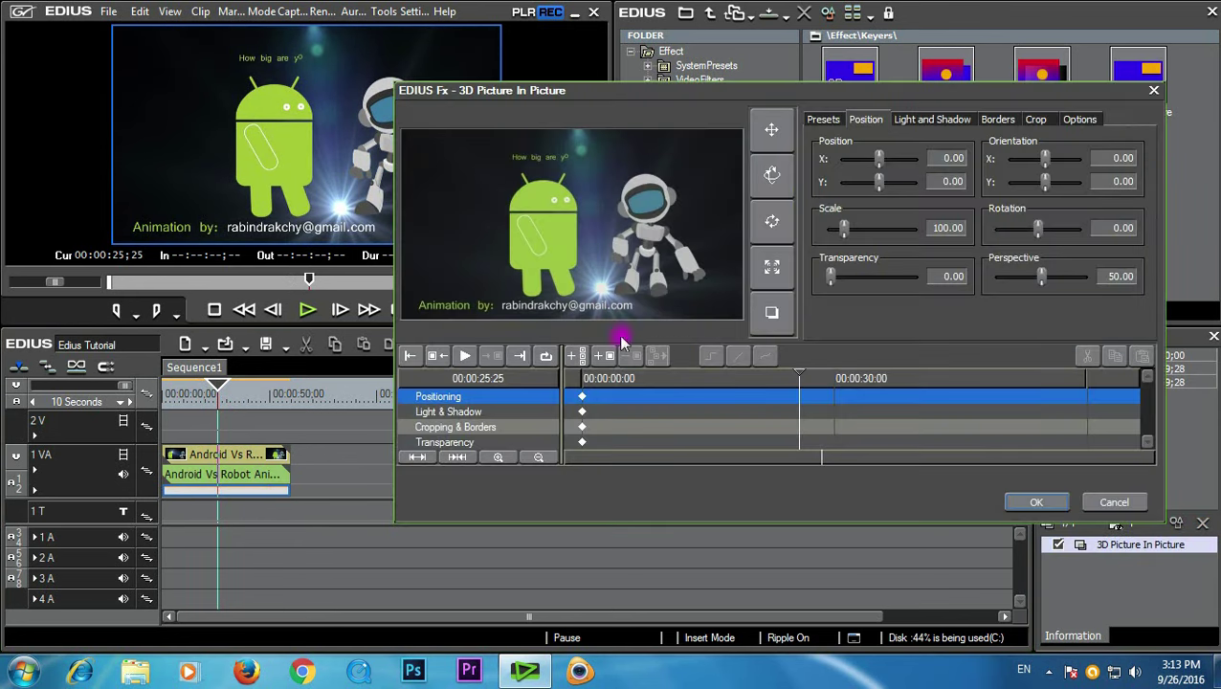
- Try scaling the picture down to about 70 with a Positioning keyframe at 00:00:25;25
left_click(773, 269)
left_click_drag(594, 226, 649, 308)
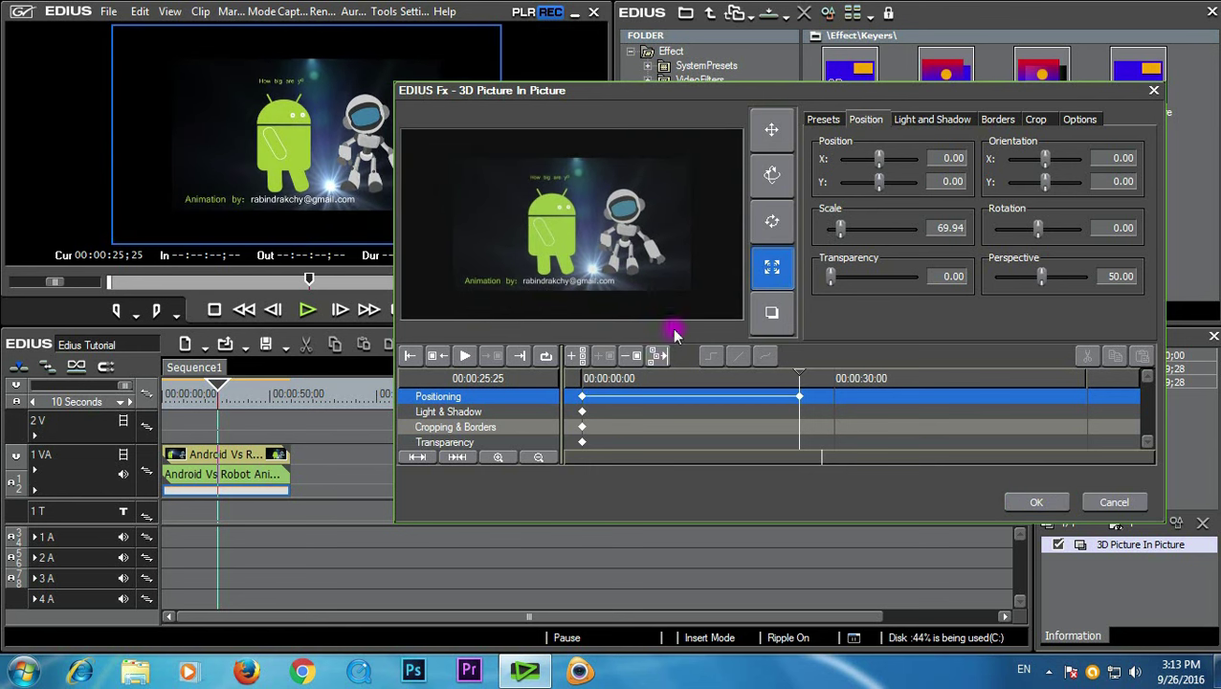
left_click(749, 408)
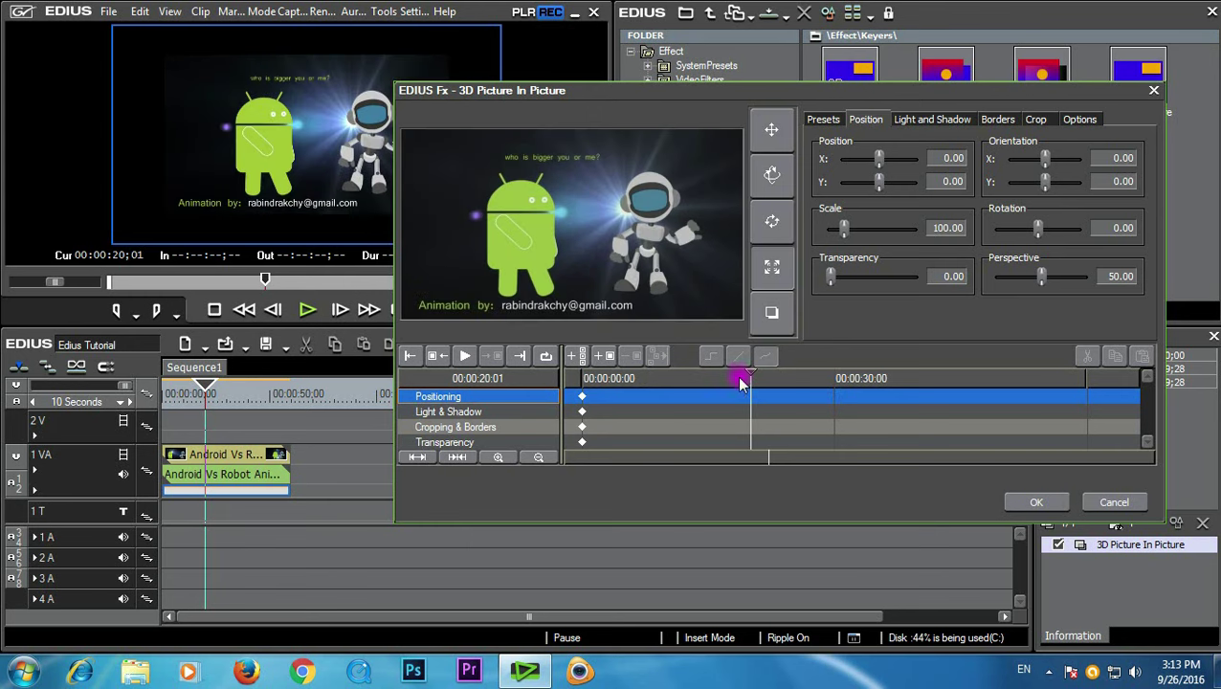
- Scale the picture down to about 74 with a Positioning keyframe at 00:00:12;23
left_click_drag(736, 376, 691, 400)
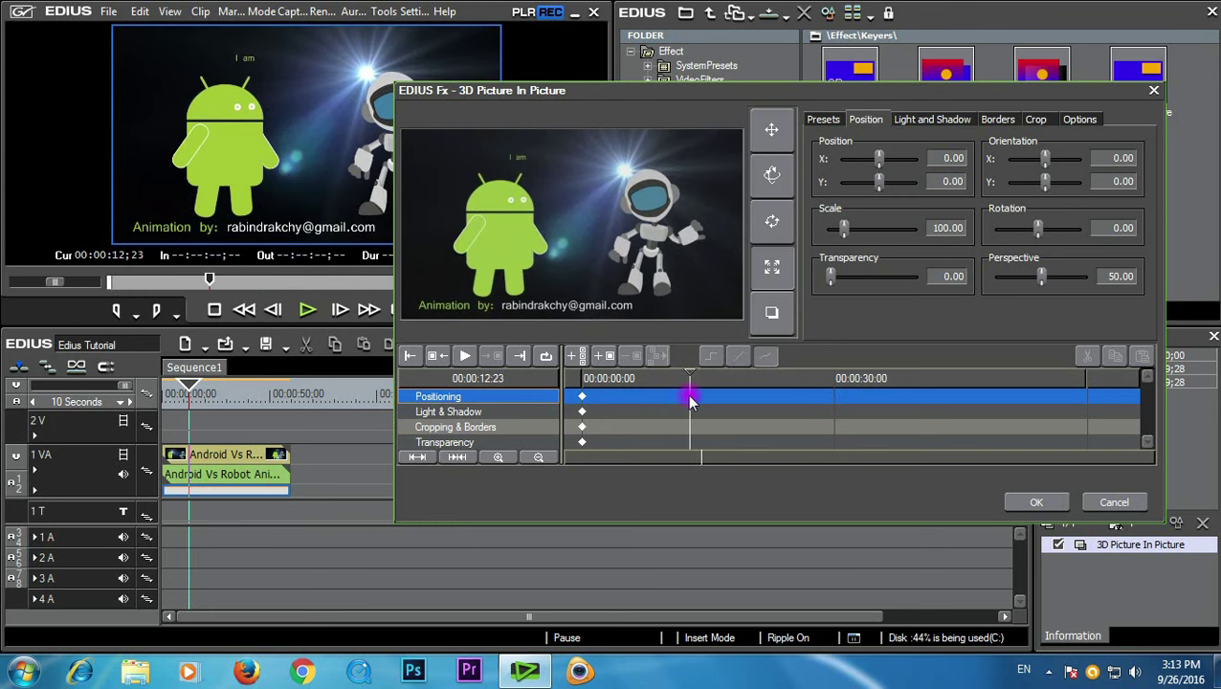
left_click(772, 267)
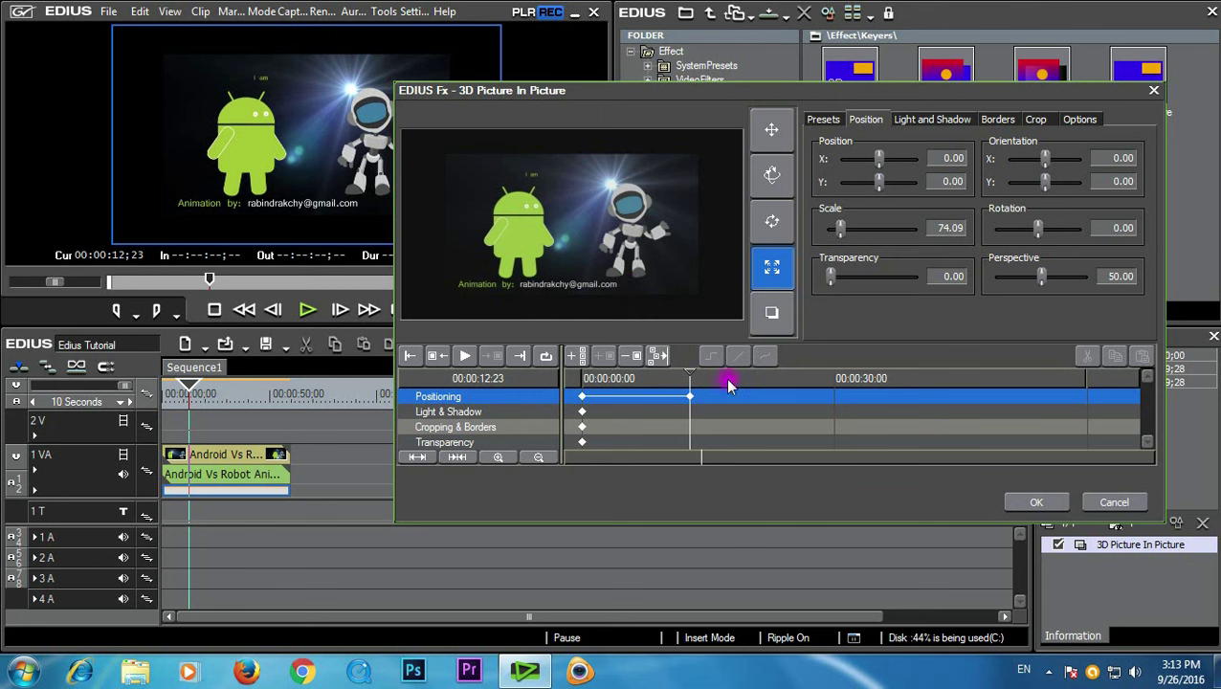
left_click_drag(695, 382, 767, 383)
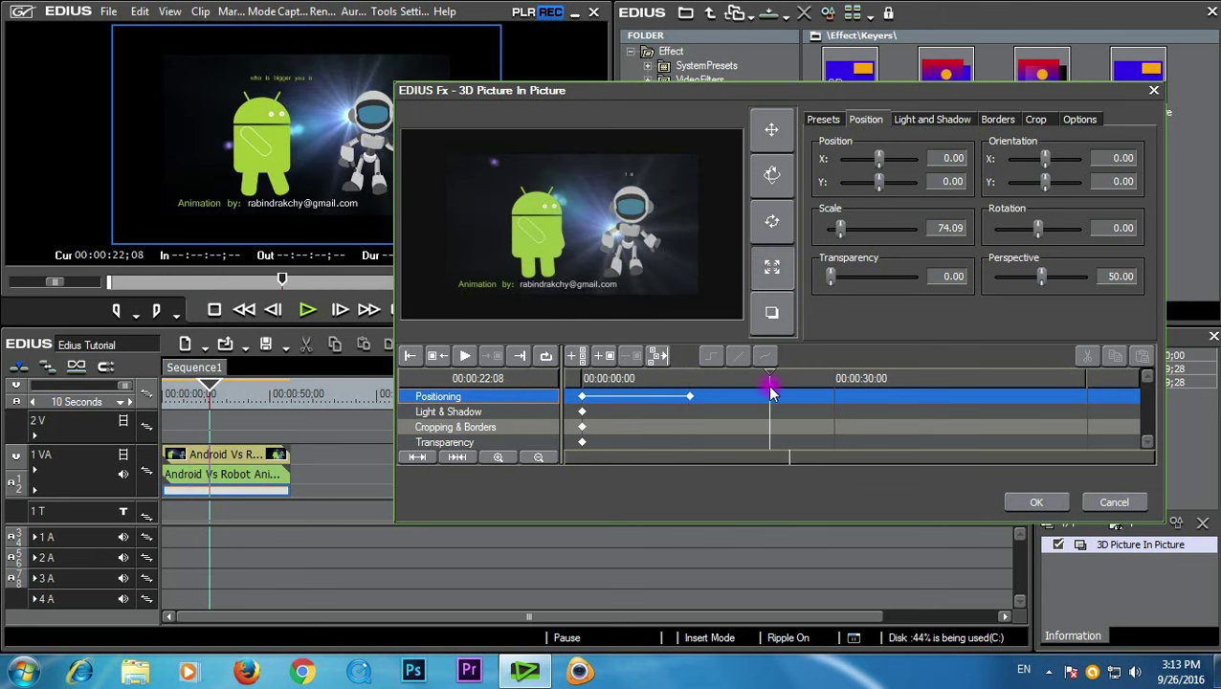
- Add Positioning keyframes tilting the picture to about X 14.4, Y -26.5 at 00:00:22;08 and shifting it to about X 15.3 at 00:00:31;10
left_click(771, 182)
left_click_drag(631, 207, 664, 189)
left_click_drag(778, 383, 846, 383)
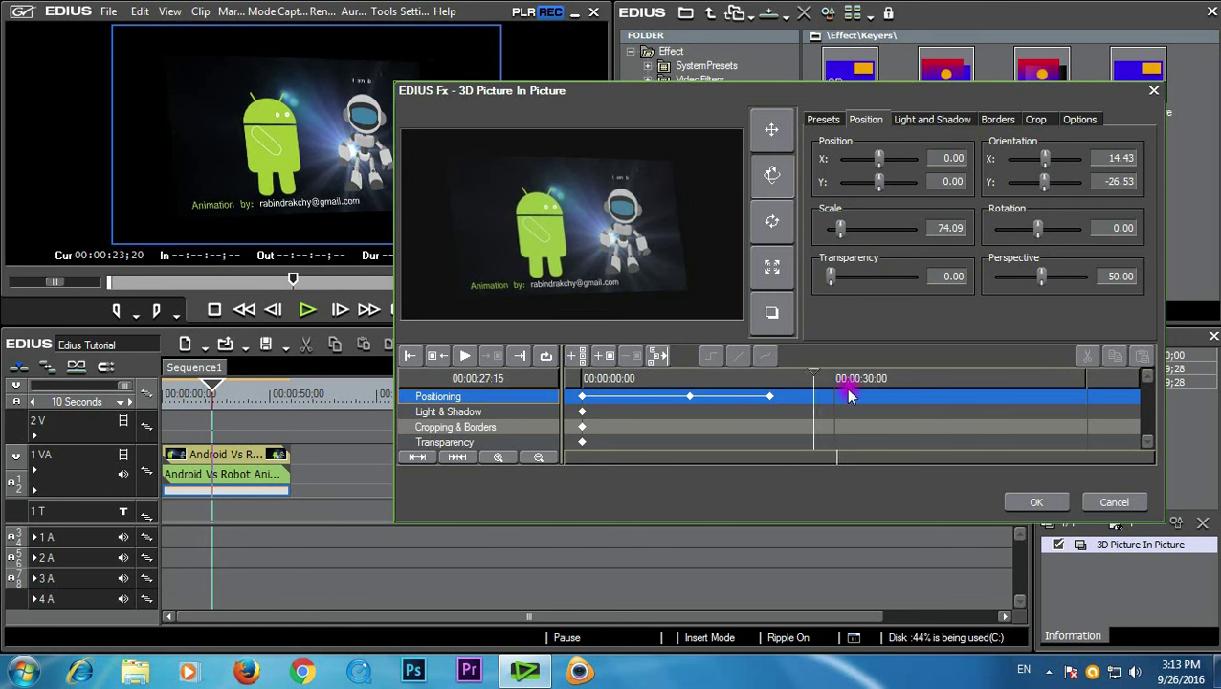
left_click(771, 134)
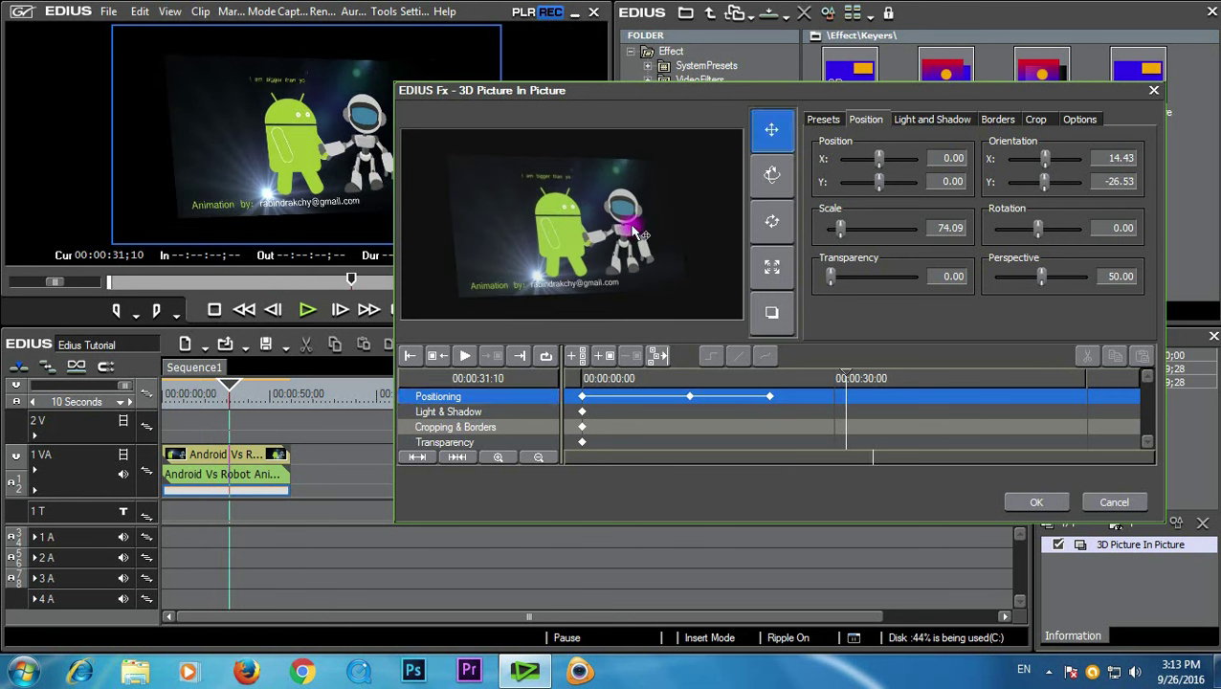
left_click_drag(582, 224, 636, 222)
- Shift the picture slightly left of centre with a Positioning keyframe at about 00:00:42;00 and apply the 3D Picture In Picture settings
left_click_drag(848, 379, 934, 383)
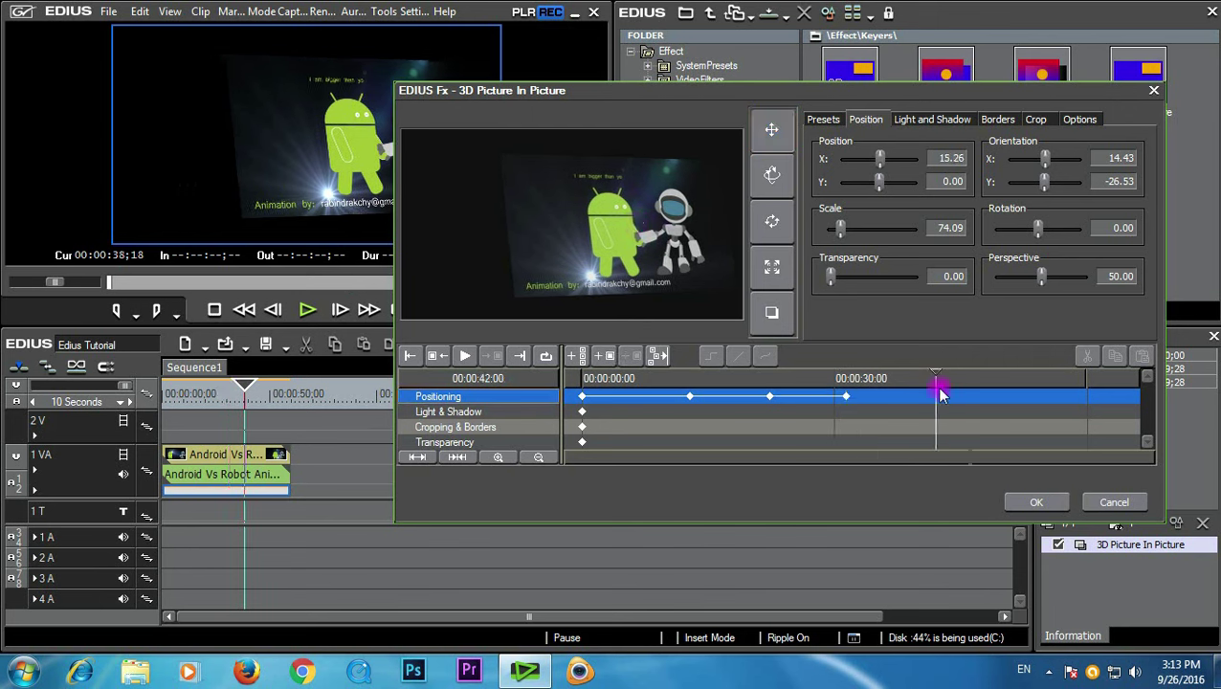
left_click_drag(633, 233, 571, 245)
left_click(1036, 502)
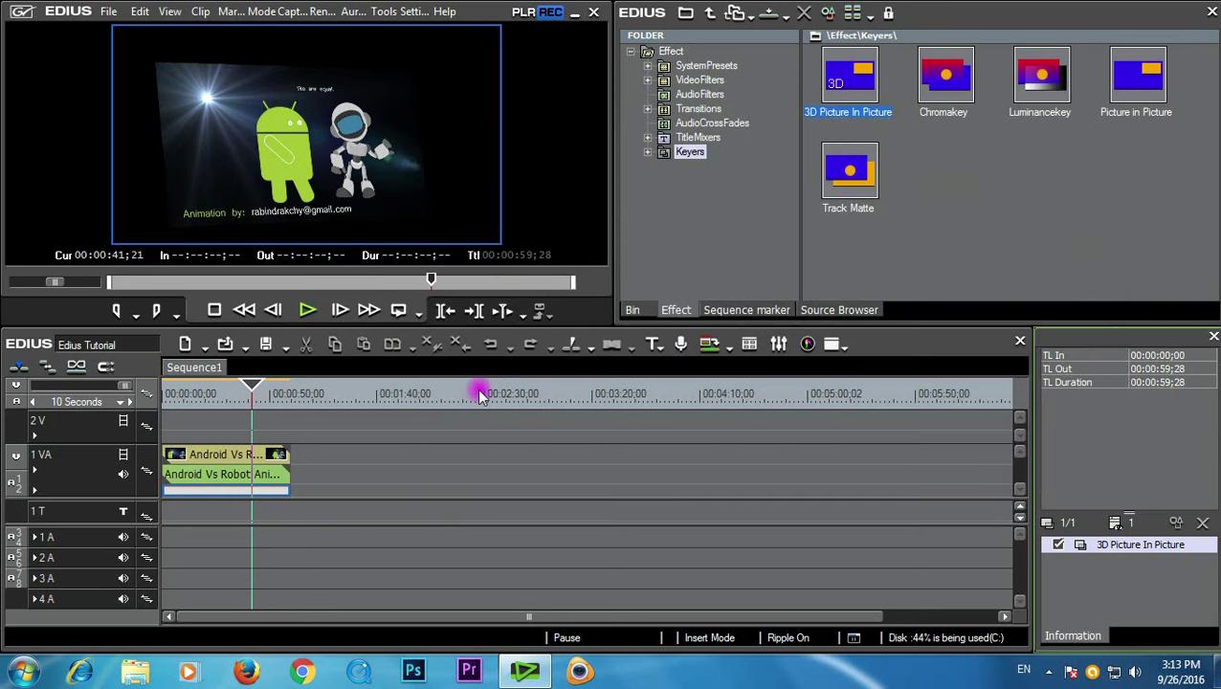
- Move the animation clip up to track 2V and place the Color Matte beneath it on track 1VA
left_click(631, 310)
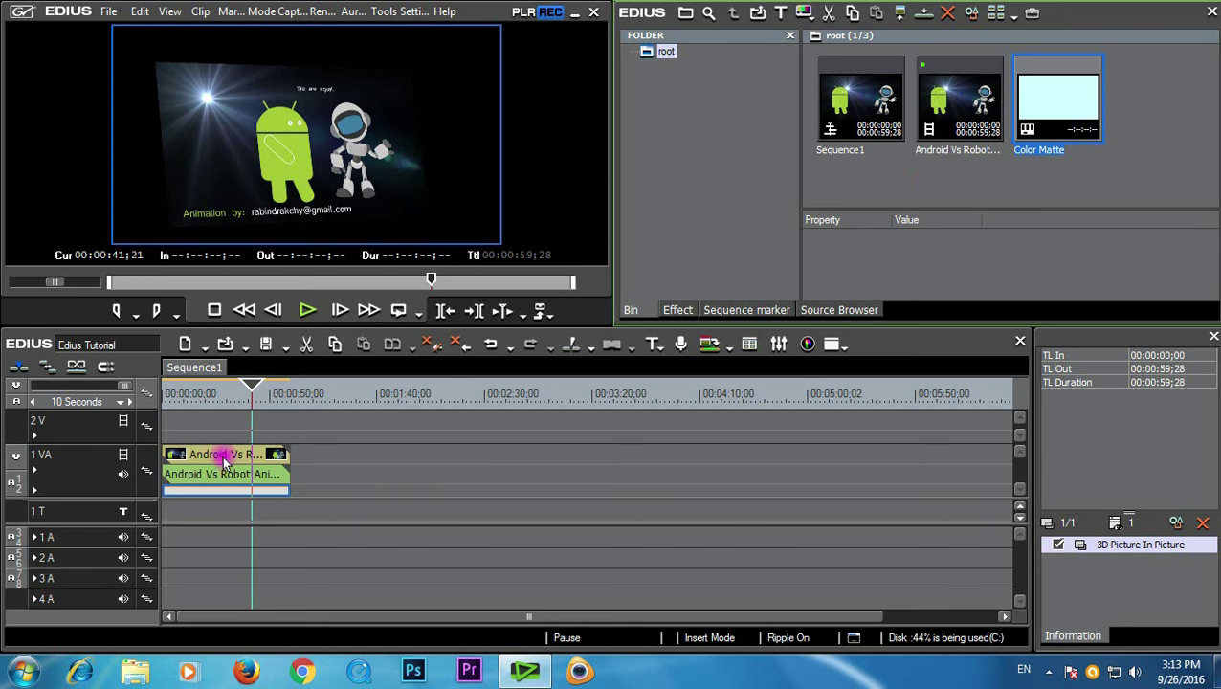
left_click_drag(223, 460, 223, 423)
left_click_drag(1053, 105, 237, 480)
- Extend the Color Matte on track 1VA from the sequence start to 00:01:00;27 and scrub through the combined picture
left_click_drag(249, 392, 240, 396)
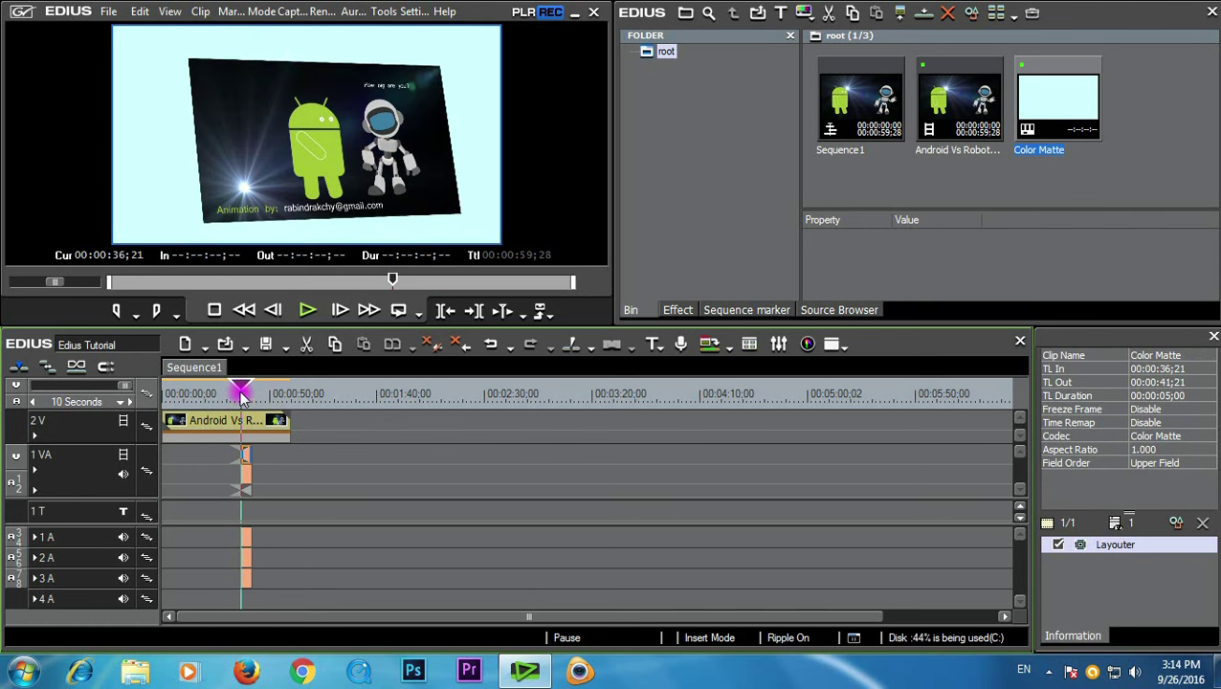
left_click_drag(238, 463, 292, 469)
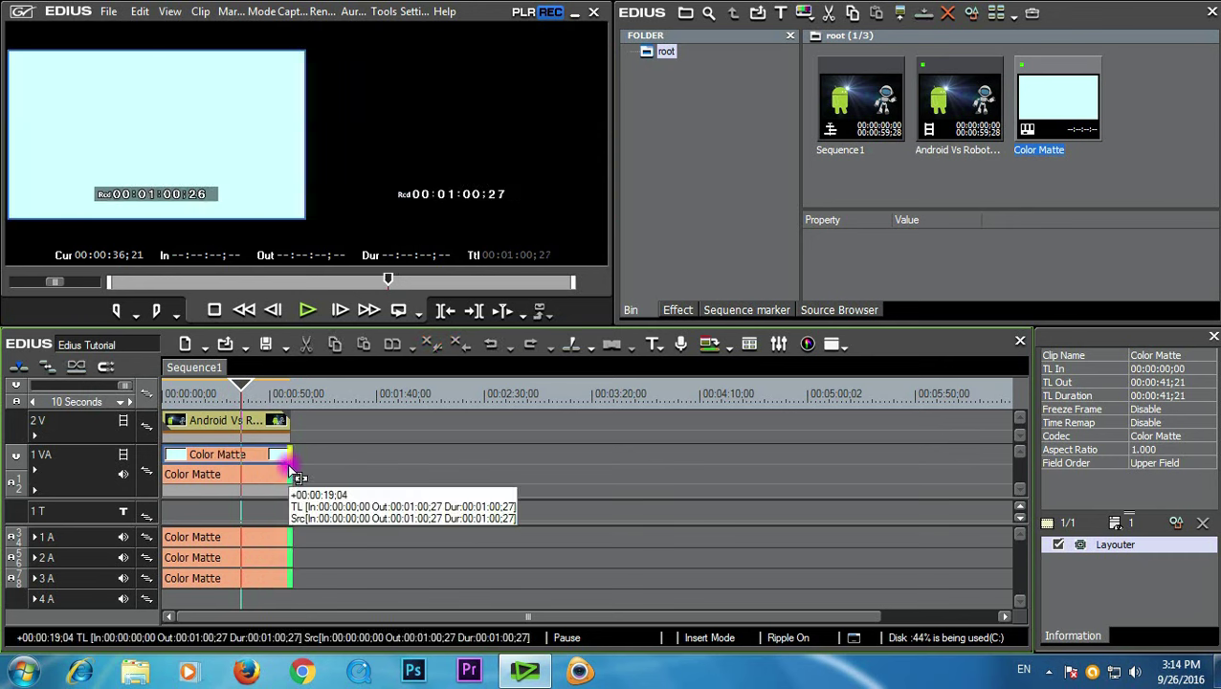
left_click_drag(247, 386, 275, 432)
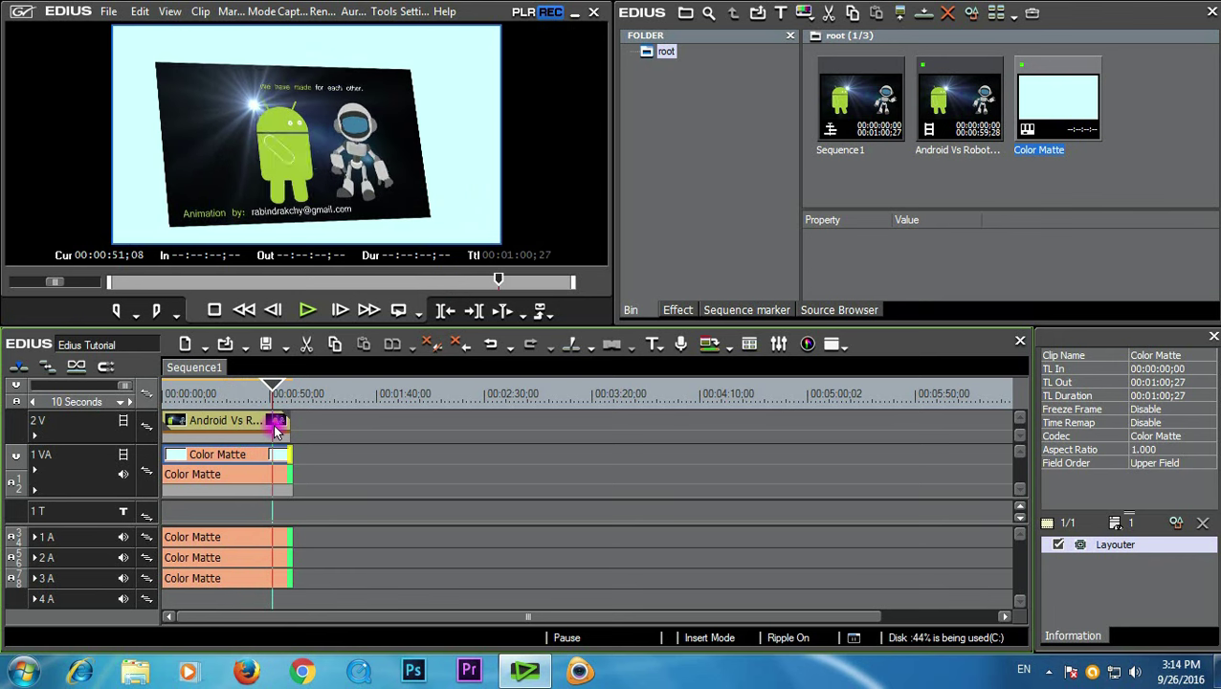
- Extend the Color Matte to 00:01:45;02 and place a second copy of the animation clip on track 2V directly after the first
left_click_drag(275, 391, 290, 389)
left_click_drag(960, 100, 386, 460)
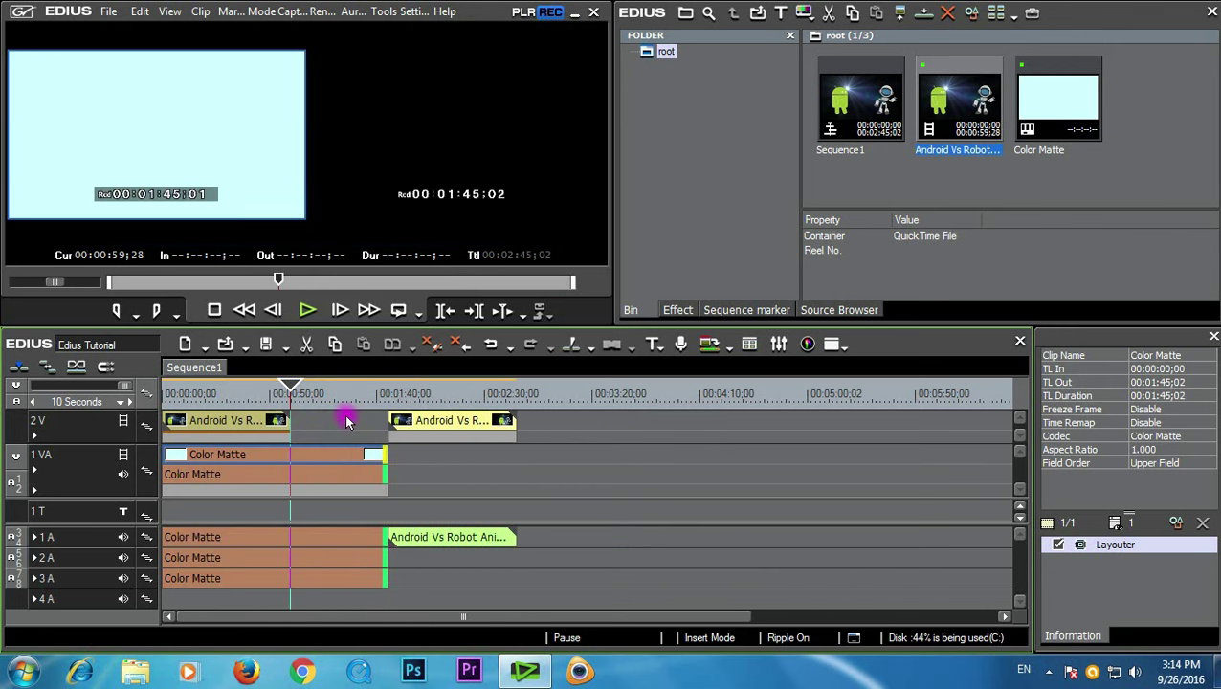
right_click(357, 426)
left_click(378, 317)
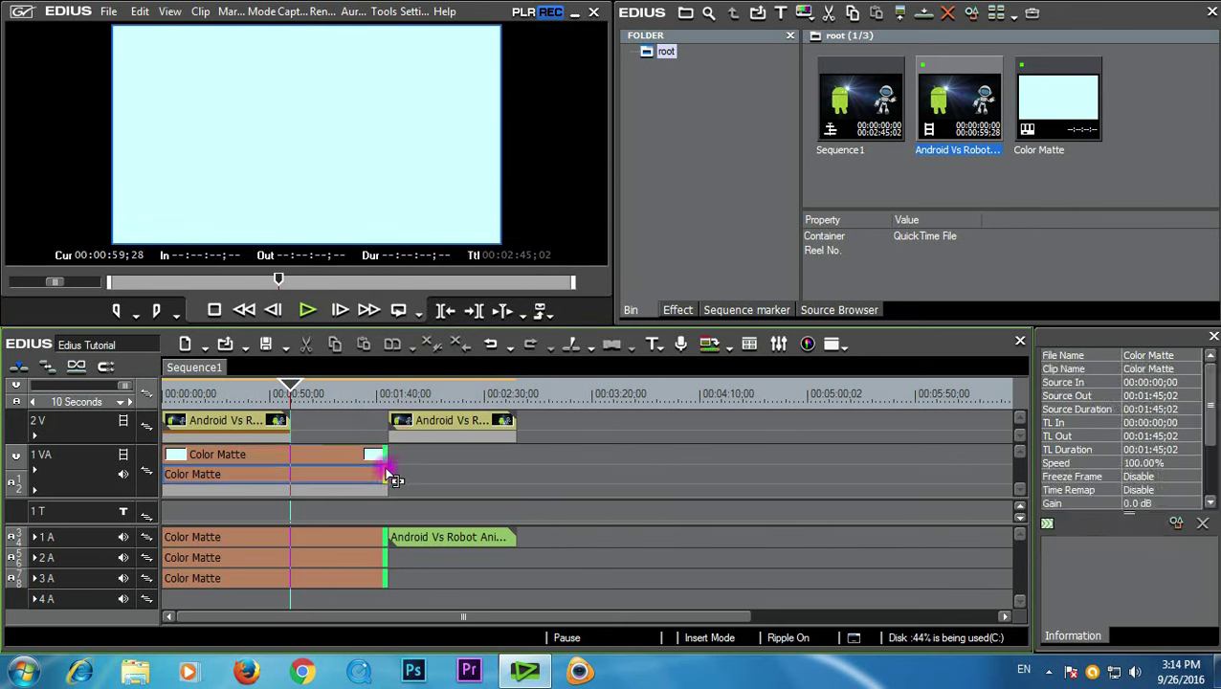
left_click_drag(422, 537, 333, 539)
- Apply the Picture in Picture keyer to the second animation clip and position its picture near the frame's centre at Left 528, Top 318
left_click(327, 394)
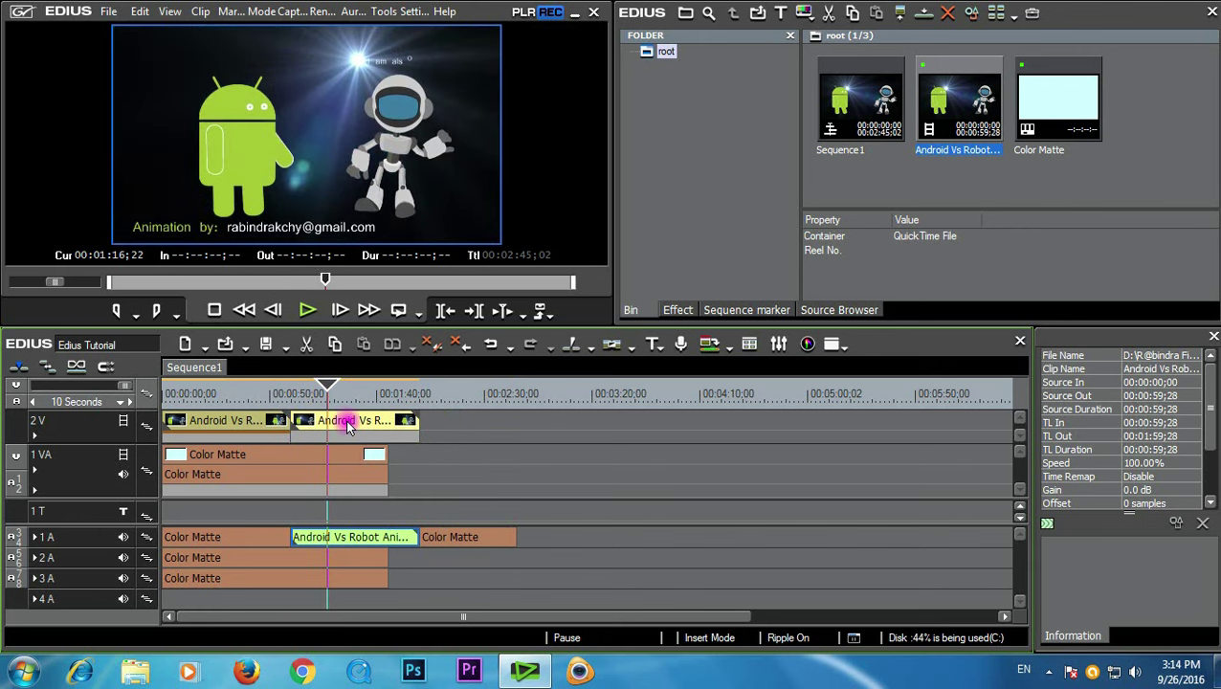
left_click(333, 421)
left_click(677, 310)
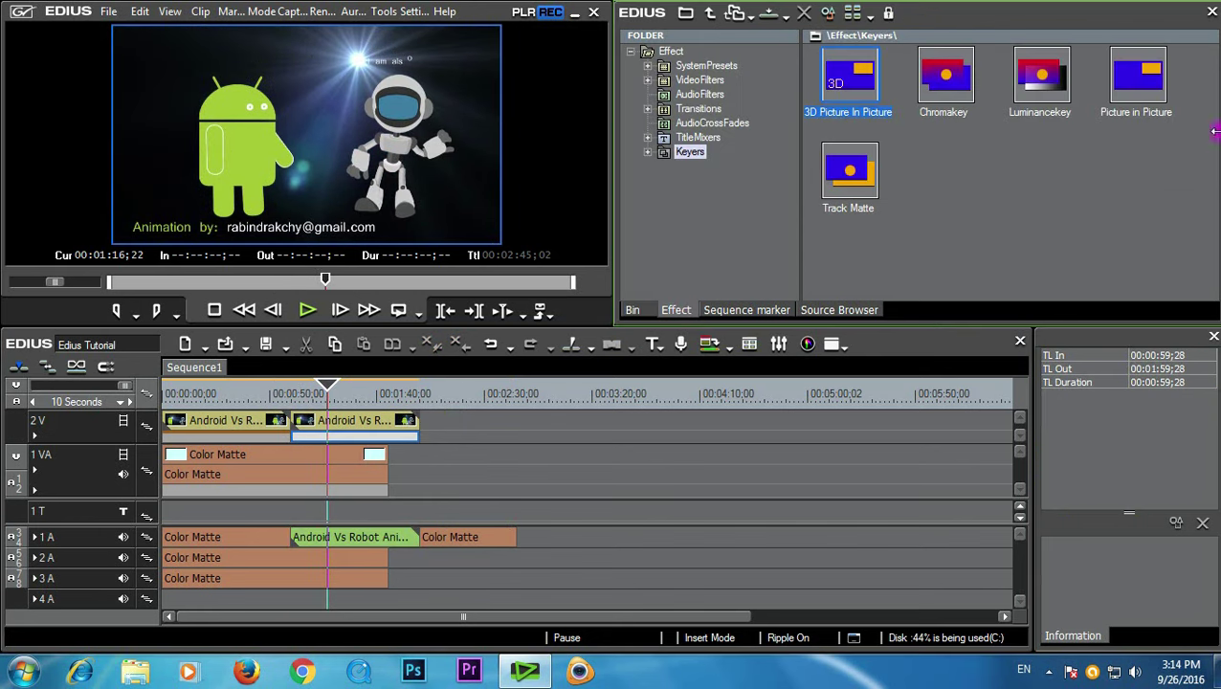
left_click_drag(1136, 105, 411, 438)
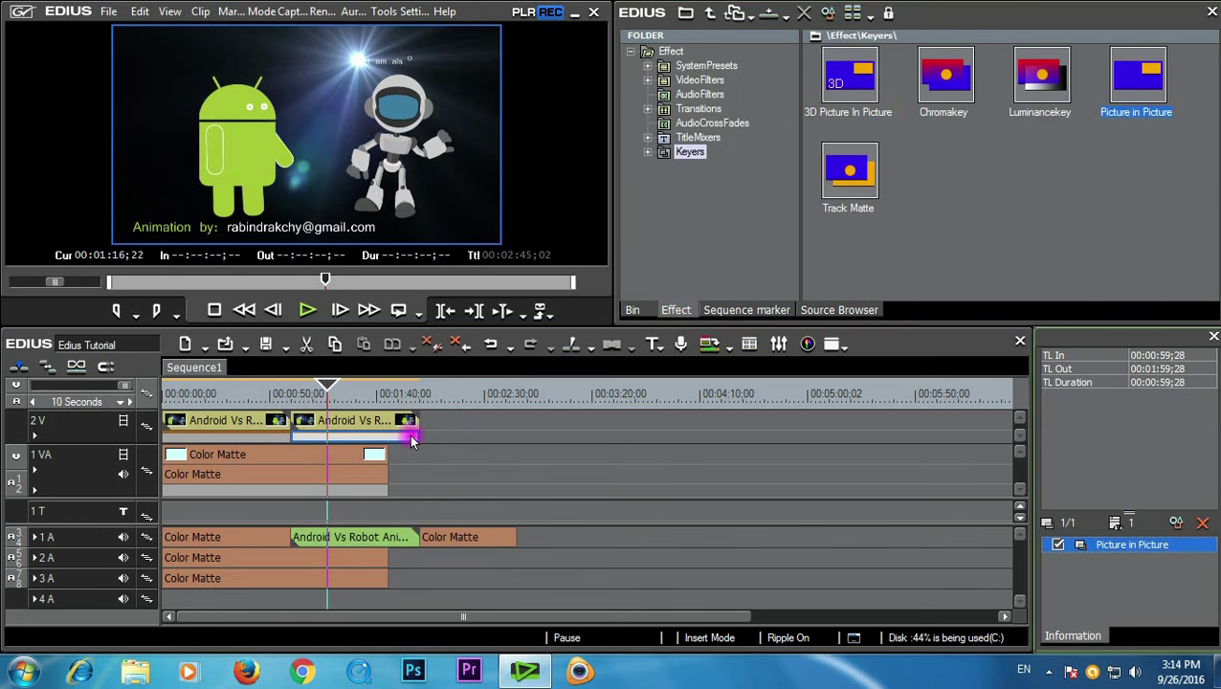
double_click(1129, 545)
left_click_drag(879, 245, 938, 274)
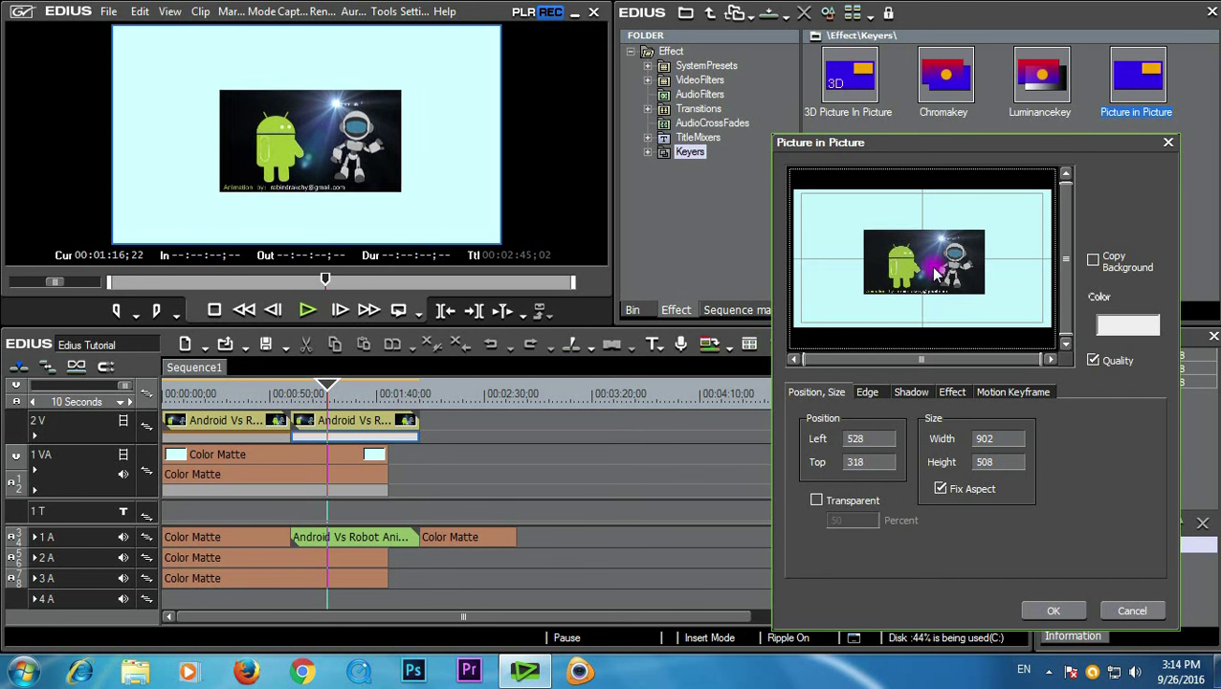
- Enable the picture's edge with a magenta colour and a width of 14
left_click(869, 392)
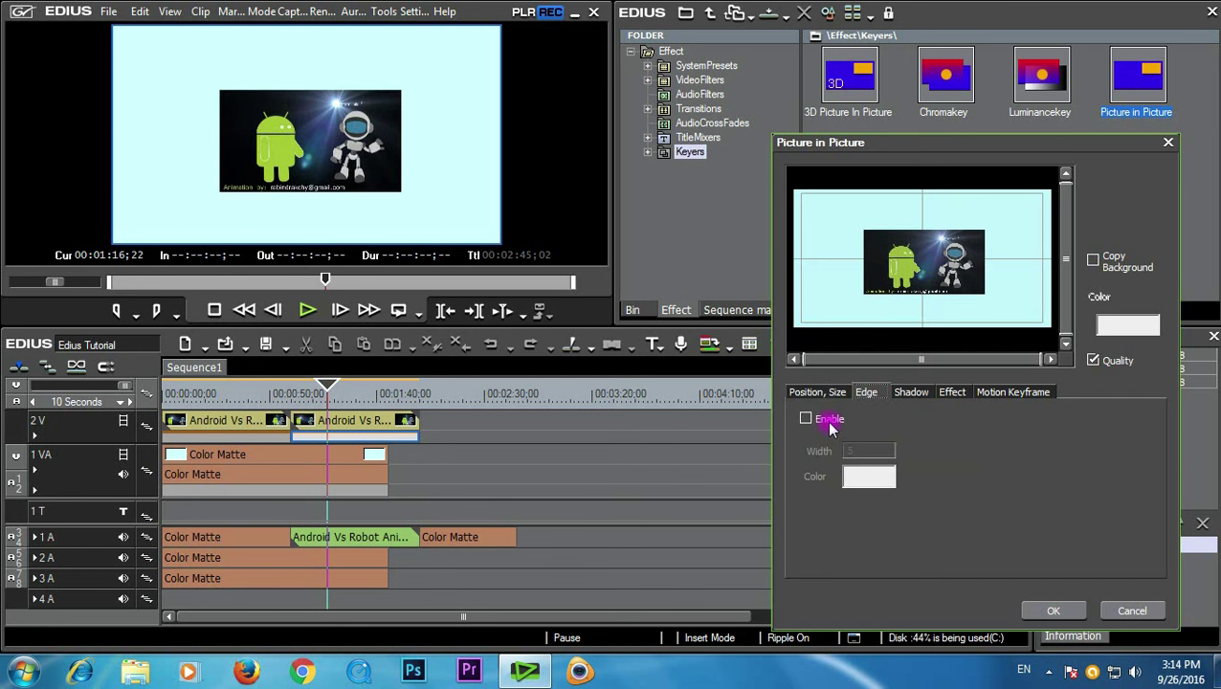
left_click(807, 419)
left_click(869, 479)
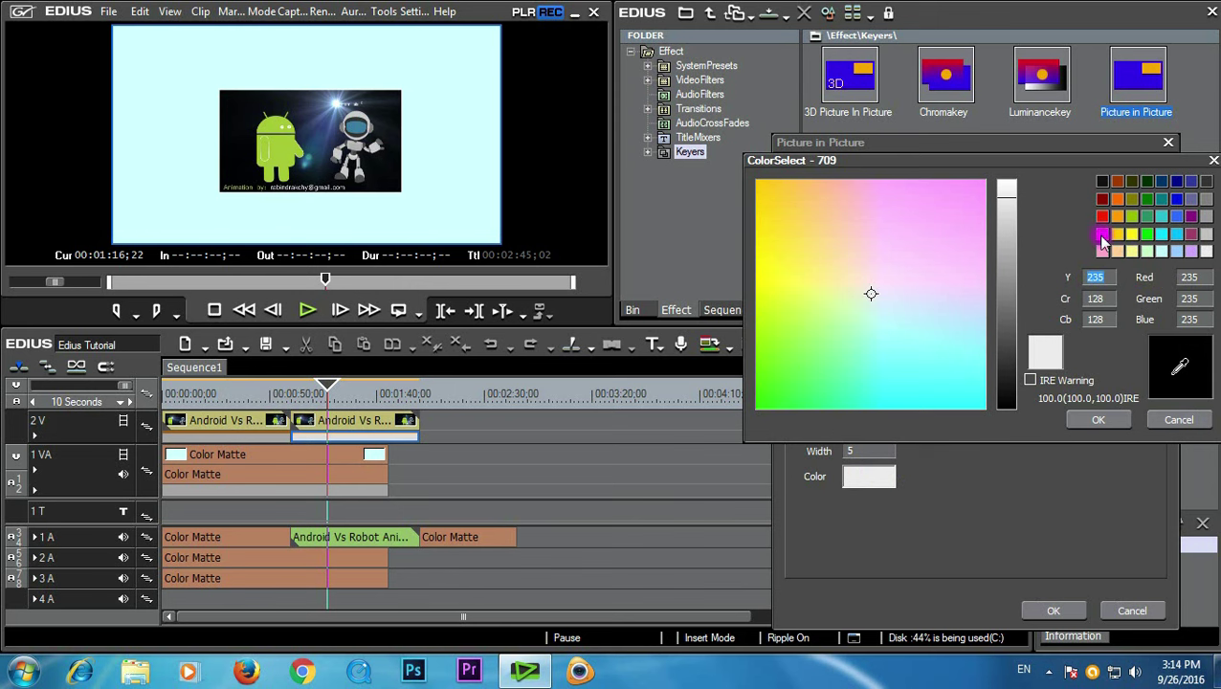
left_click(1102, 235)
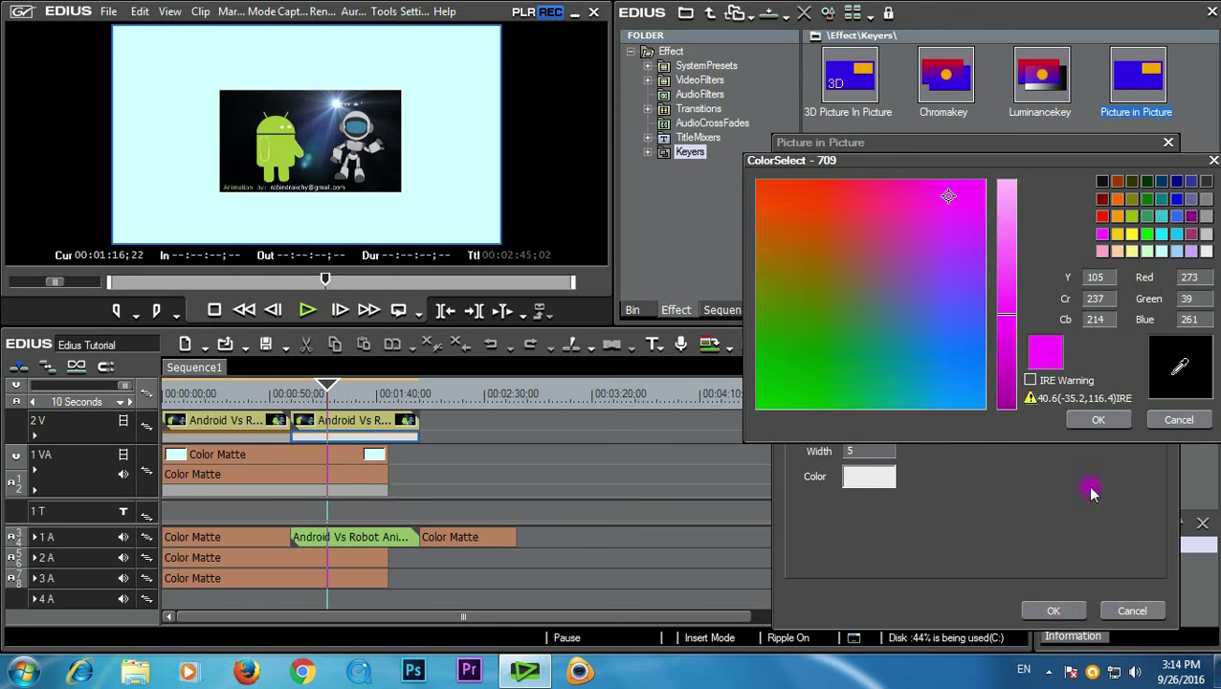
left_click(1099, 421)
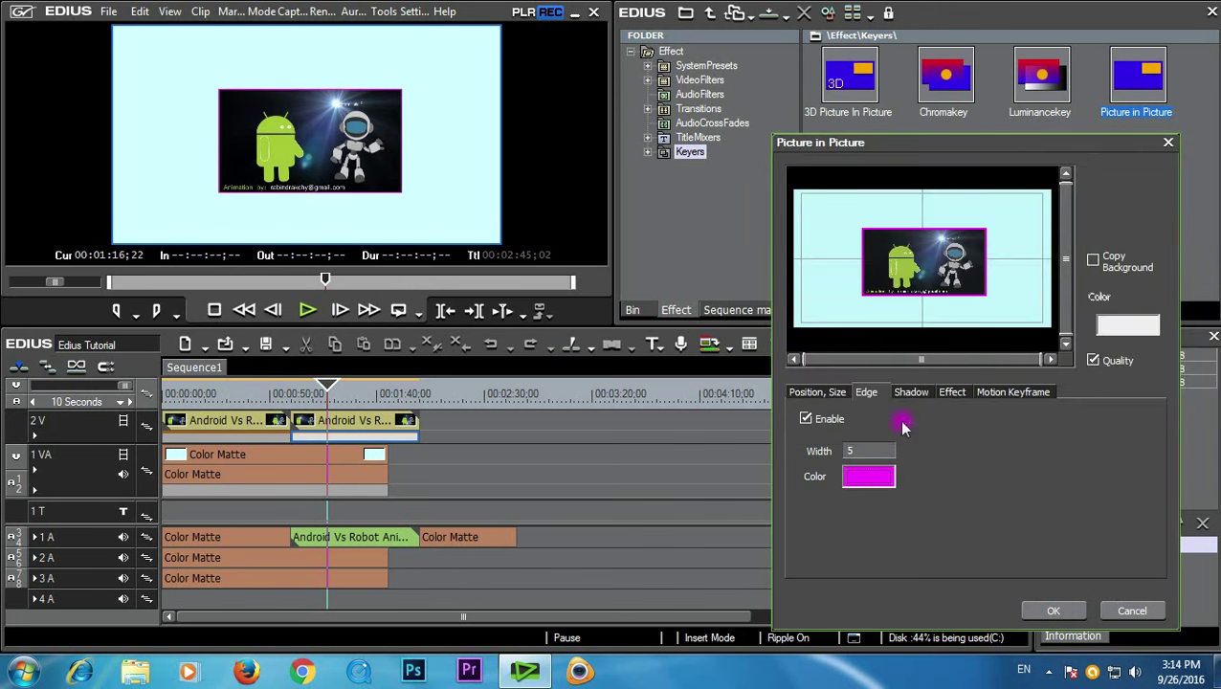
left_click_drag(876, 440, 879, 438)
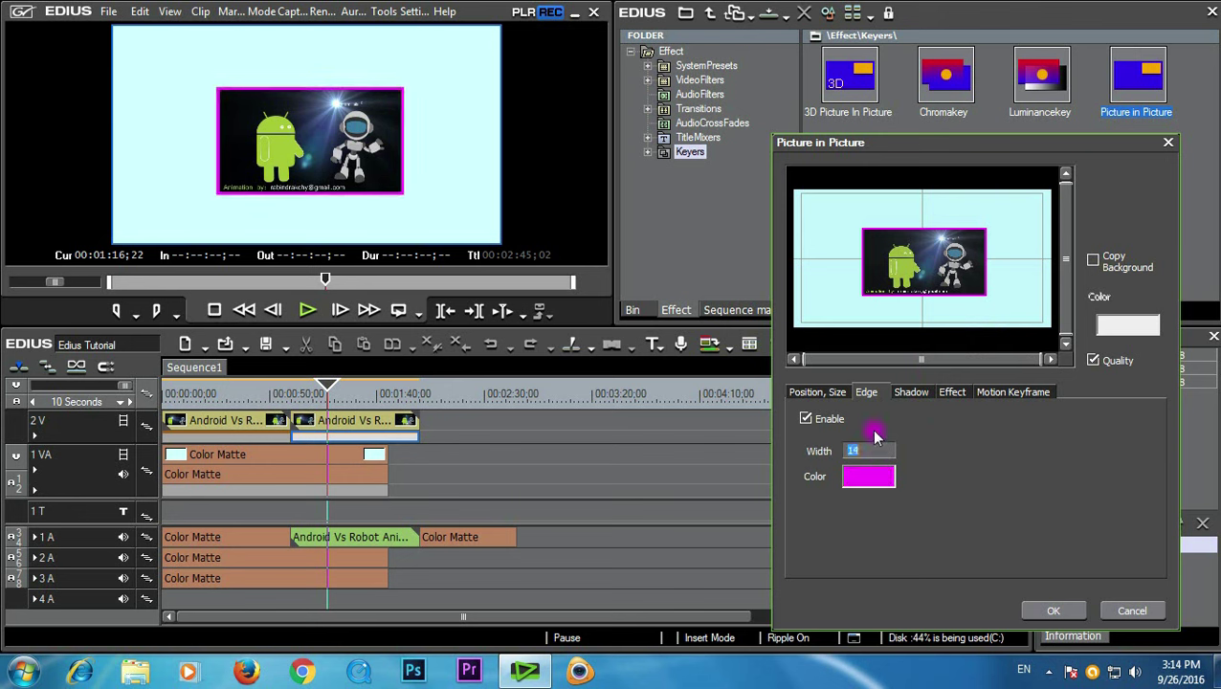
- Enable the picture's In and Out effects, set both to Slide Right, and apply the Picture in Picture settings
left_click(952, 392)
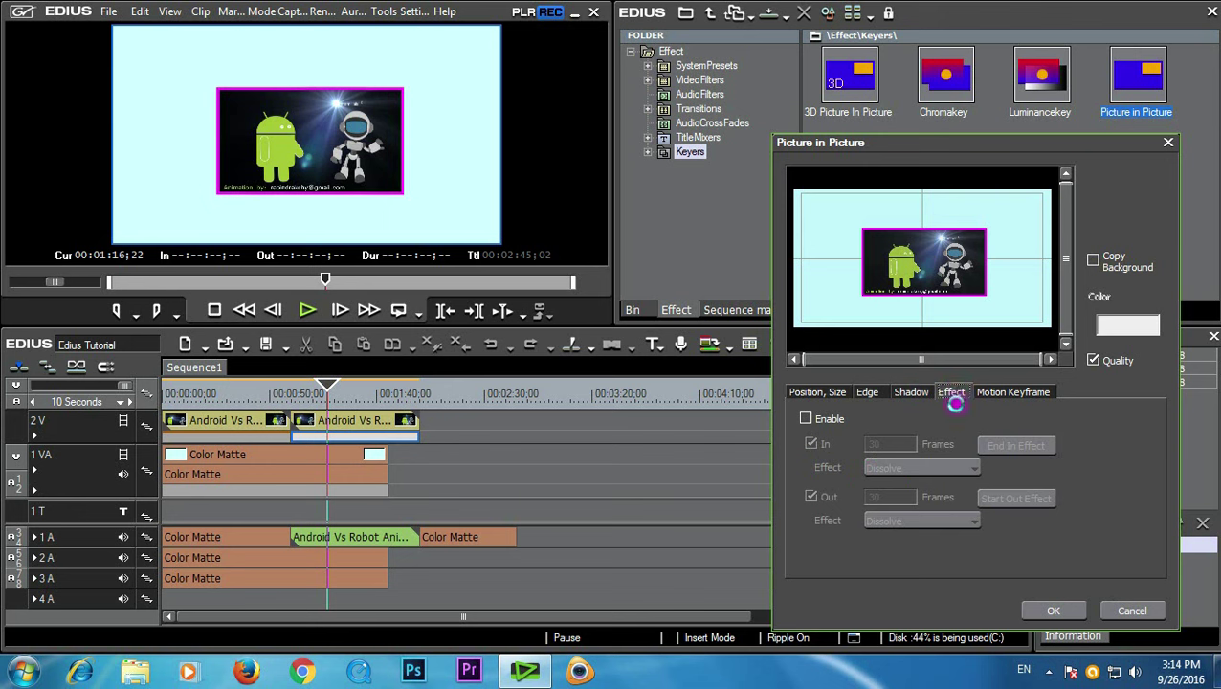
left_click(807, 419)
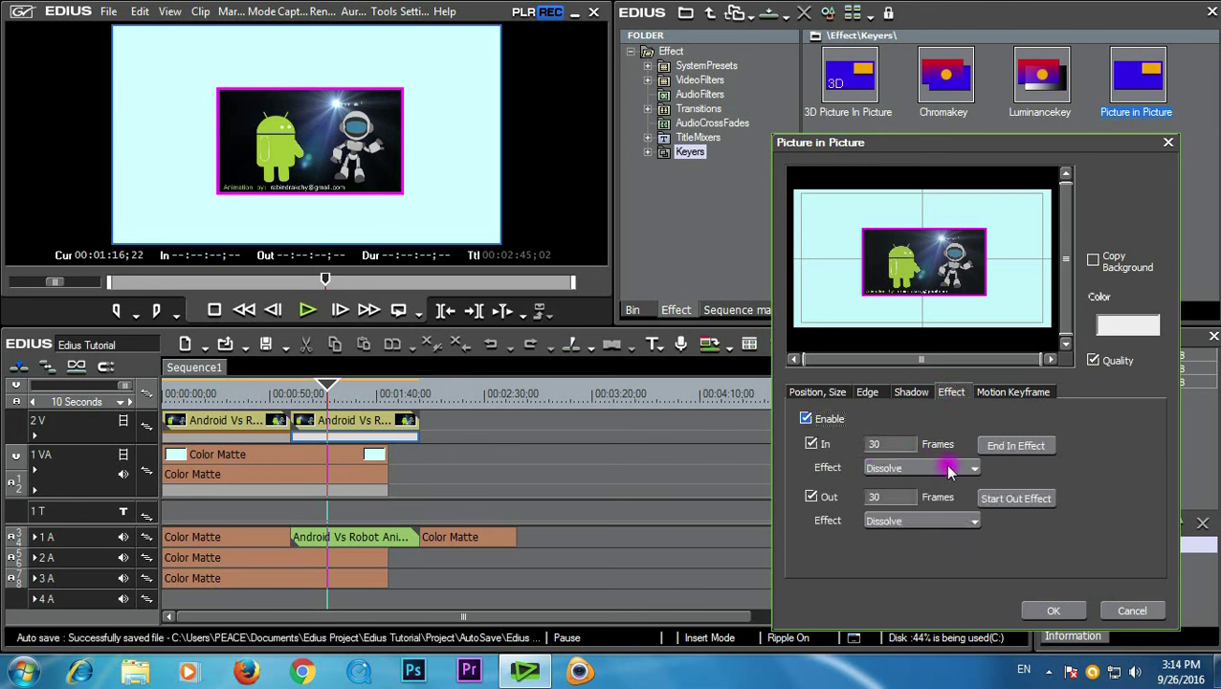
left_click(925, 468)
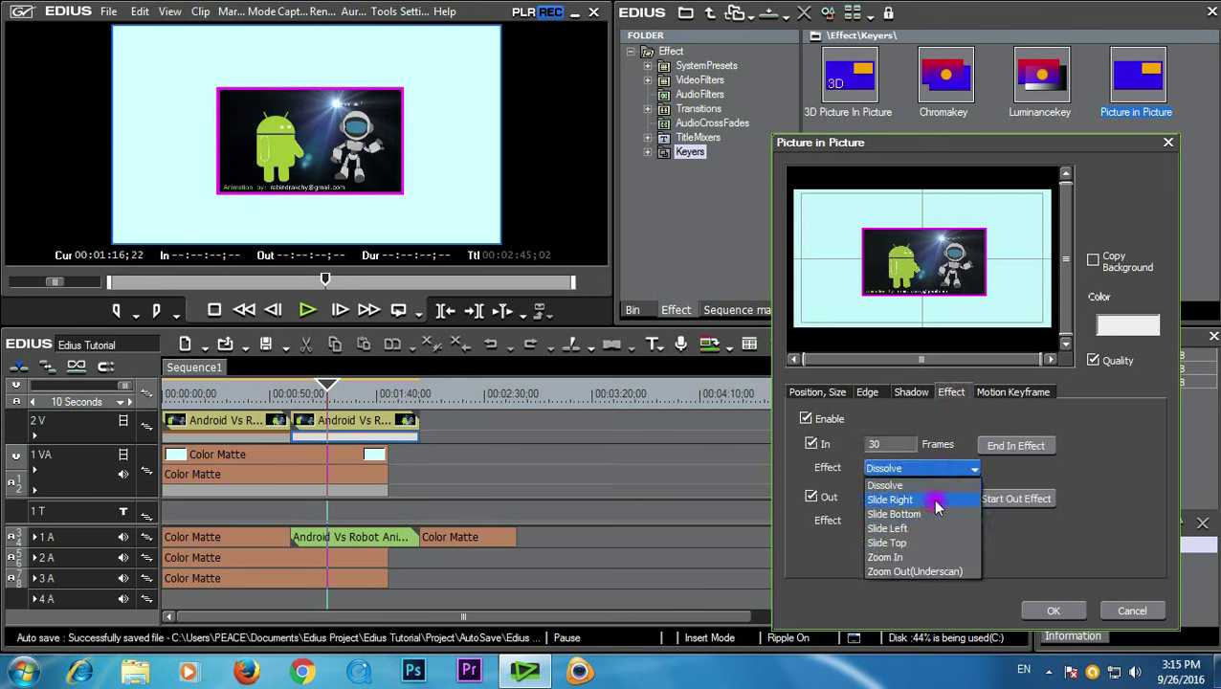
left_click(937, 500)
left_click(935, 519)
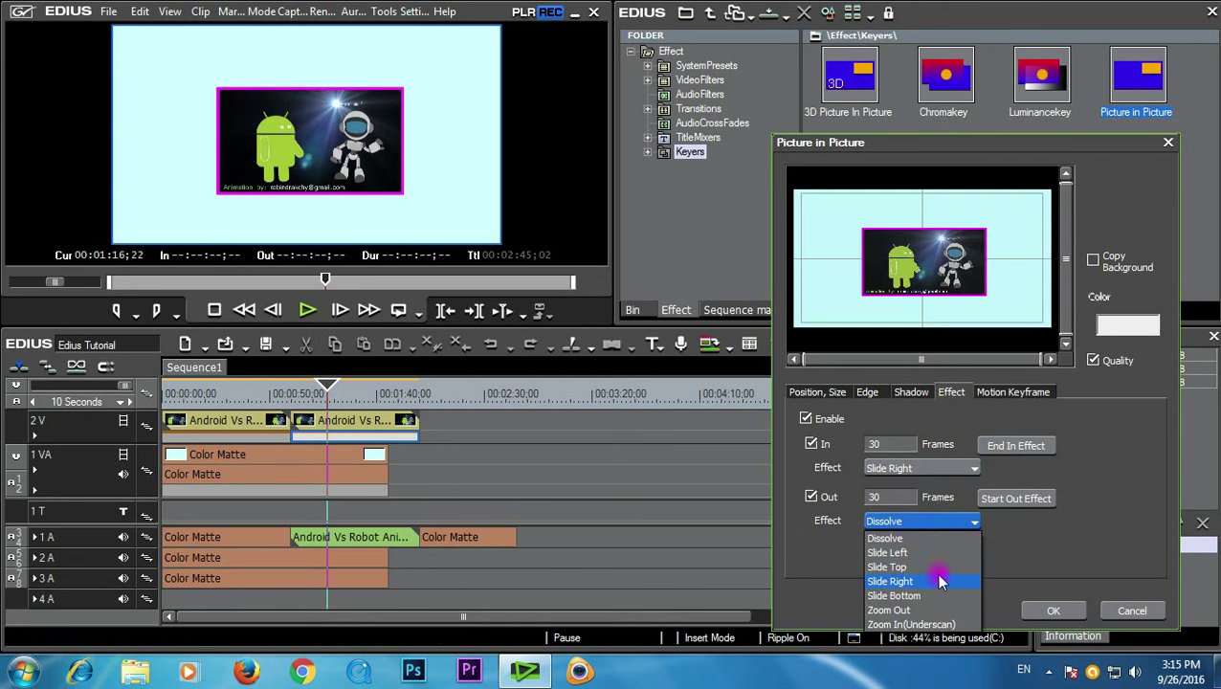
left_click(932, 584)
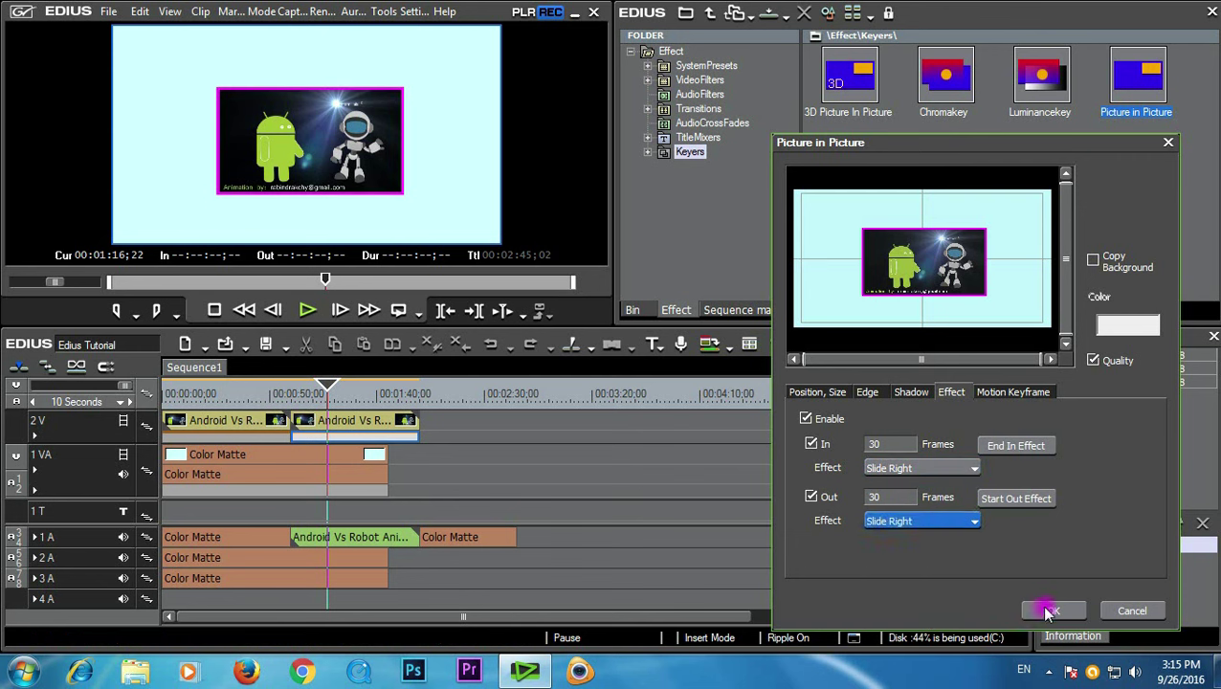
left_click(1051, 610)
- Play the second animation clip from its start at 00:00:59;28 to check the slide-in effect
left_click(335, 393)
left_click_drag(322, 394, 297, 406)
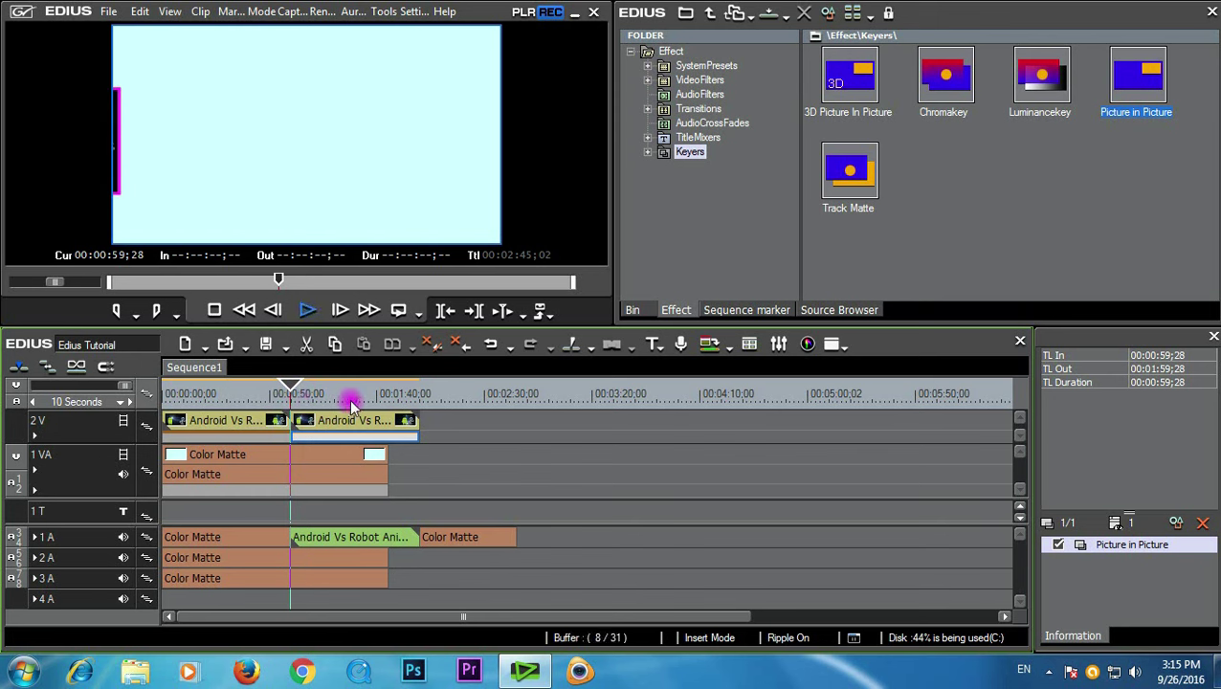
key("space")
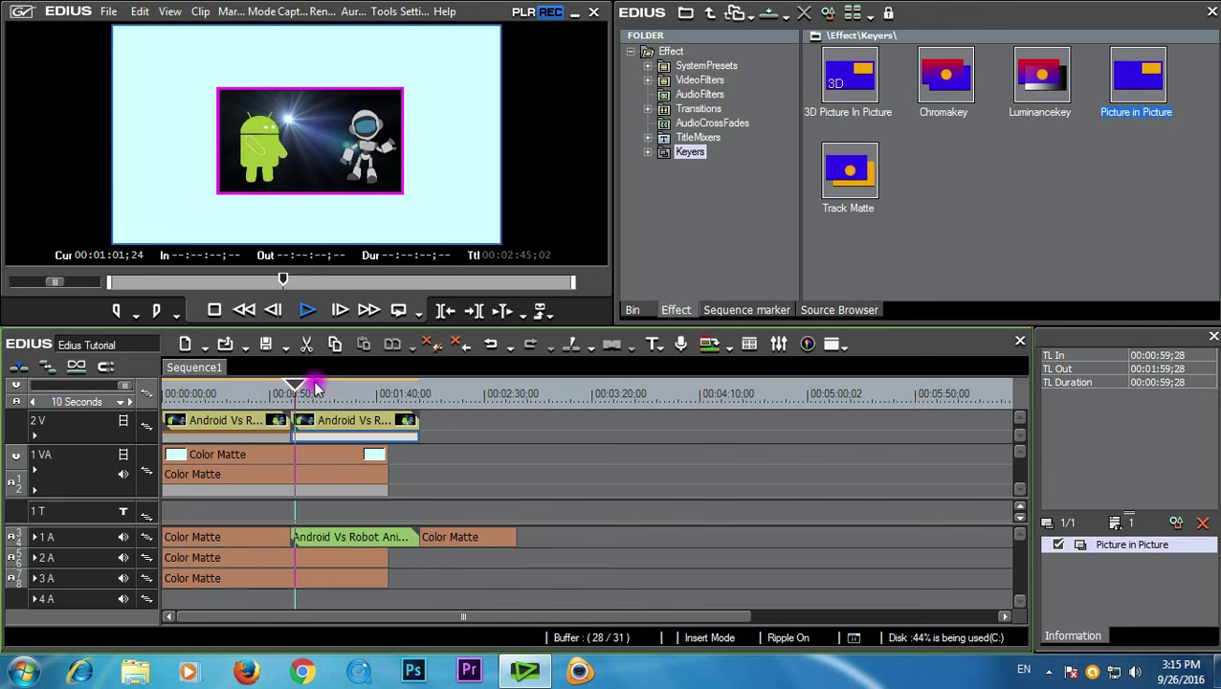
- Extend the Color Matte on track 1VA to 00:02:39;22, past the end of the second animation clip
left_click_drag(362, 391, 386, 400)
left_click_drag(395, 467, 505, 475)
- Create a title in the video channel track at 00:01:59;28 and bring up its Quick Titler window
left_click_drag(388, 392, 426, 400)
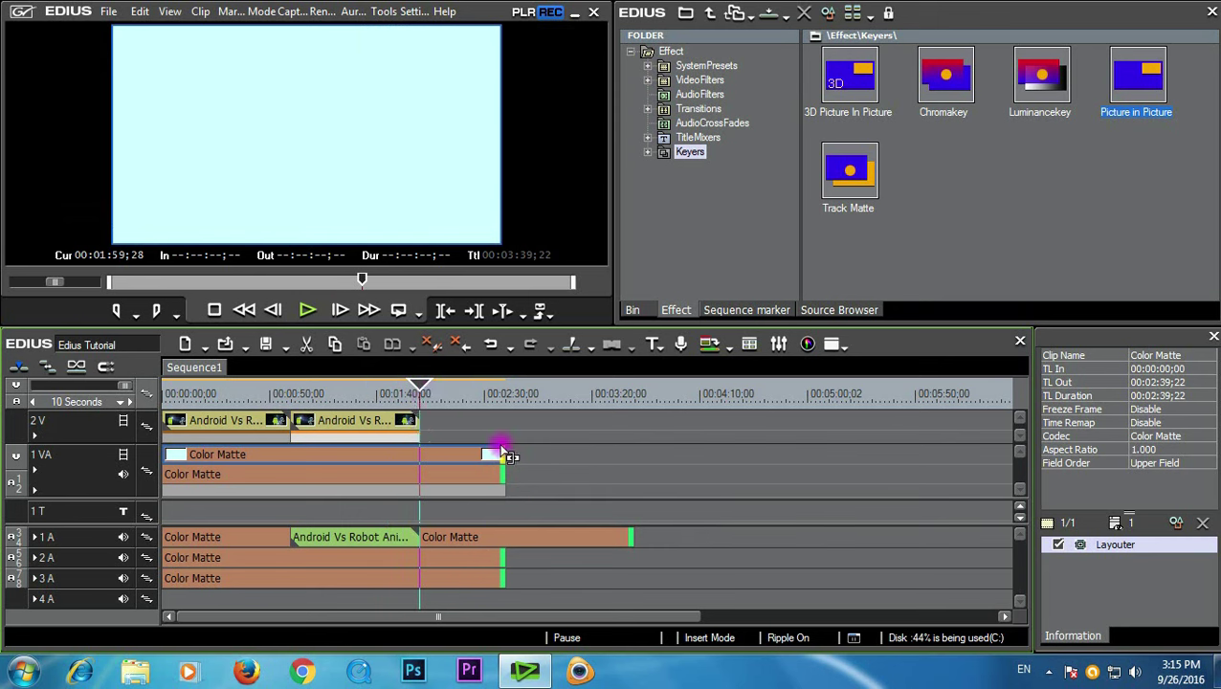
left_click(654, 343)
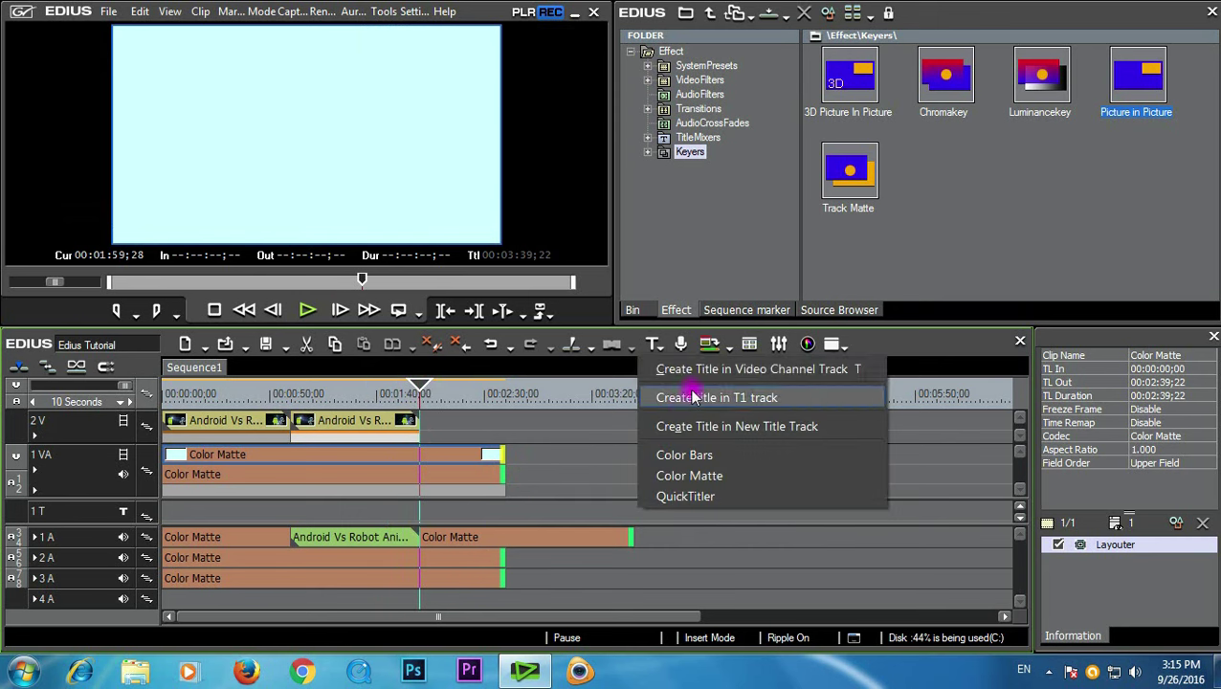
left_click(685, 375)
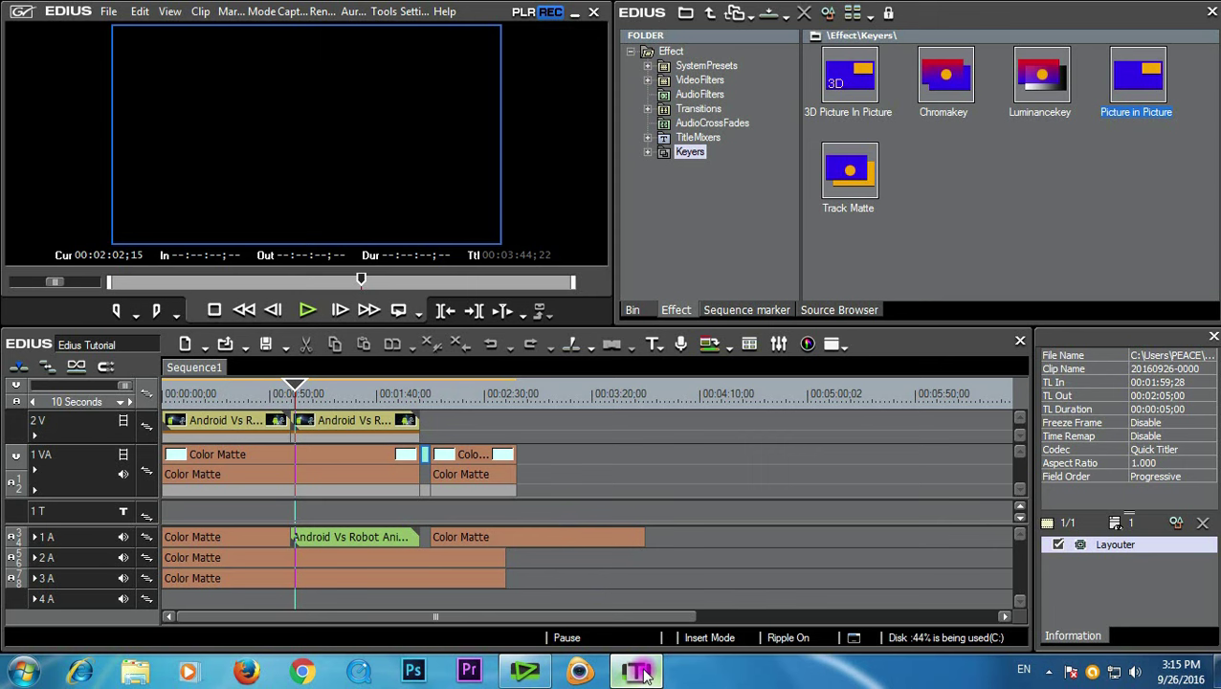
mouse_move(639, 672)
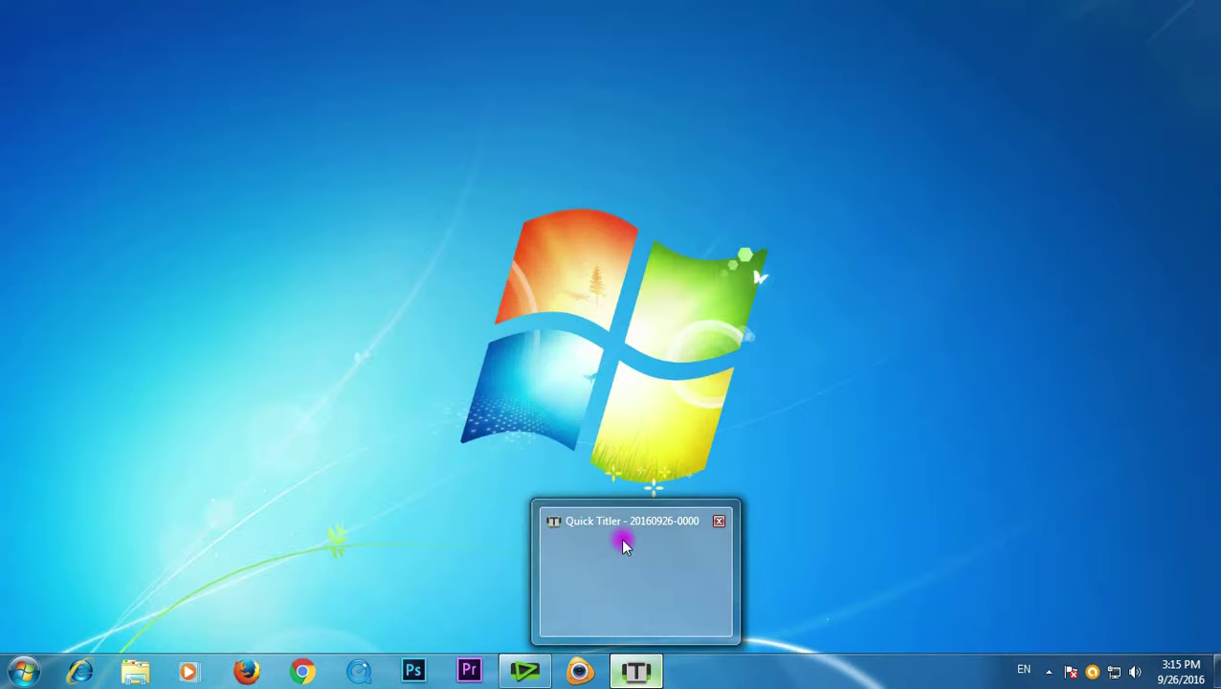
left_click(567, 526)
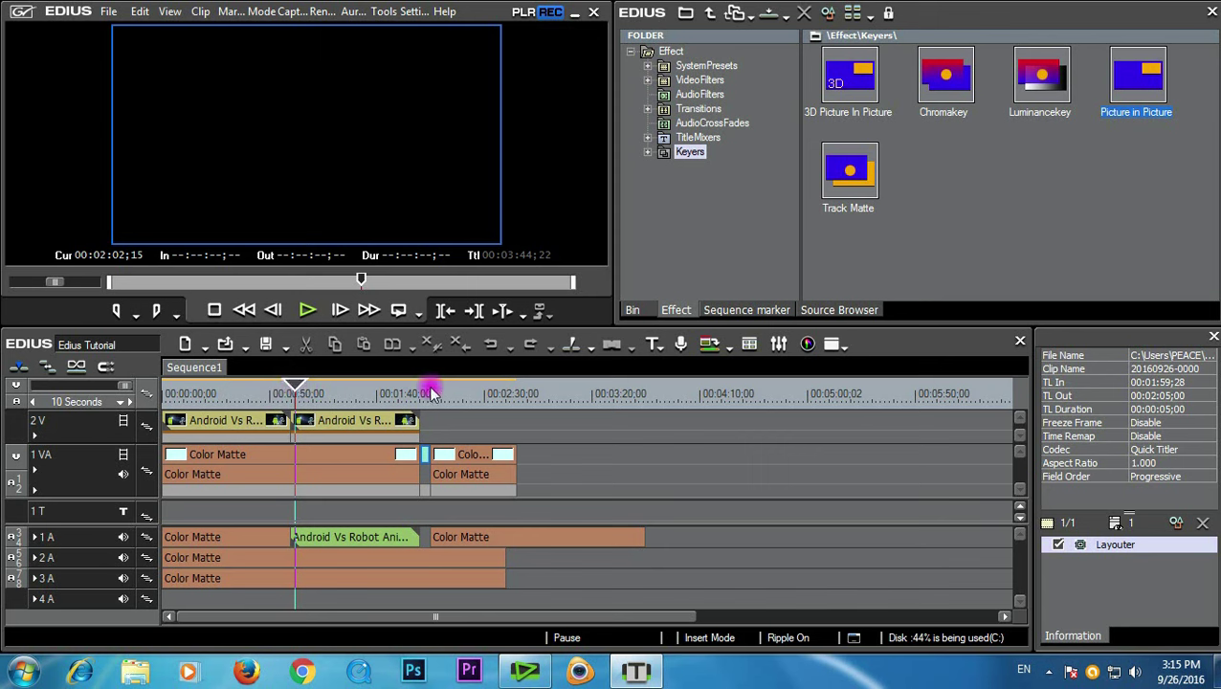
left_click(654, 346)
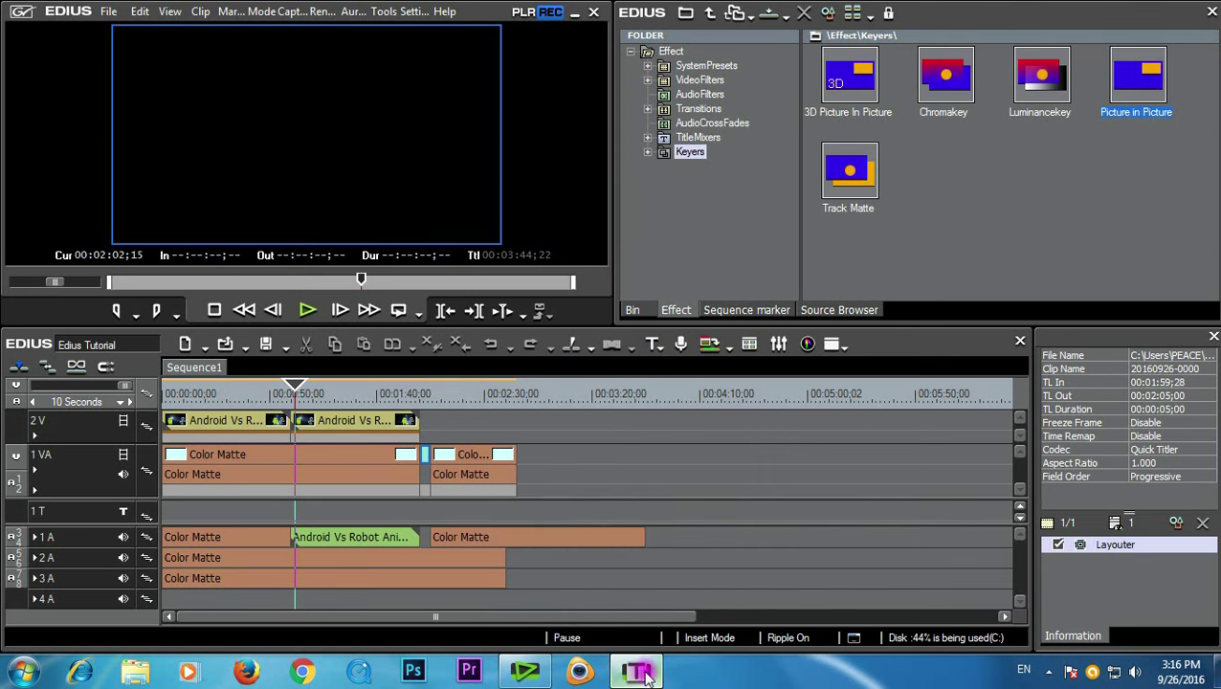
left_click(647, 663)
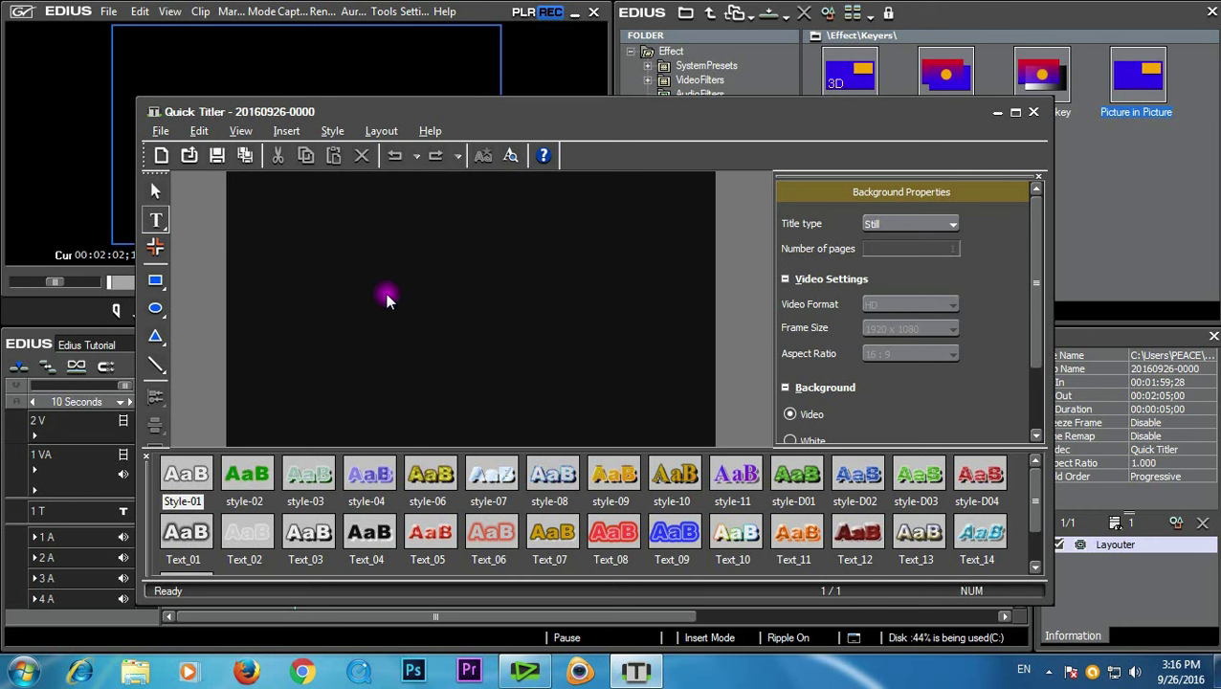
- Enter the title text "EDIUS 6" in the Quick Titler canvas
type("e")
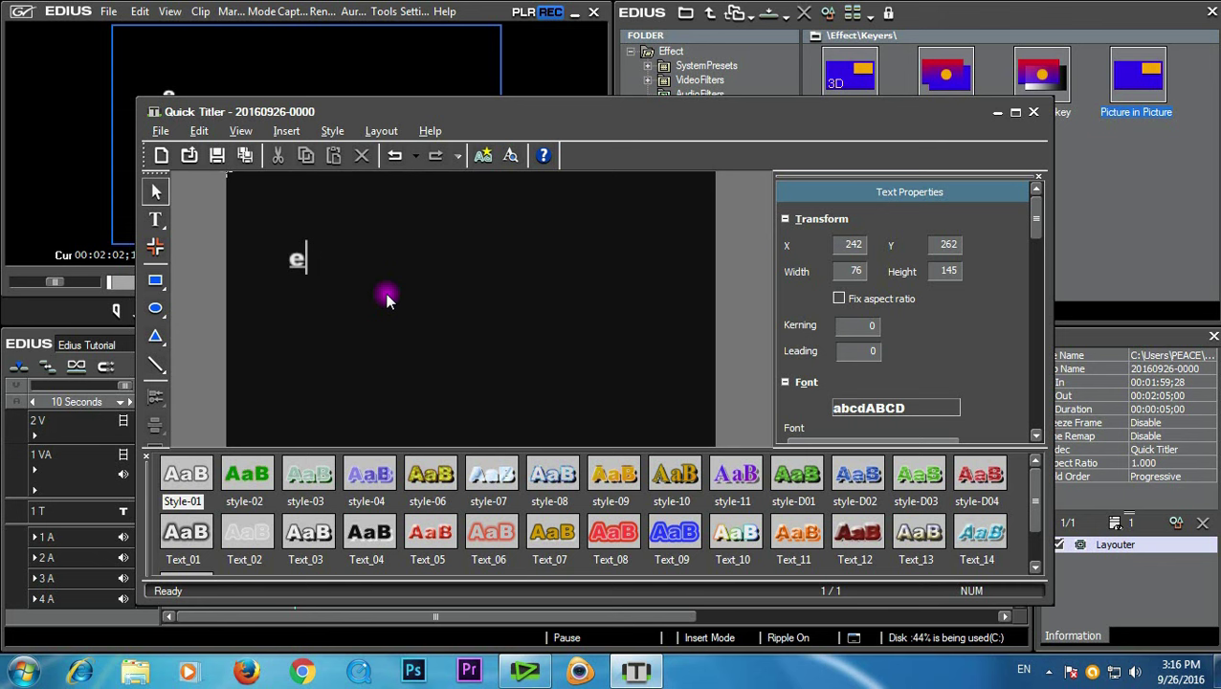
type("D")
key("BackSpace")
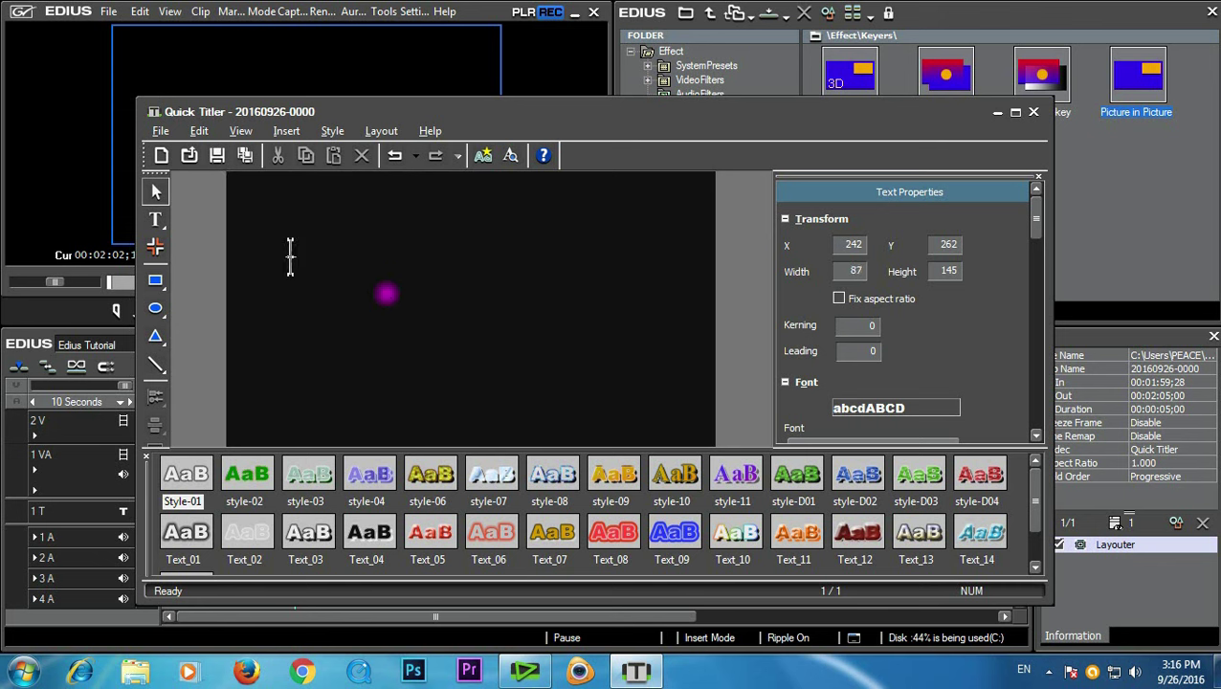
type("EDIUS 65")
key("BackSpace")
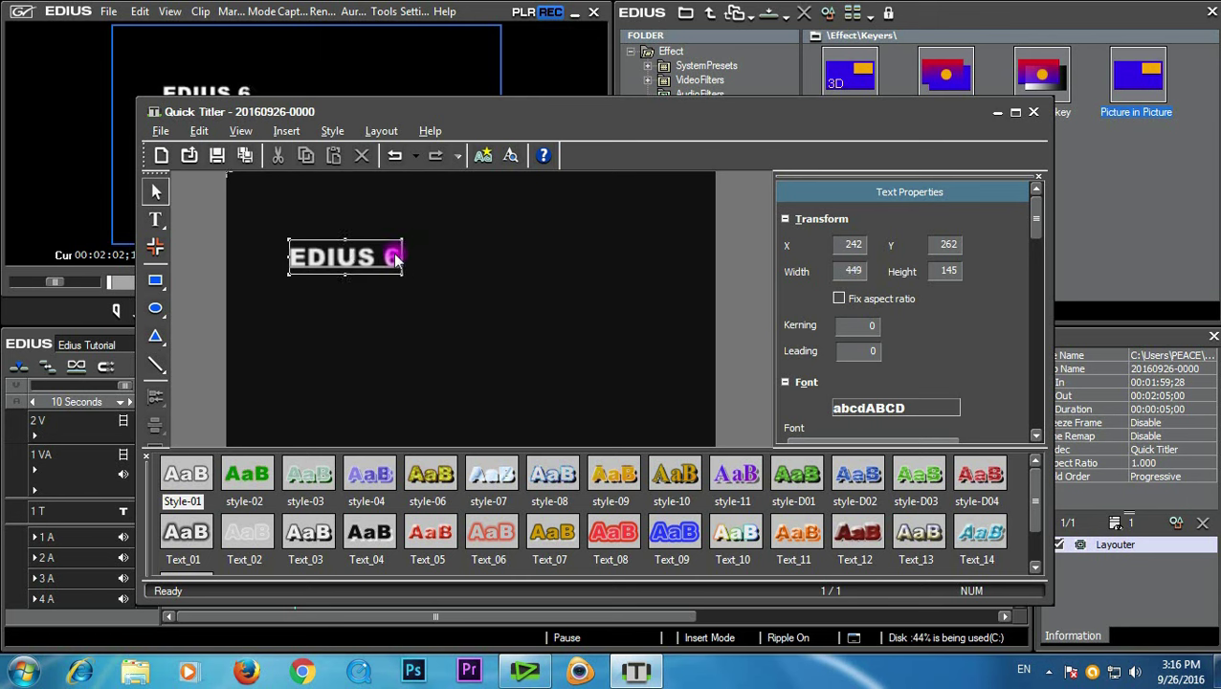
- Set the title text's font size to 280, centre the text in the frame, and save and close the title
left_click_drag(1039, 224, 1036, 290)
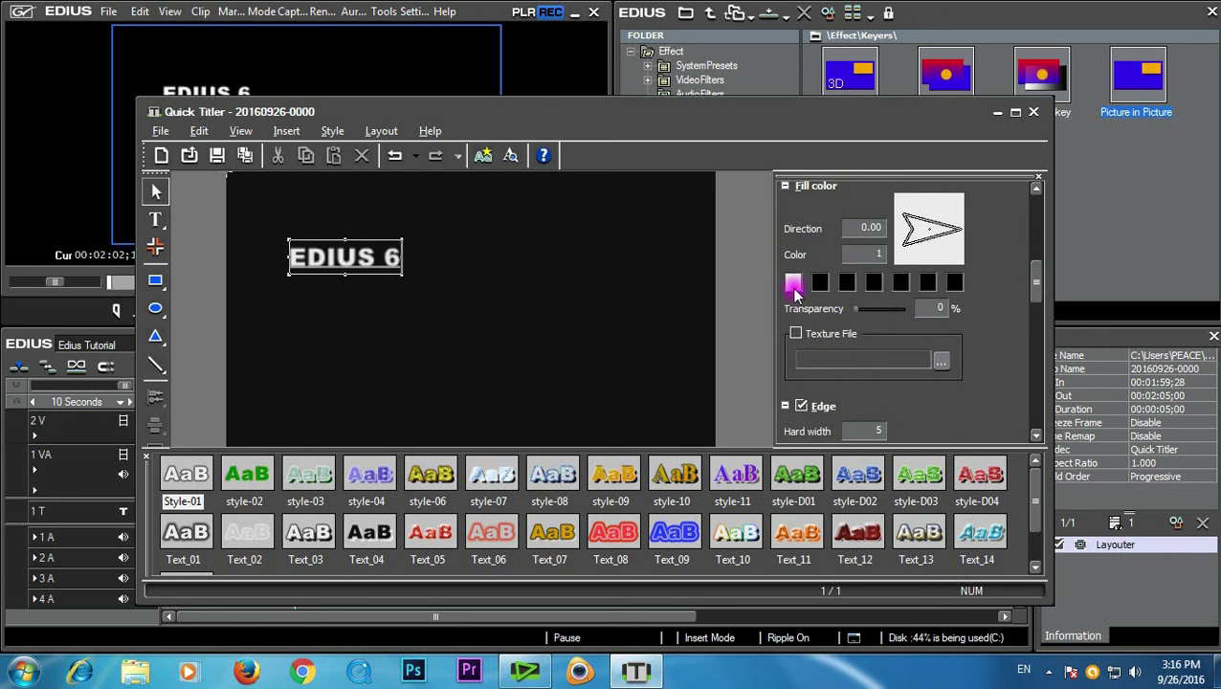
left_click_drag(1039, 274, 1038, 244)
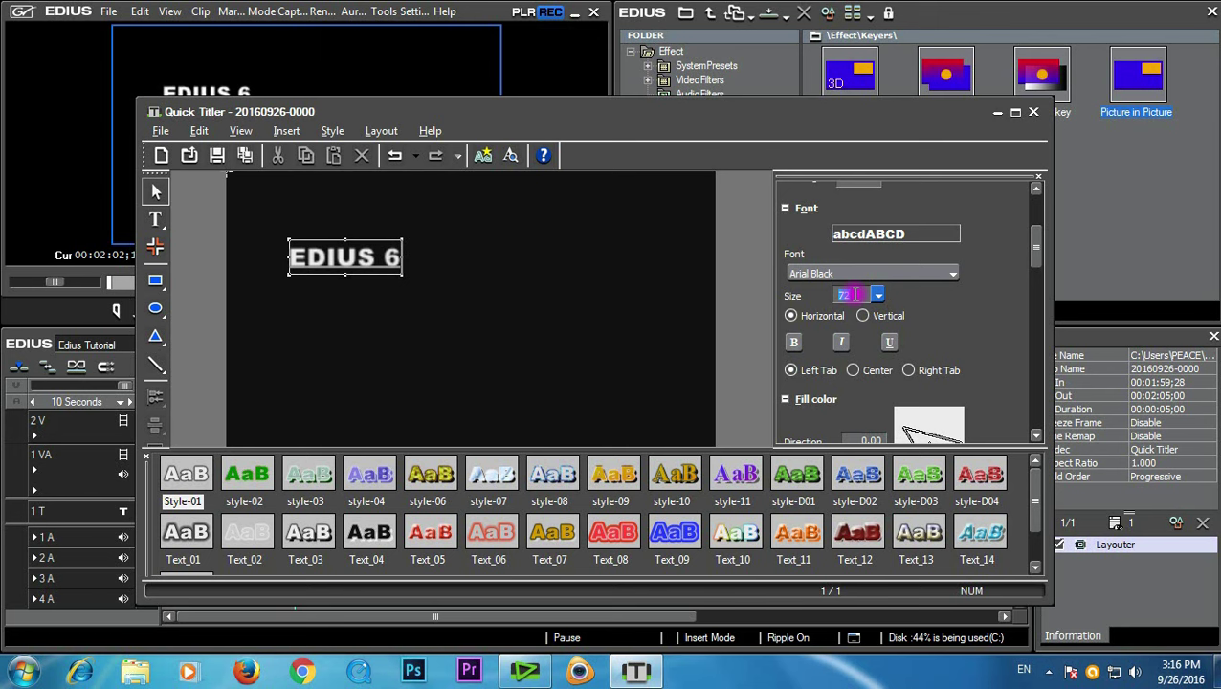
type("80")
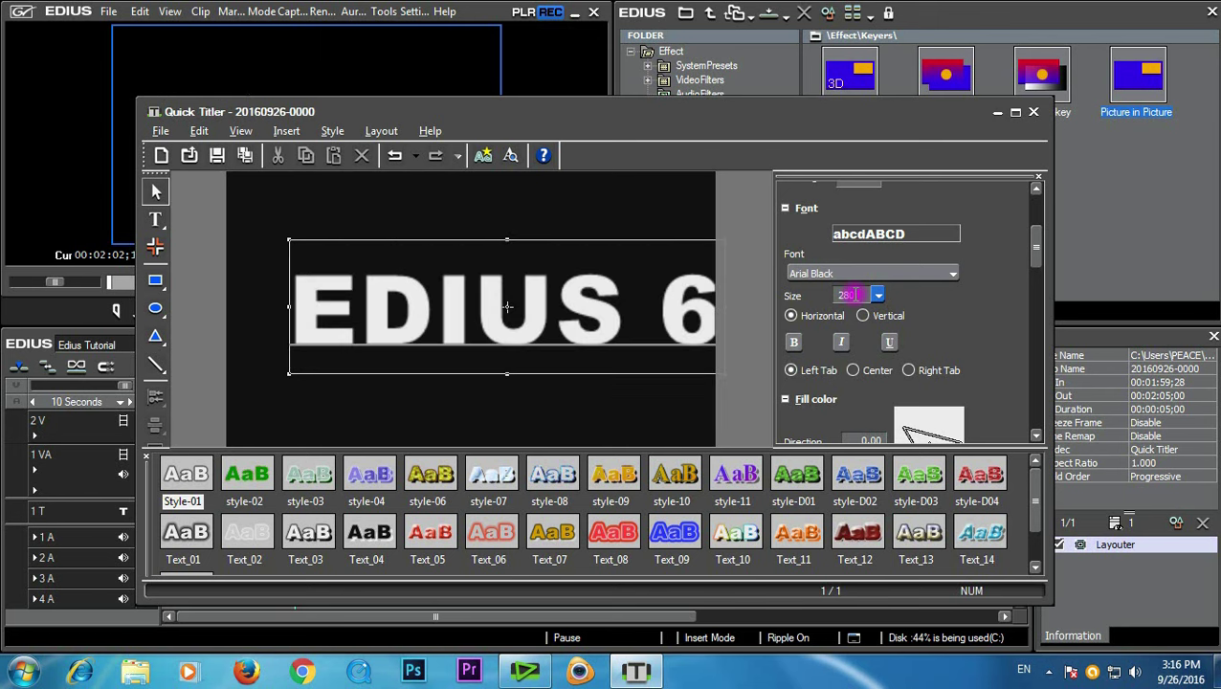
left_click_drag(435, 322, 403, 319)
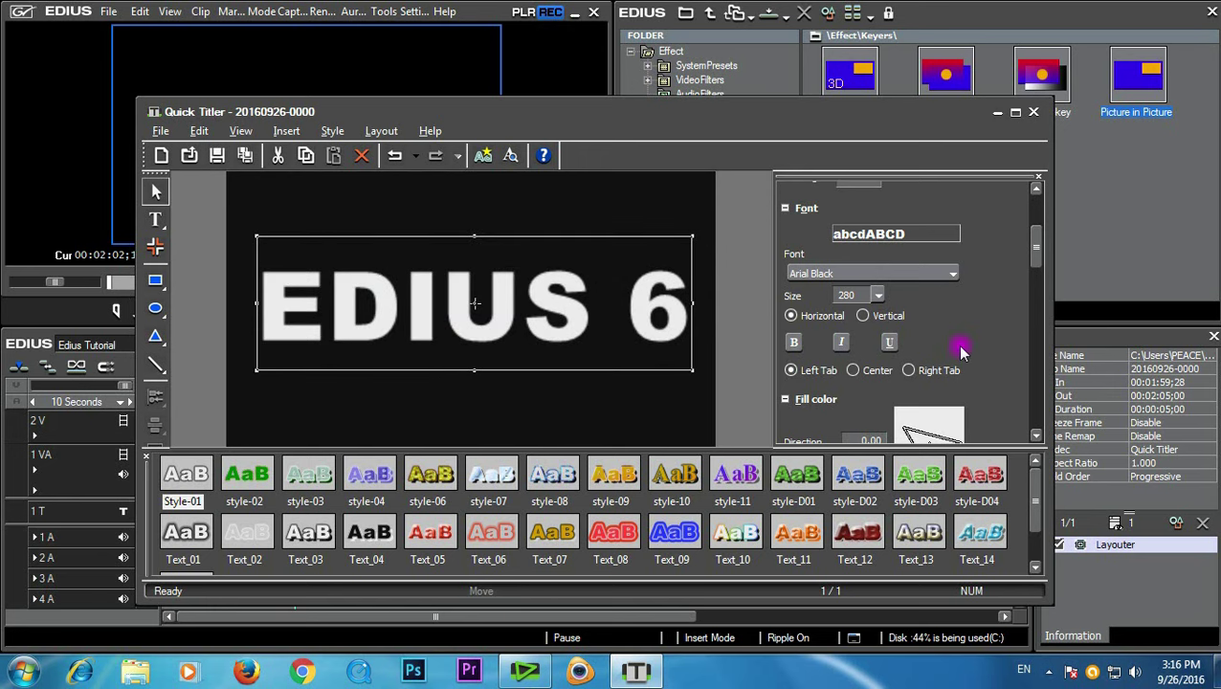
left_click_drag(1034, 259, 1040, 287)
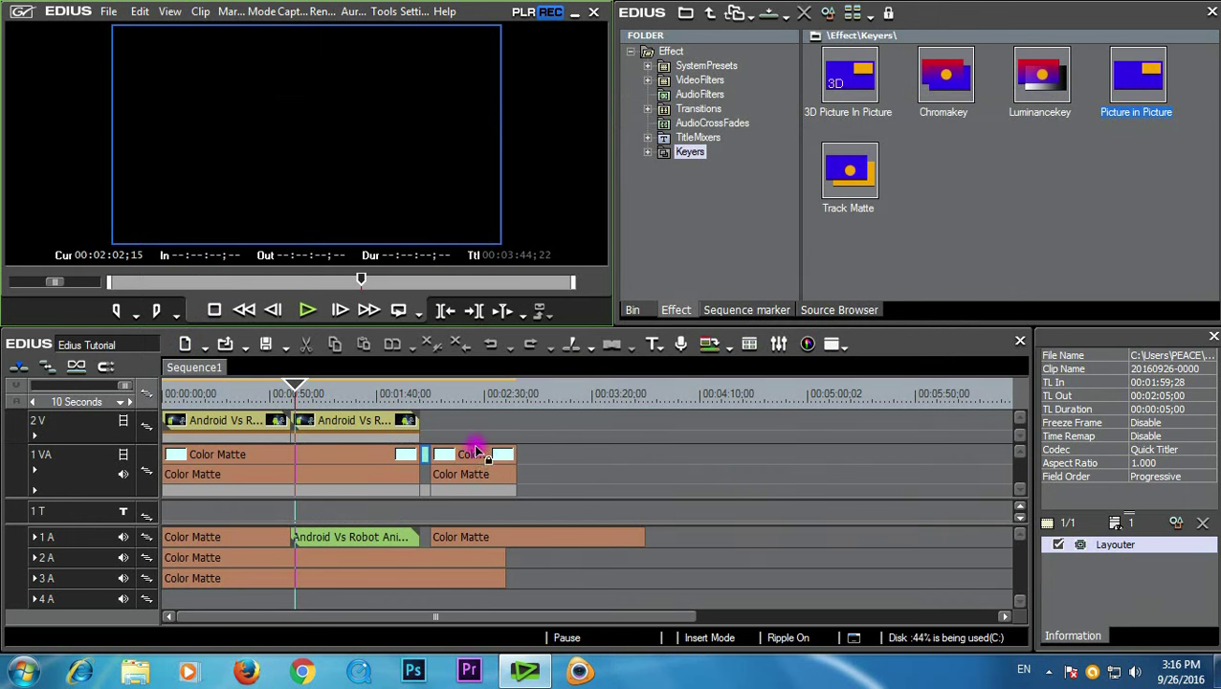
- Scrub the timeline over the new title clip from 00:01:59;28 to 00:02:01;02 to check its text
left_click_drag(396, 389, 419, 385)
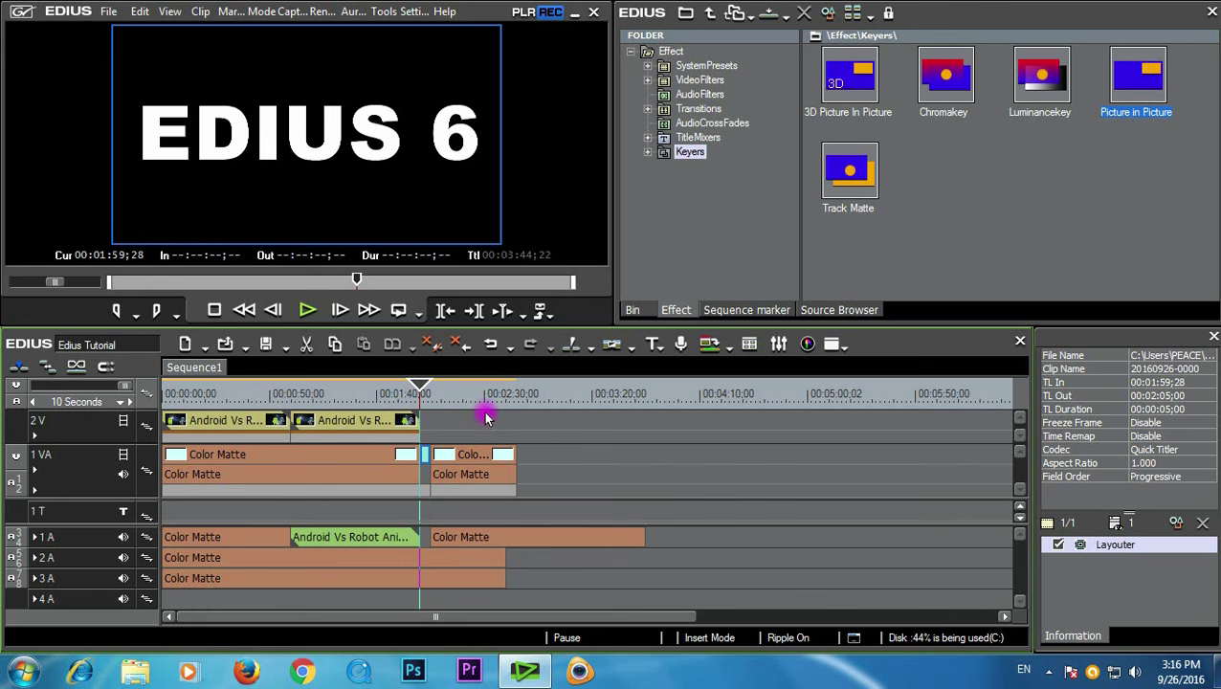
scroll(485, 405, "down", 3)
scroll(442, 414, "up", 4)
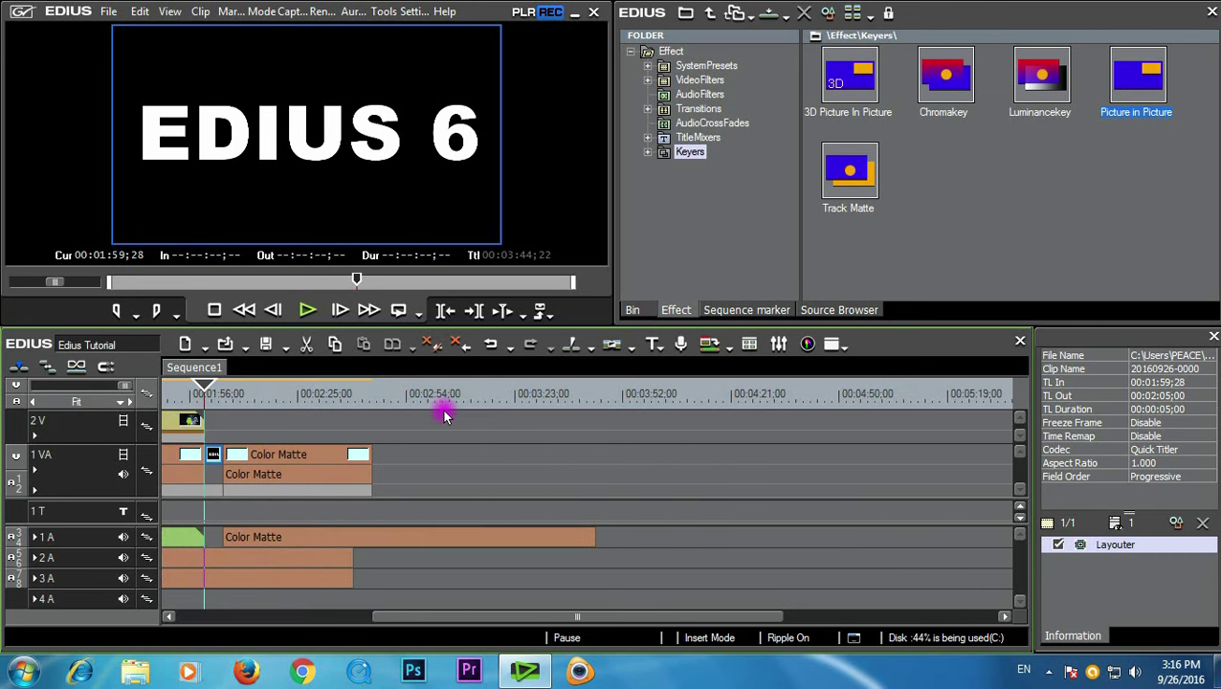
left_click(231, 395)
mouse_move(230, 394)
left_mouse_down()
mouse_move(187, 395)
mouse_move(217, 395)
left_mouse_up()
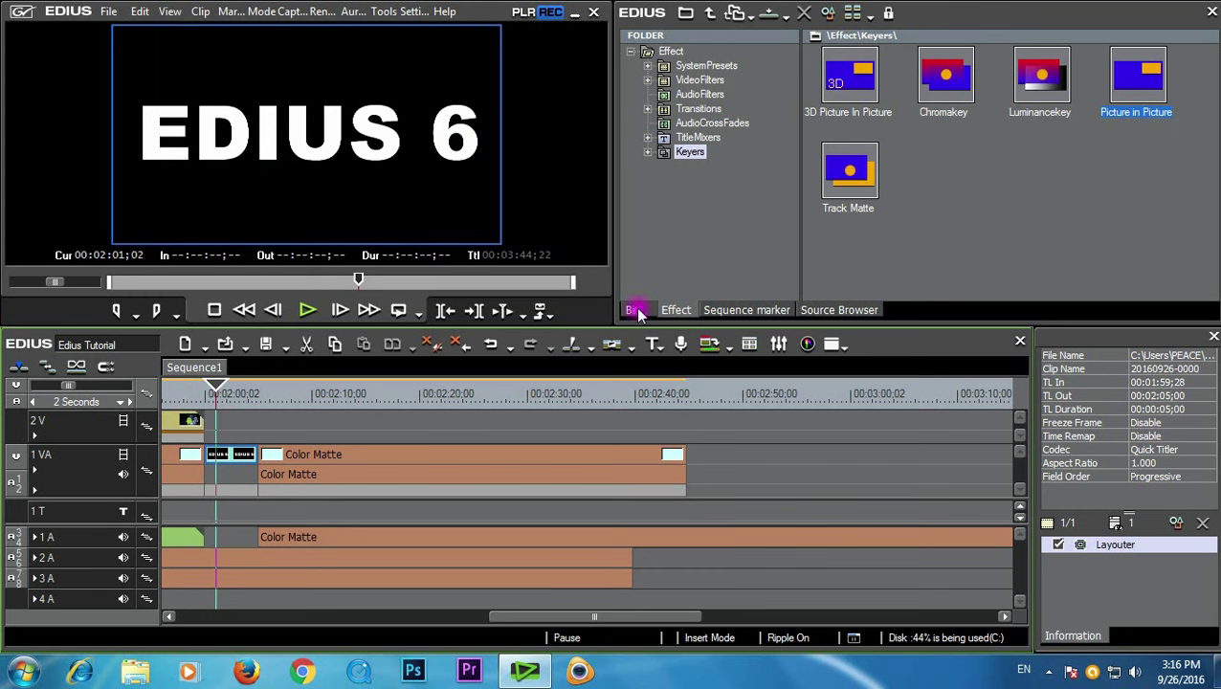
- Open the Wipe group of the TitleMixers effects and move the title clip from track 1VA to title track 1T
left_click(632, 309)
left_click(670, 310)
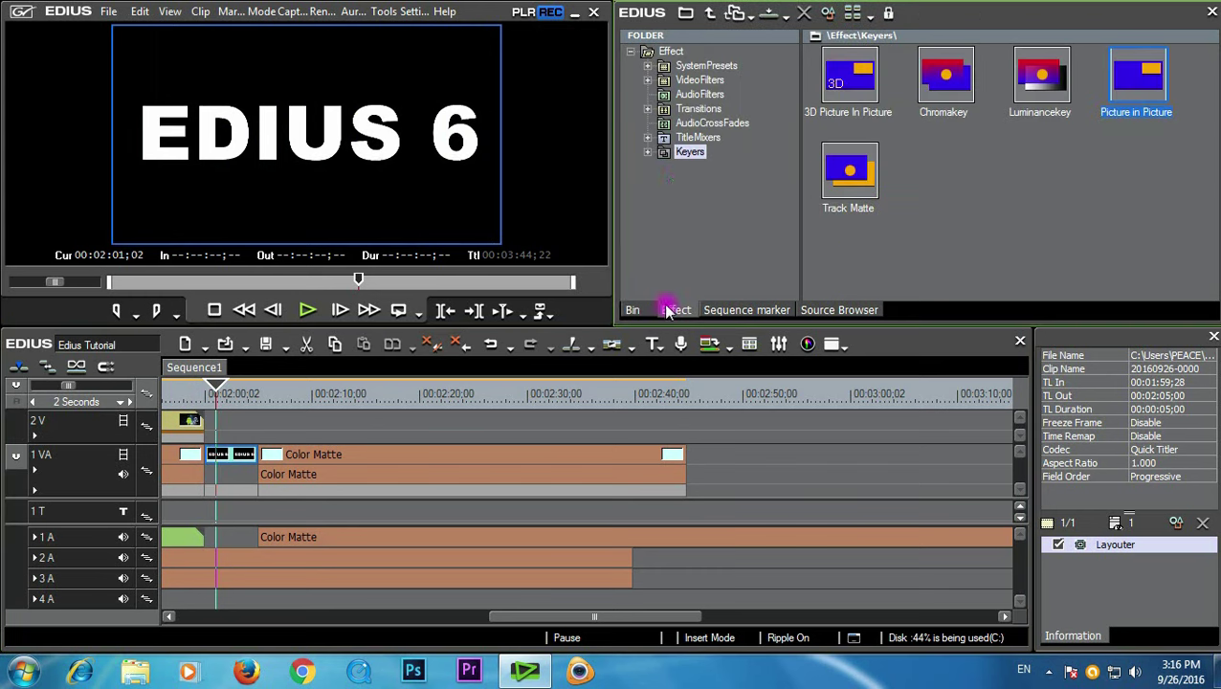
left_click(647, 153)
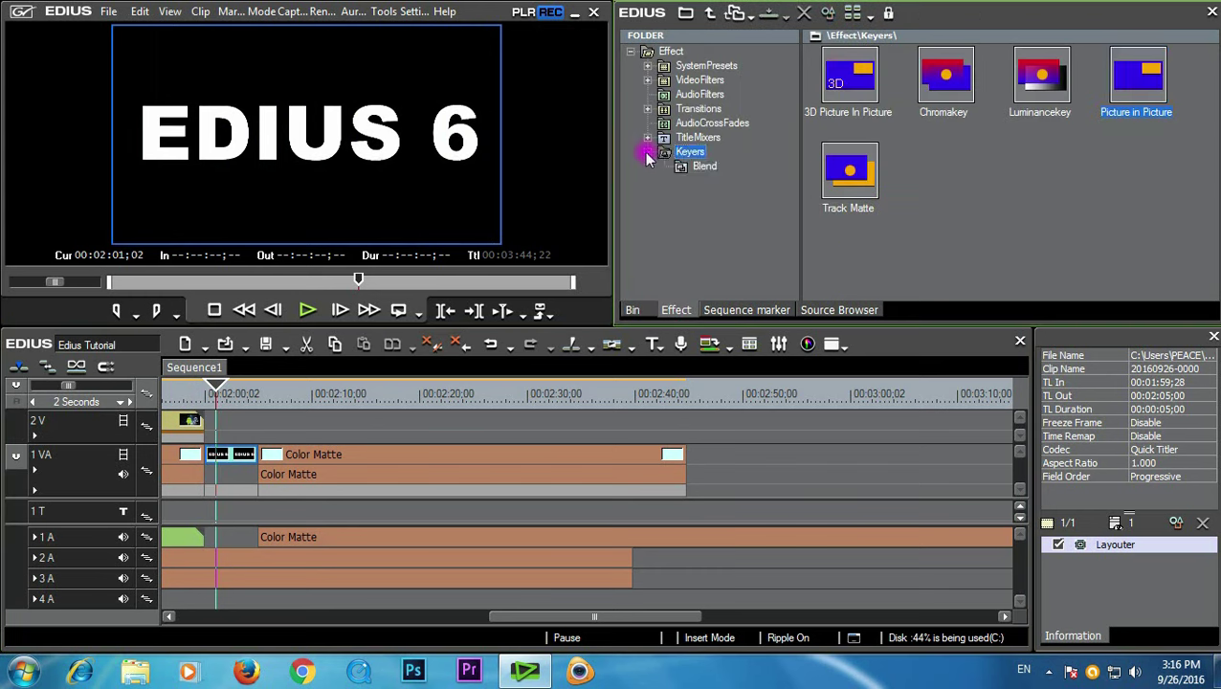
left_click(647, 139)
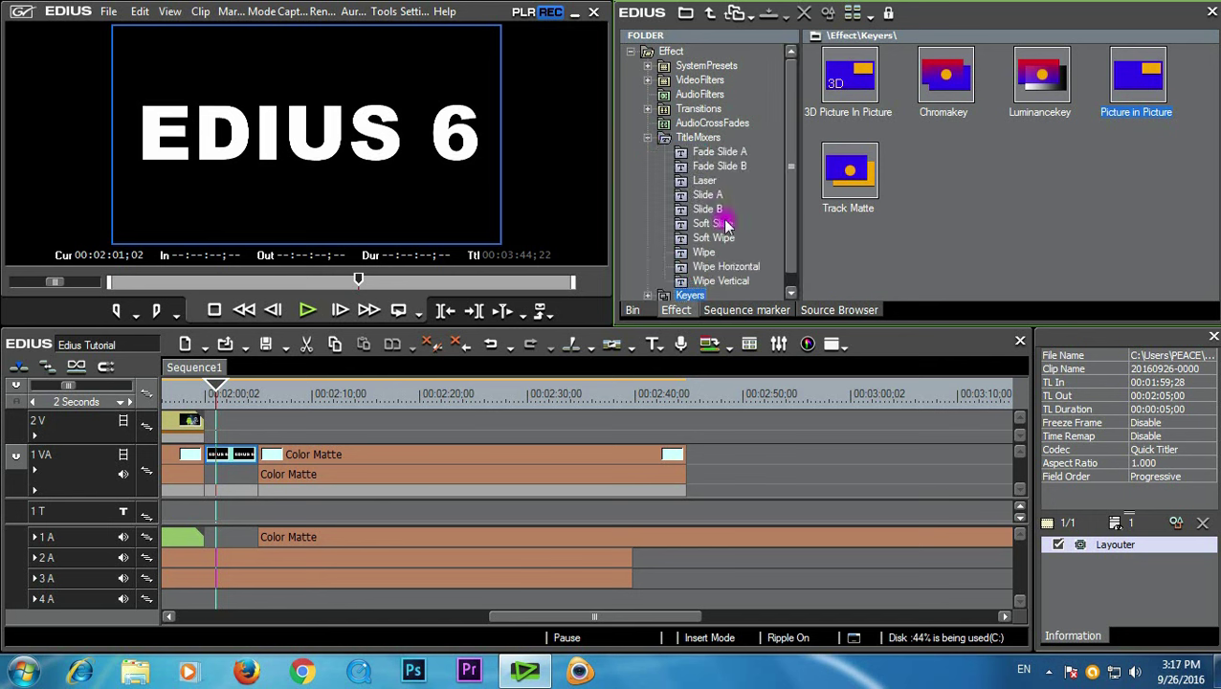
left_click_drag(704, 252, 214, 494)
left_click_drag(240, 453, 240, 509)
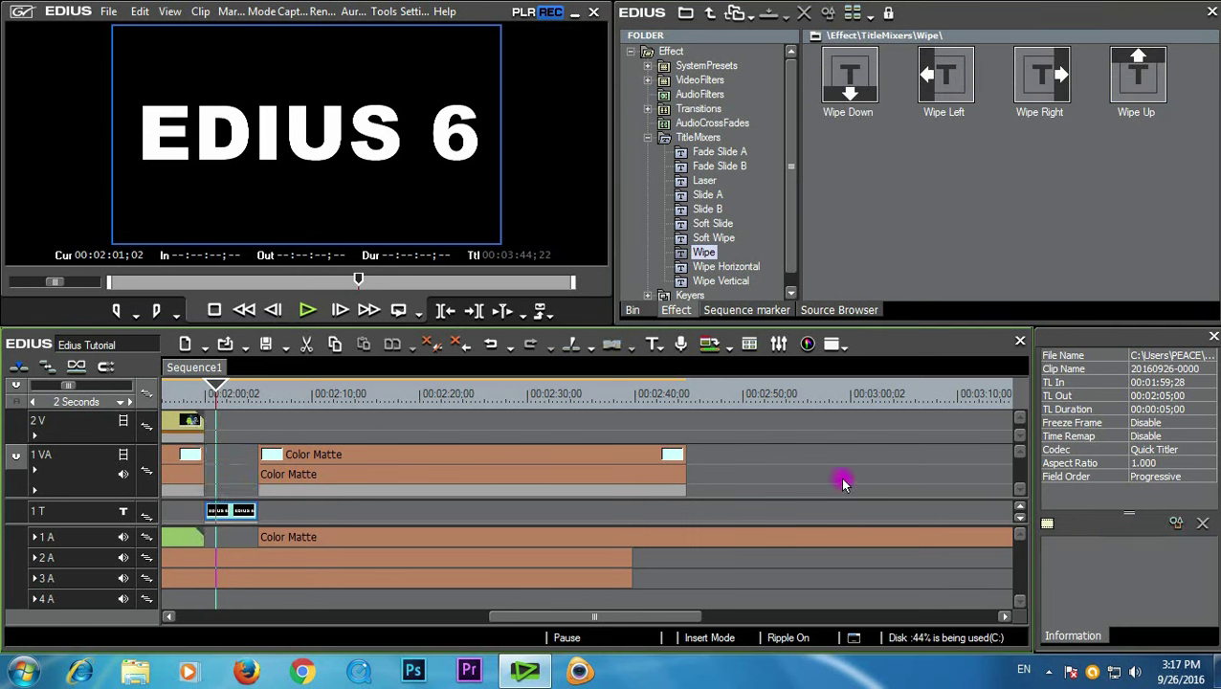
- Apply the Wipe Right title mixer to the start of the title clip and scrub from 00:01:59;28 to check it
left_click_drag(1035, 105, 216, 522)
left_click(205, 394)
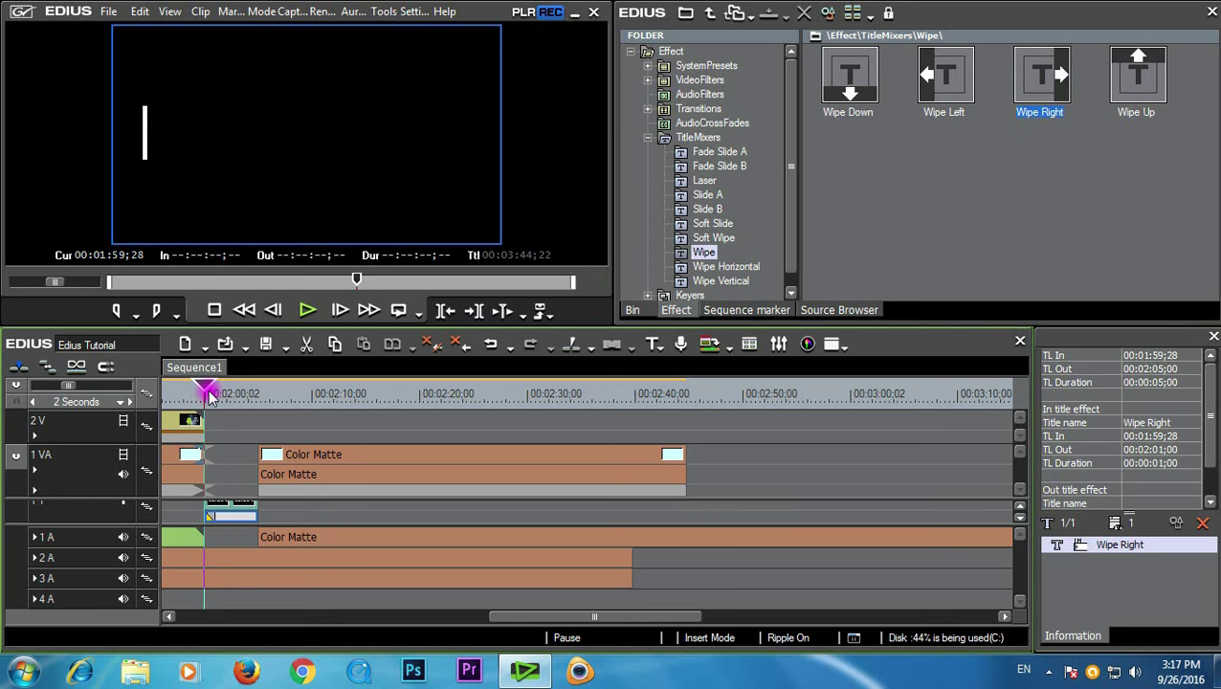
left_click(265, 537)
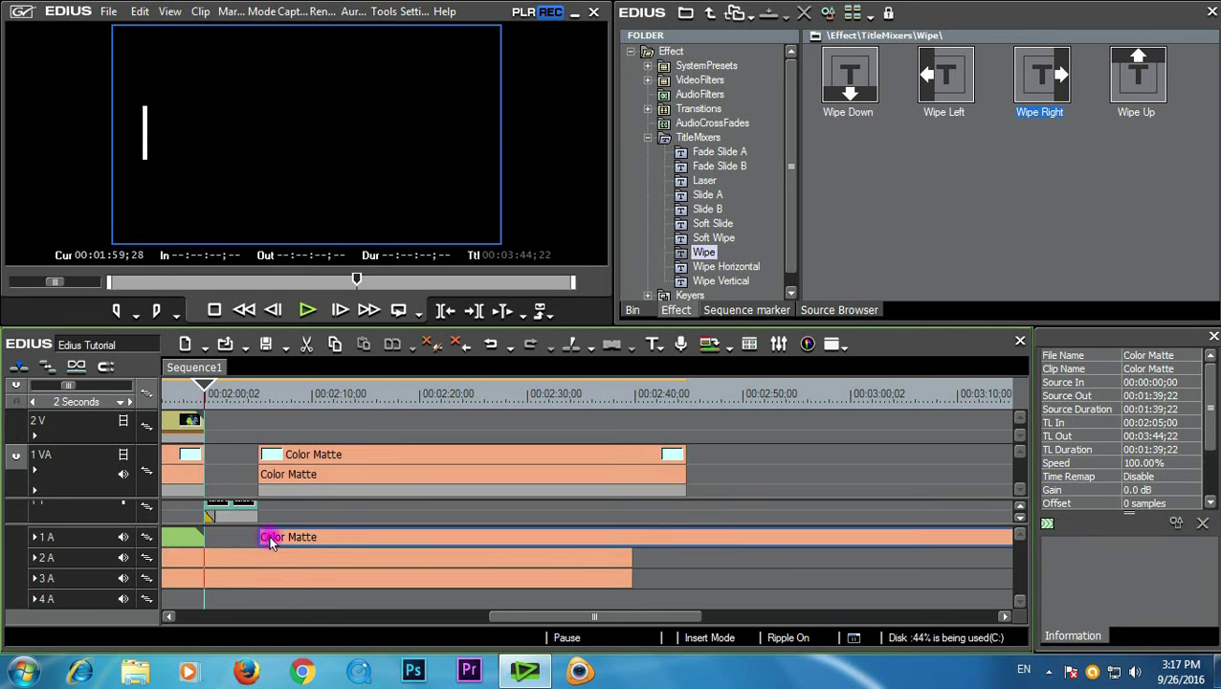
left_click_drag(203, 390, 230, 392)
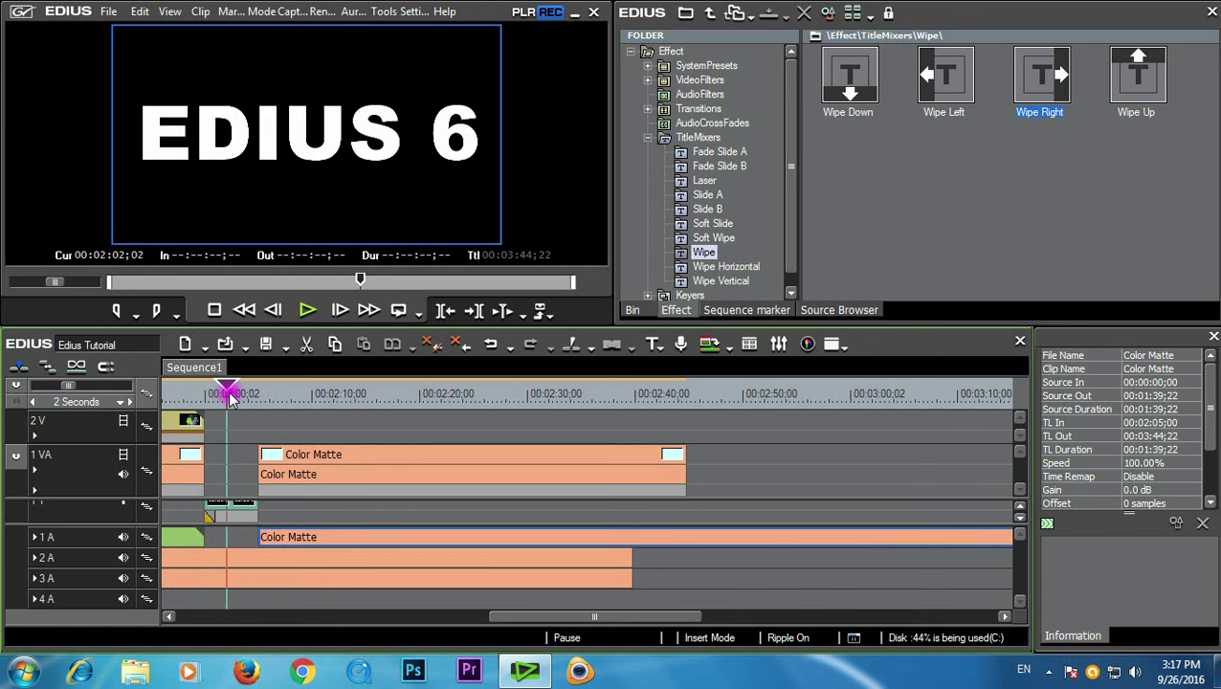
- Split the Color Matte audio on tracks 2A and 3A at 00:02:01;00 and delete the Color Matte remainder on the video and audio tracks
left_click_drag(327, 537, 285, 547)
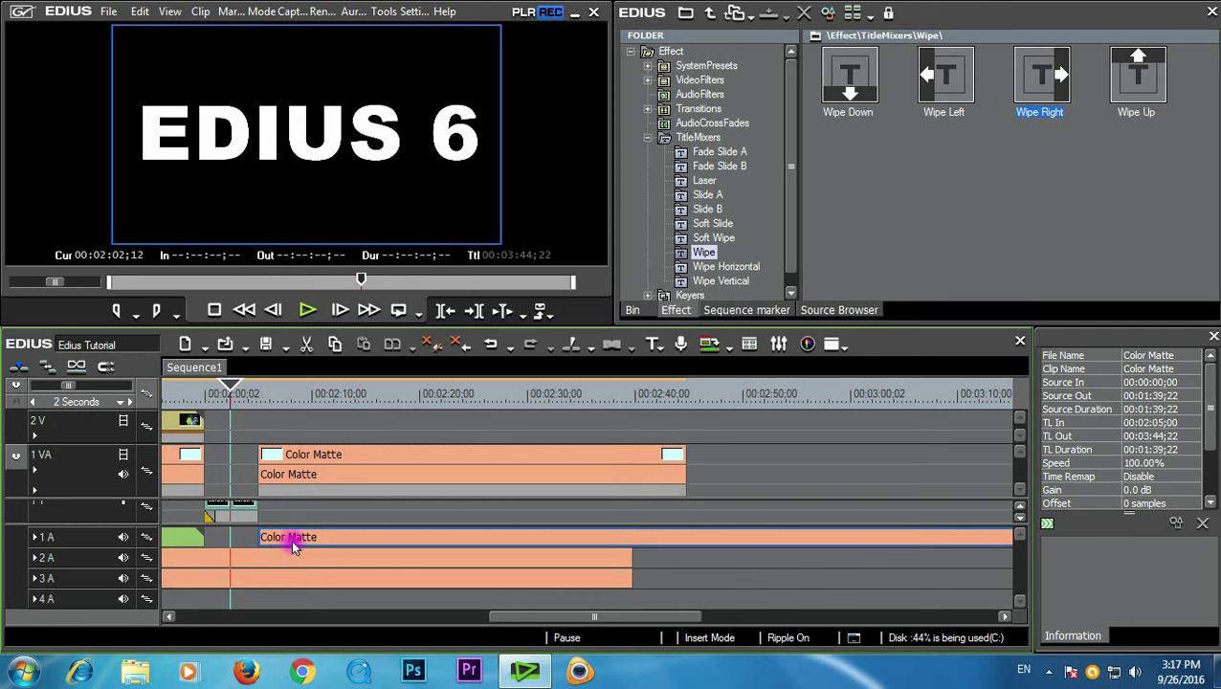
scroll(345, 467, "down", 2)
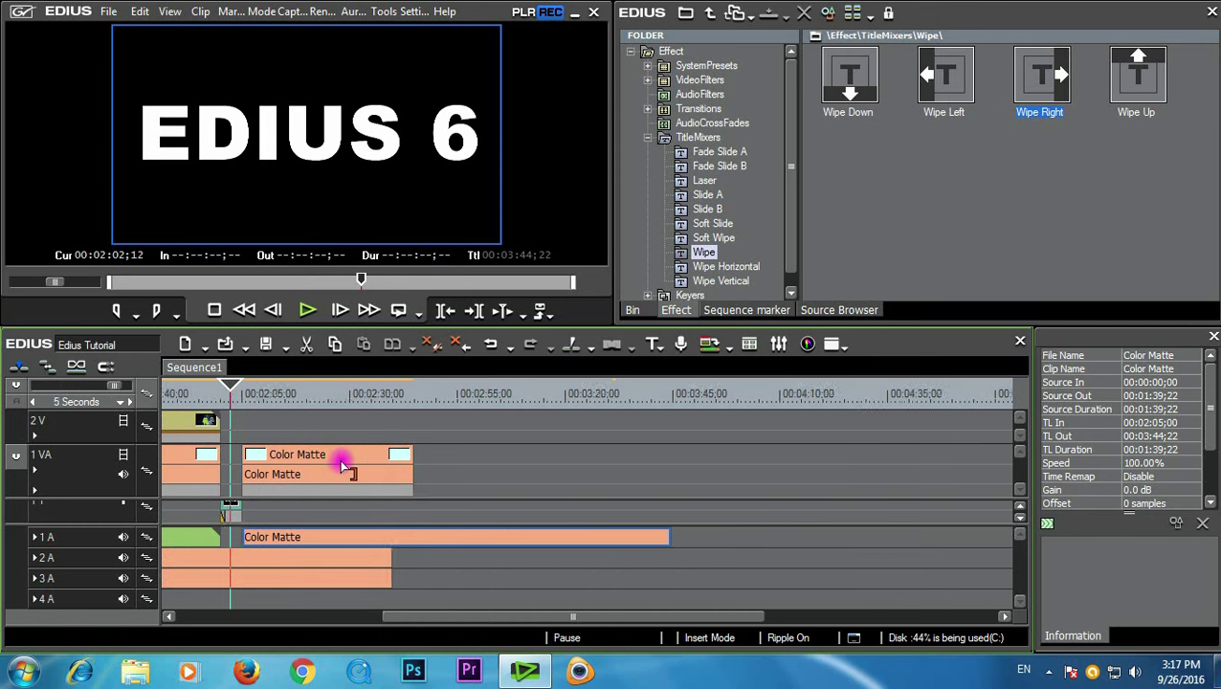
scroll(342, 465, "up", 4)
scroll(342, 464, "down", 3)
mouse_move(245, 400)
left_mouse_down()
mouse_move(83, 407)
mouse_move(415, 422)
mouse_move(349, 428)
mouse_move(361, 435)
mouse_move(357, 508)
mouse_move(370, 514)
left_mouse_up()
left_click(408, 542)
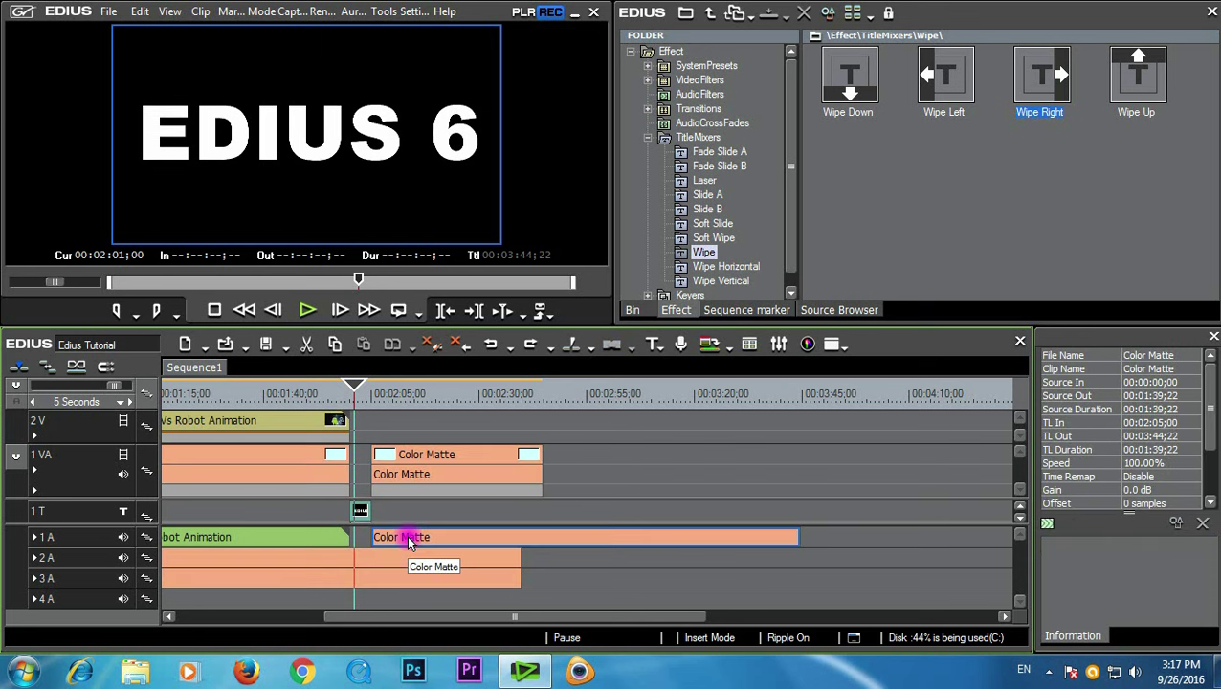
left_click(378, 560)
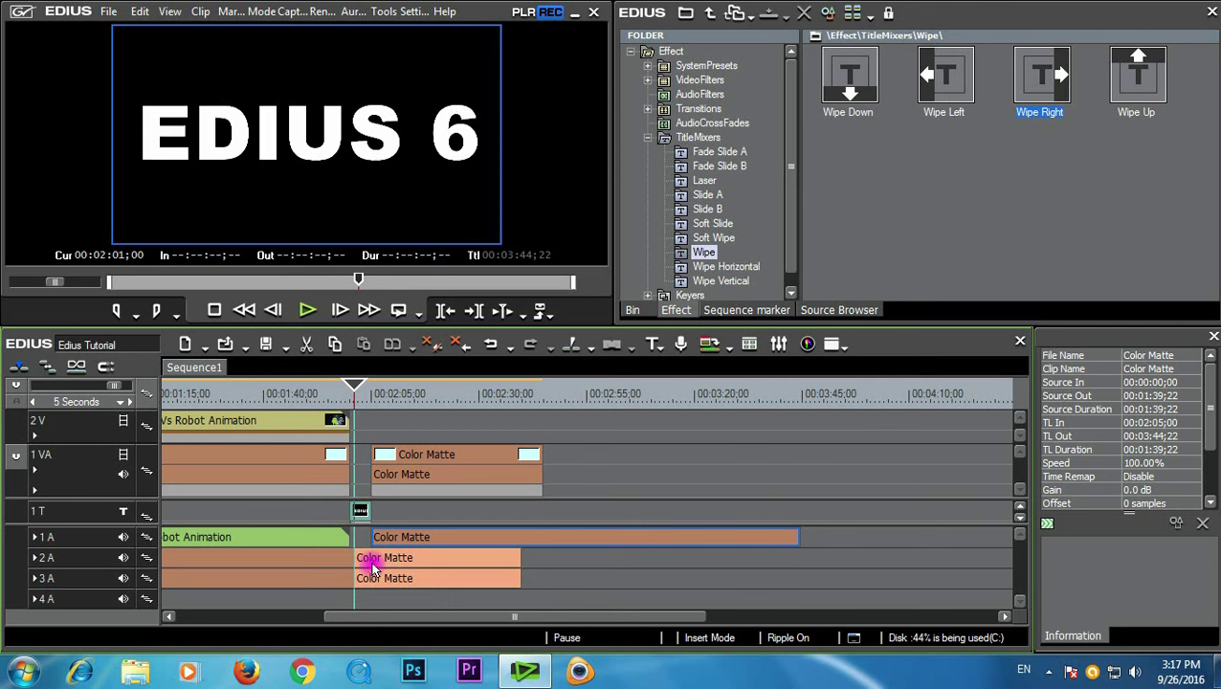
left_click(421, 546)
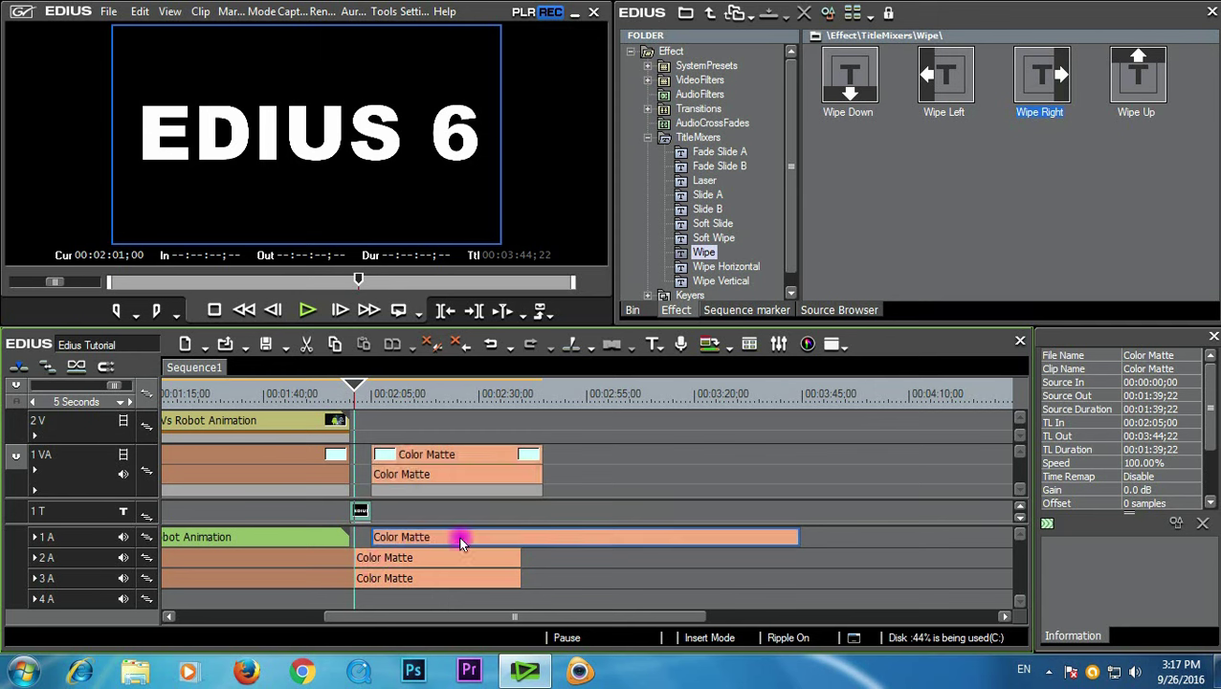
key("Delete")
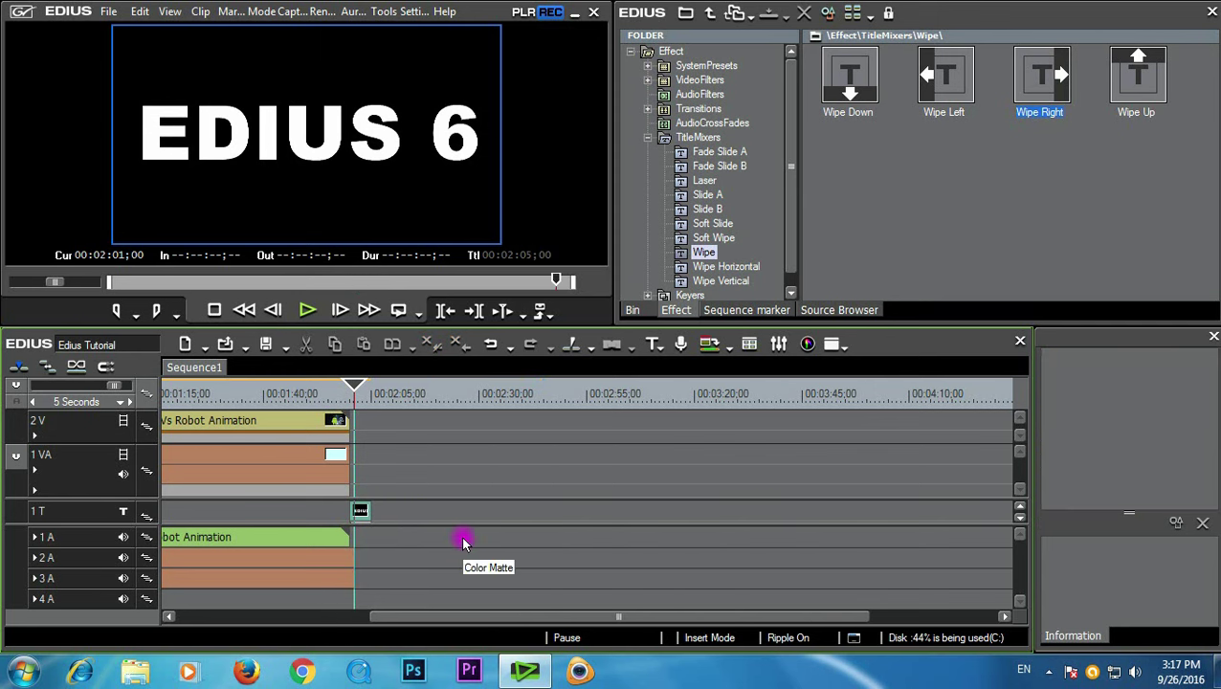
- Place a new Color Matte from the bin on track 1VA at 00:02:01;00 and play it beneath the title
left_click(633, 309)
left_click(1058, 107)
left_click_drag(1060, 129, 359, 542)
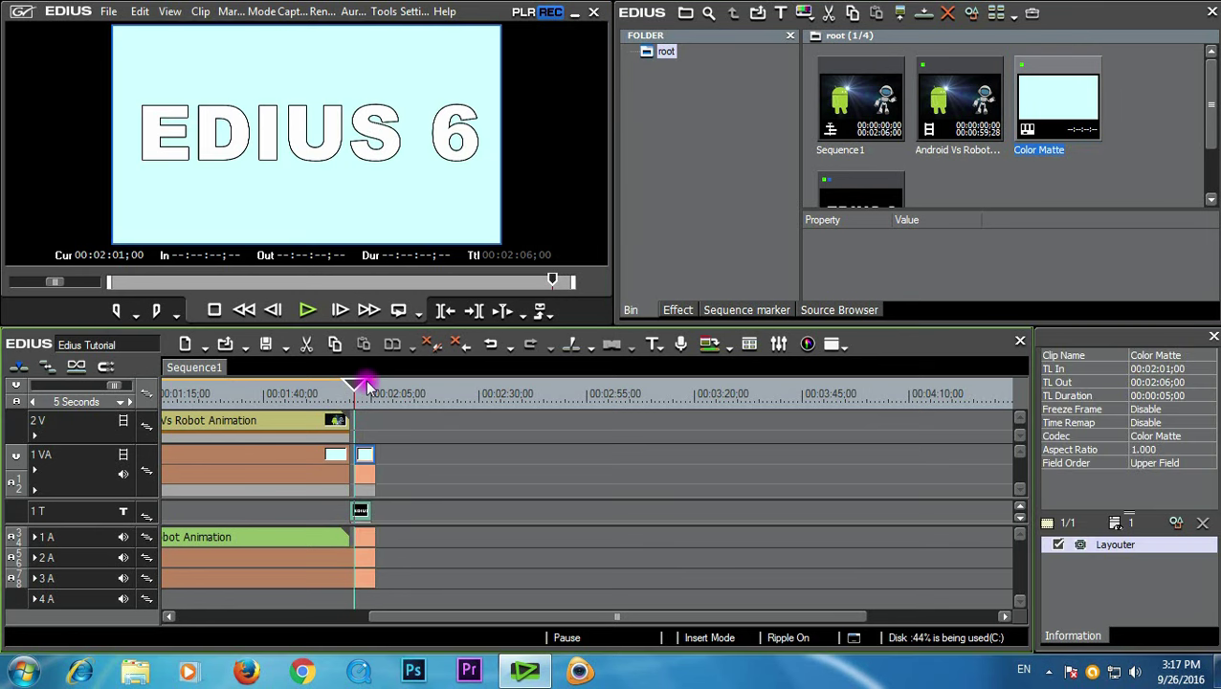
key("space")
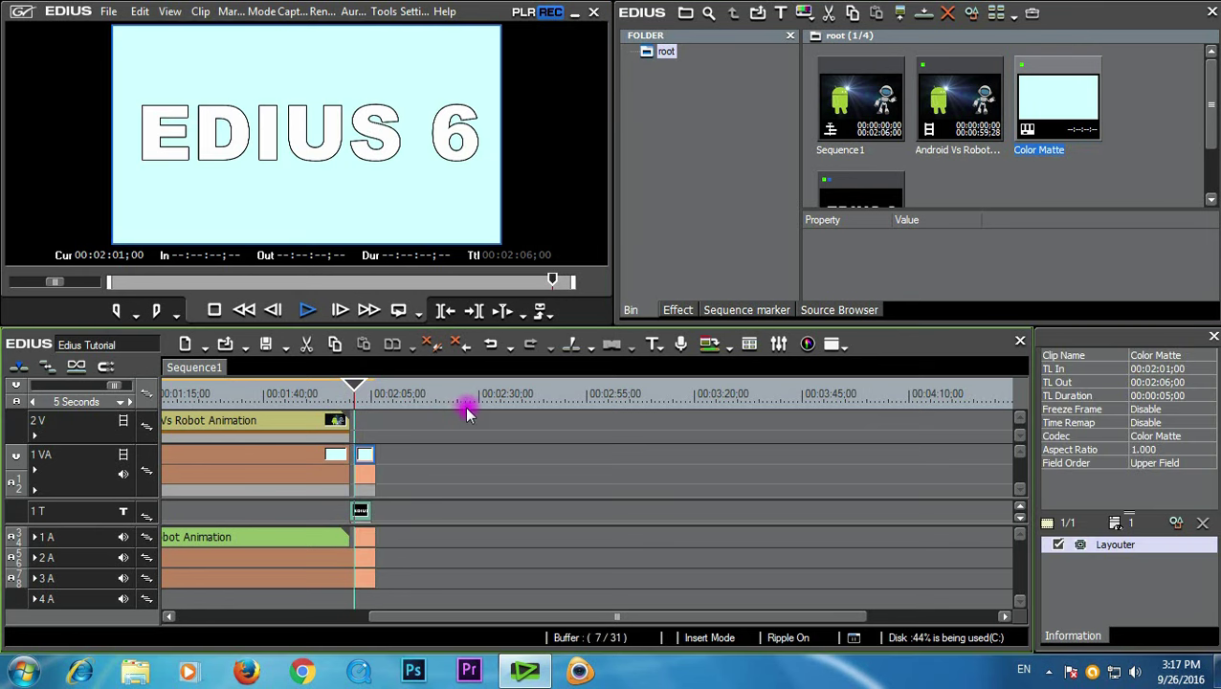
key("space")
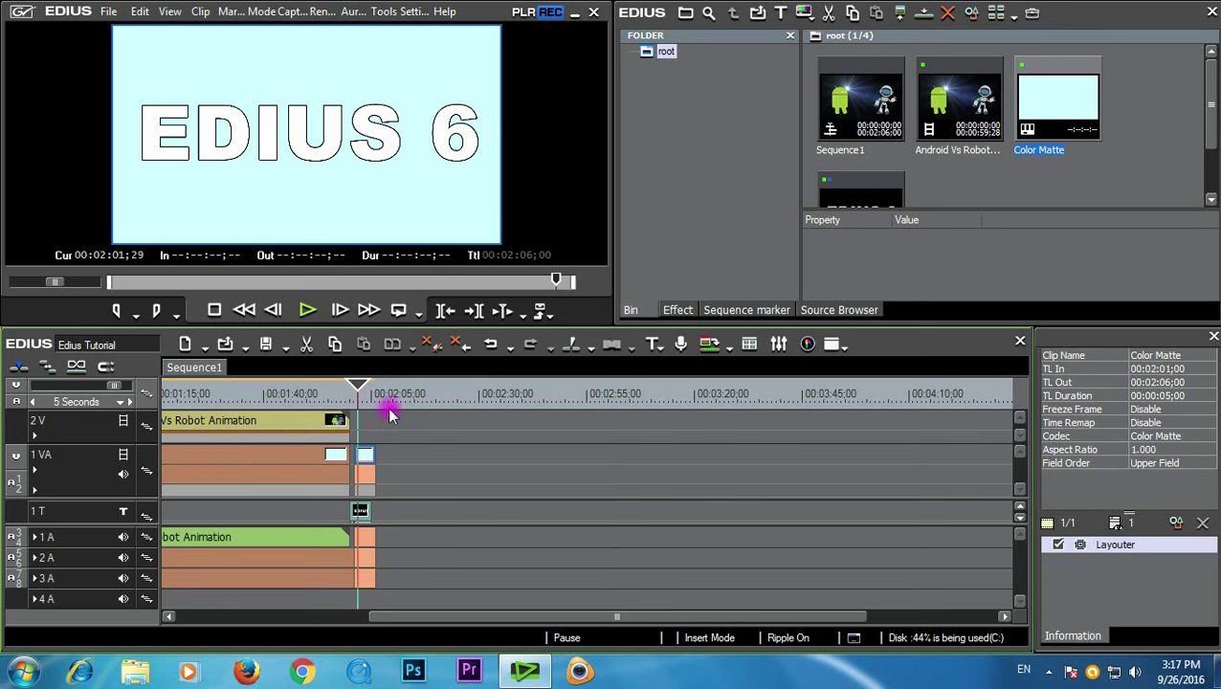
- Move the new Color Matte to start at 00:01:59;28 and realign the title on track 1T to the same start
left_click(356, 388)
scroll(373, 411, "up", 4)
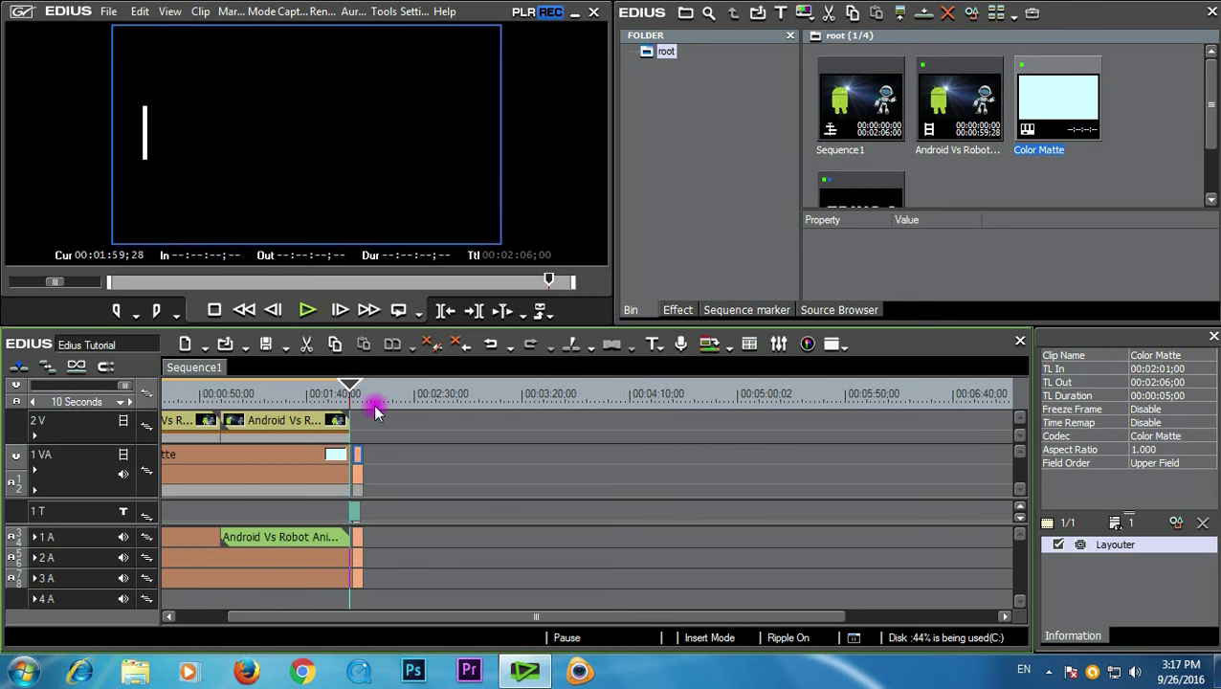
scroll(373, 418, "up", 1)
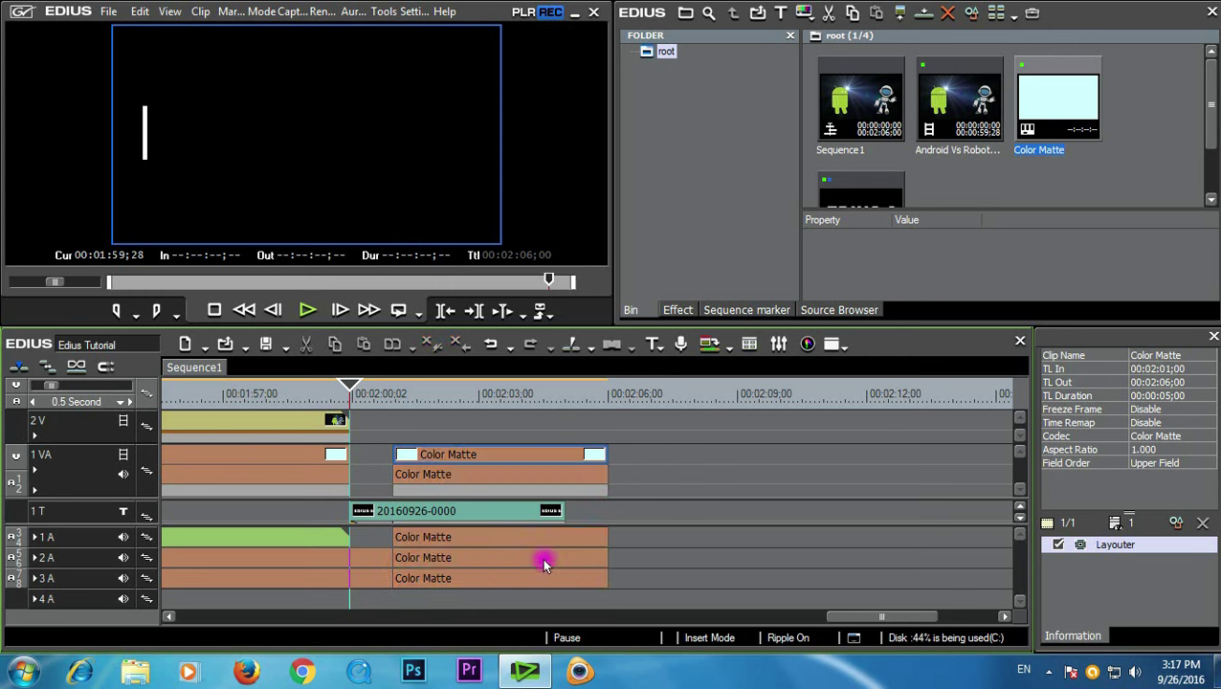
left_click(530, 468)
left_click_drag(507, 465, 466, 467)
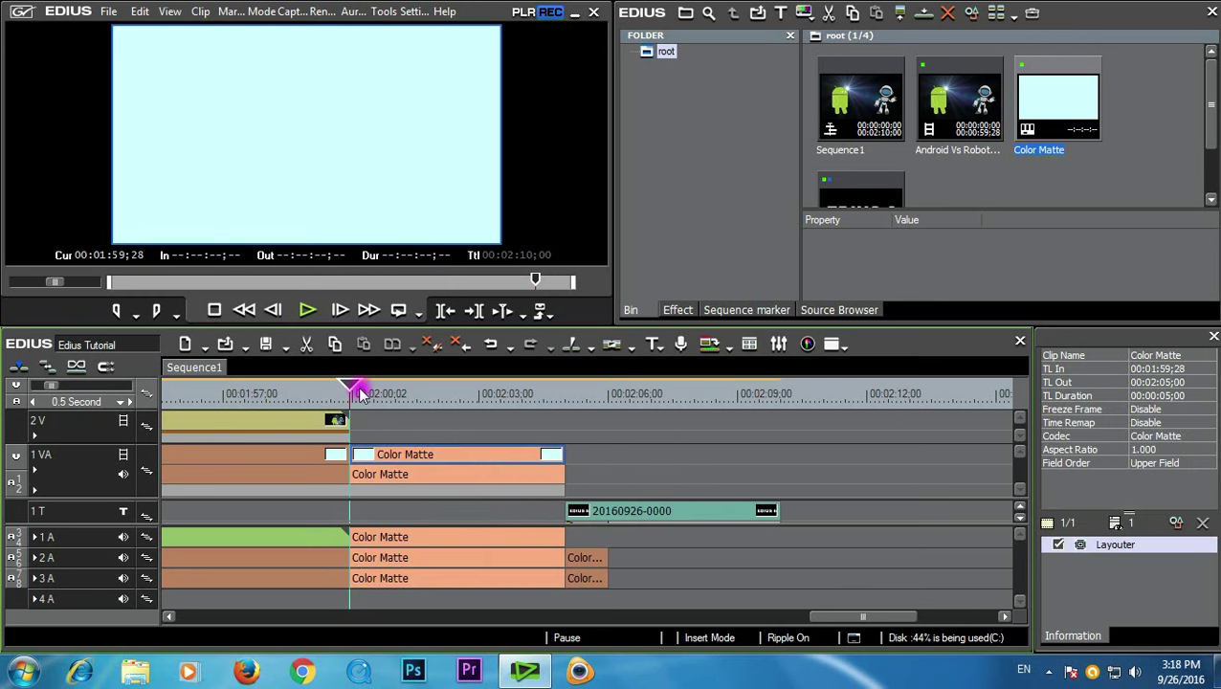
left_click_drag(593, 515, 413, 517)
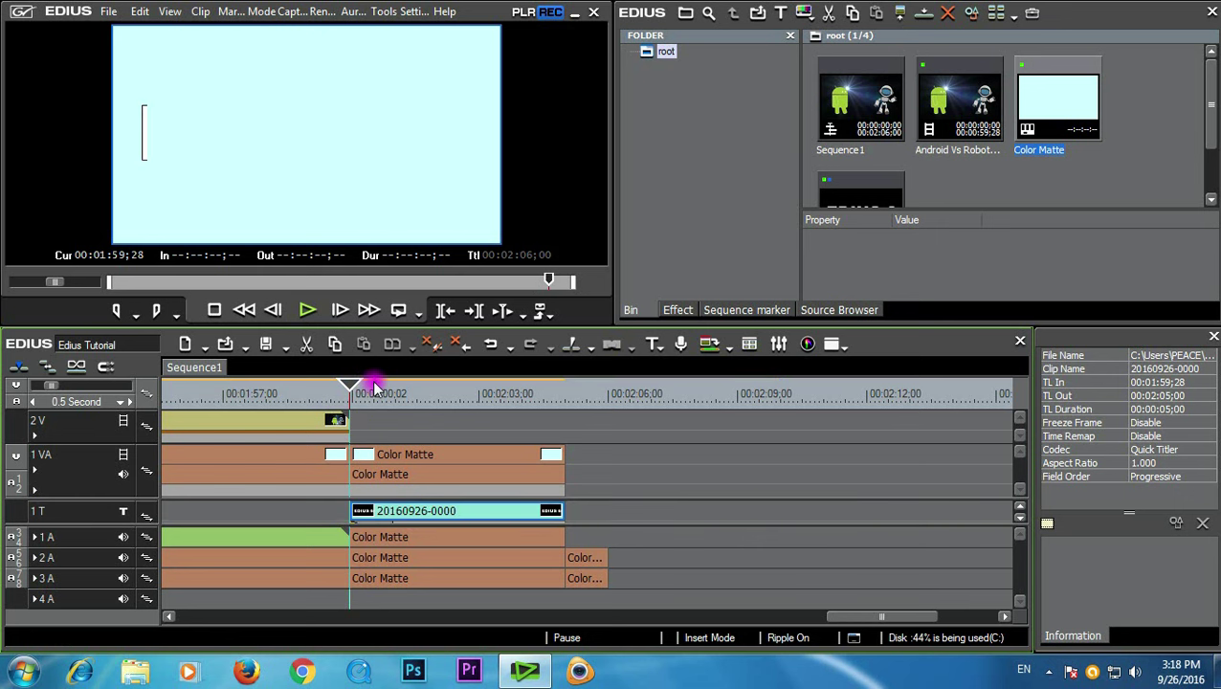
- Set the sequence's Out point at 00:02:05;00, at the end of the title clip
left_click_drag(354, 391, 450, 407)
left_click_drag(548, 434, 565, 504)
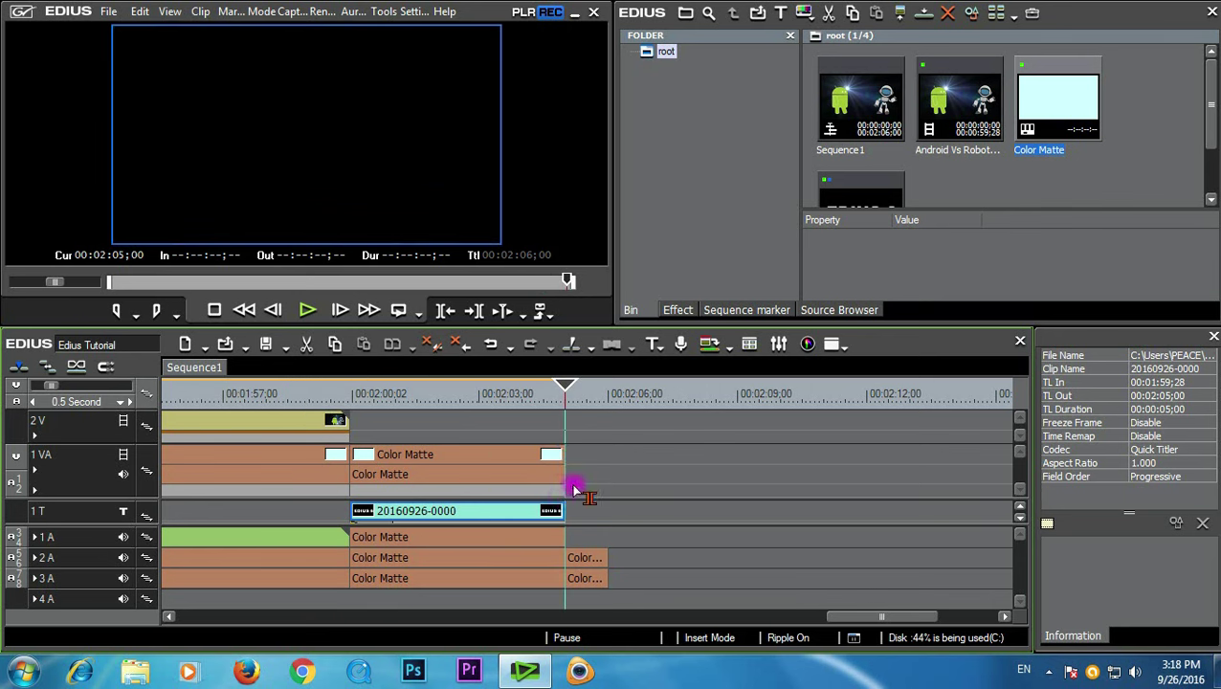
key("o")
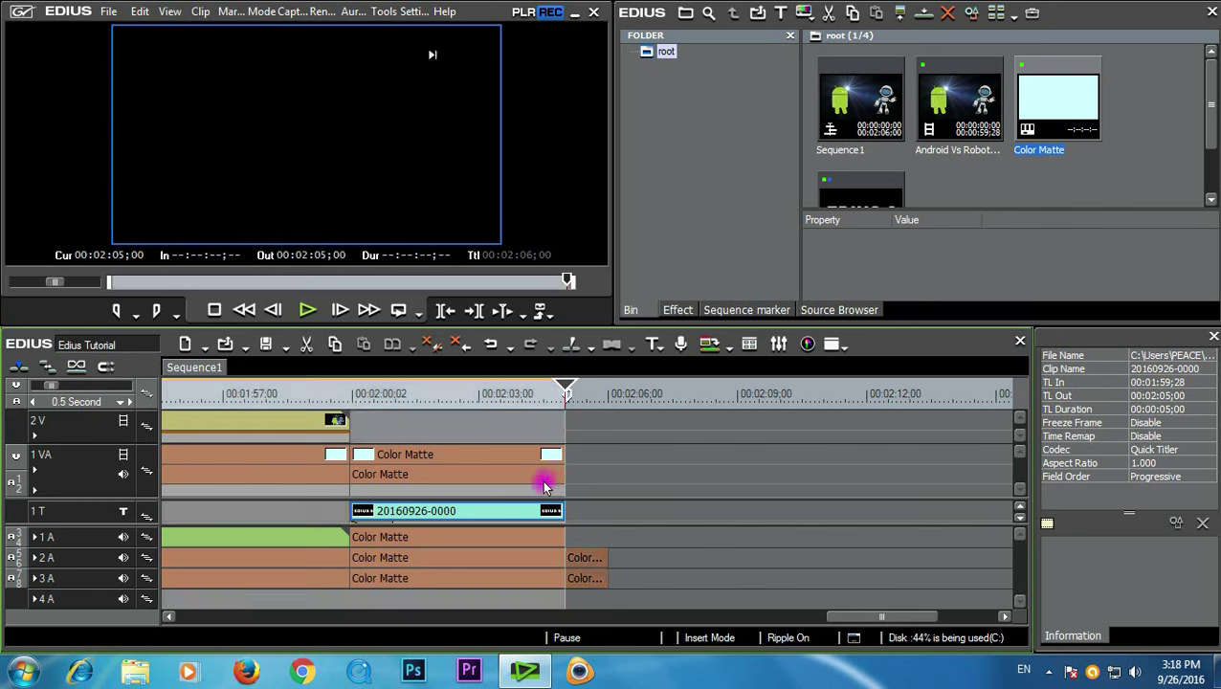
- Scrub the timeline back from the title to 00:01:47;19 to review the second animation clip
left_click(524, 393)
left_click_drag(426, 400, 322, 423)
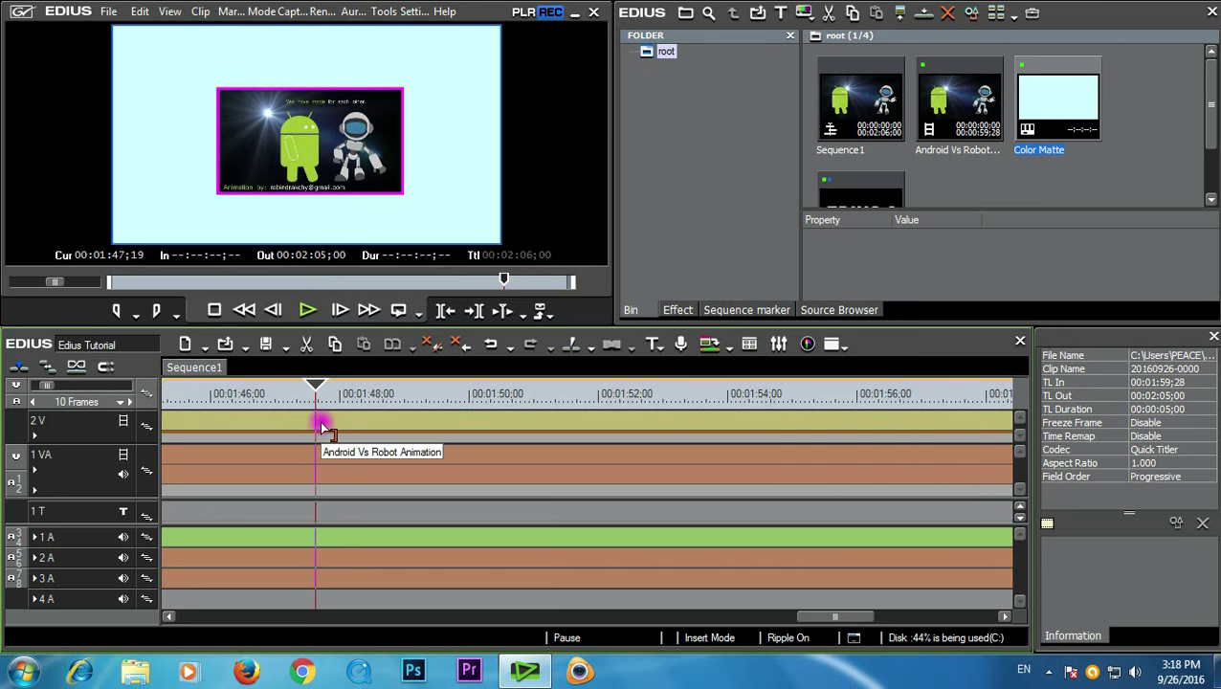
scroll(322, 425, "down", 1)
scroll(319, 421, "down", 1)
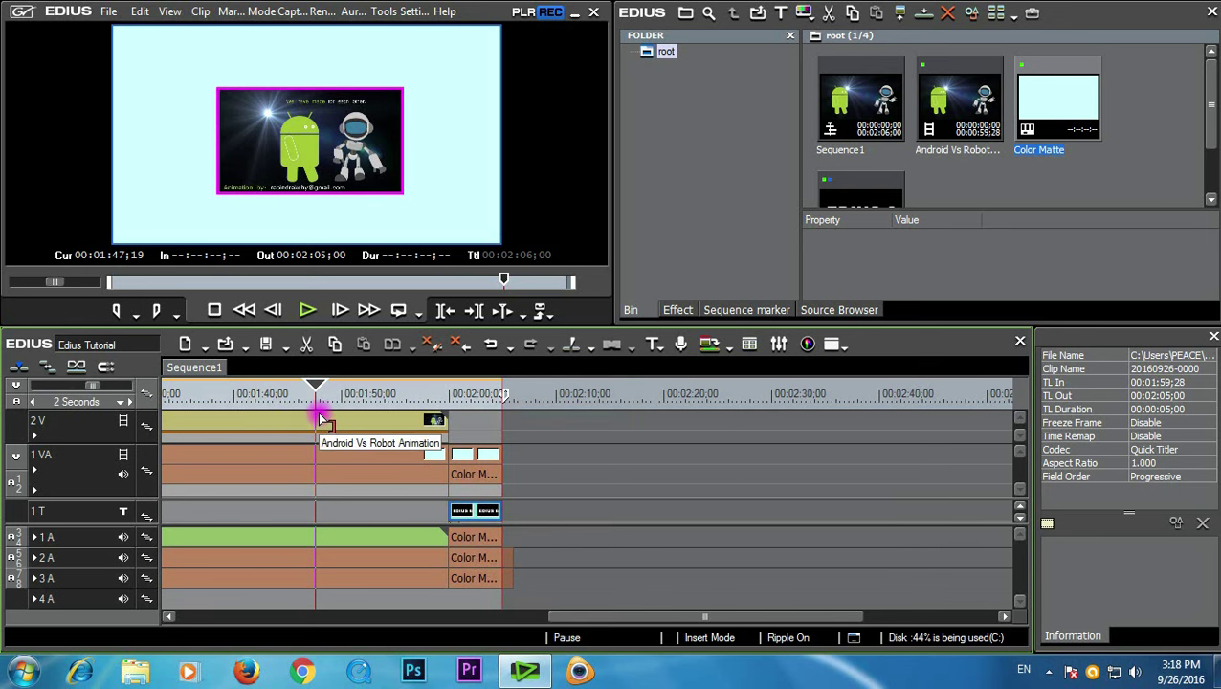
- Scrub back through the second animation clip and show the whole sequence at a 5-second scale, ending at 00:02:05;00
left_click_drag(316, 391, 192, 395)
left_click_drag(55, 407, 403, 414)
scroll(407, 424, "down", 1)
scroll(403, 421, "down", 1)
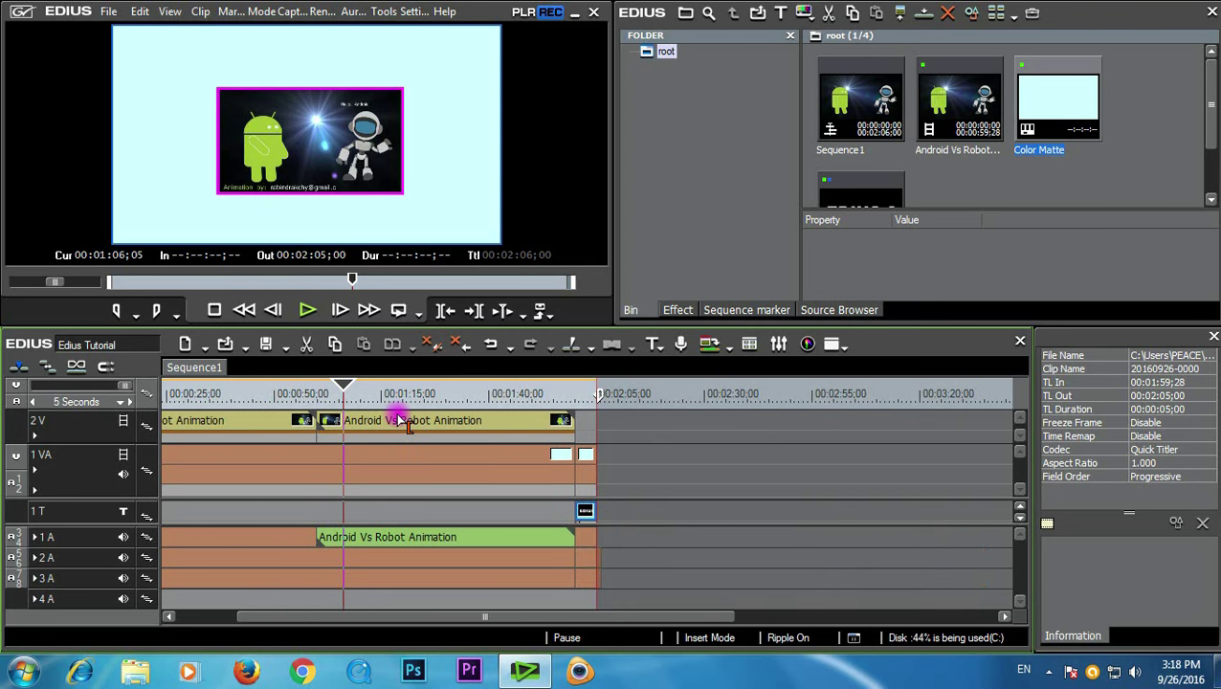
mouse_move(343, 386)
left_mouse_down()
mouse_move(77, 406)
mouse_move(505, 422)
mouse_move(691, 456)
mouse_move(704, 469)
left_mouse_up()
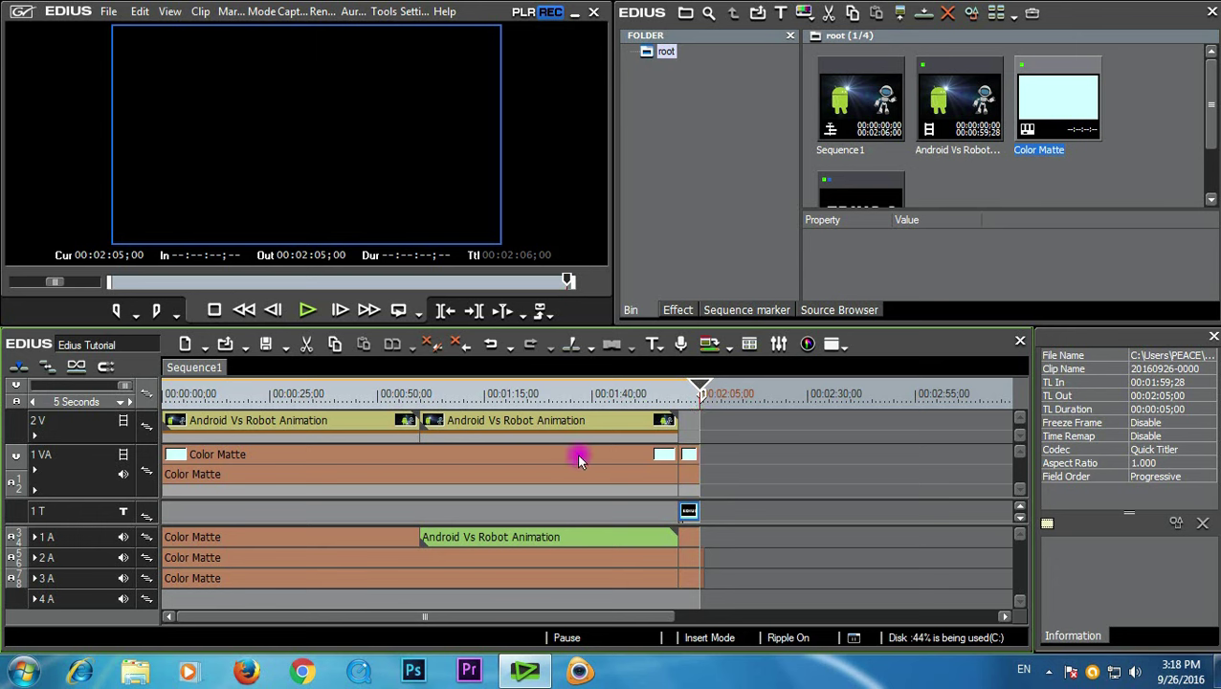
- Start a Print to File export of the sequence using the MPEG2 1920x1080 50Mbps CBR preset
left_click(107, 12)
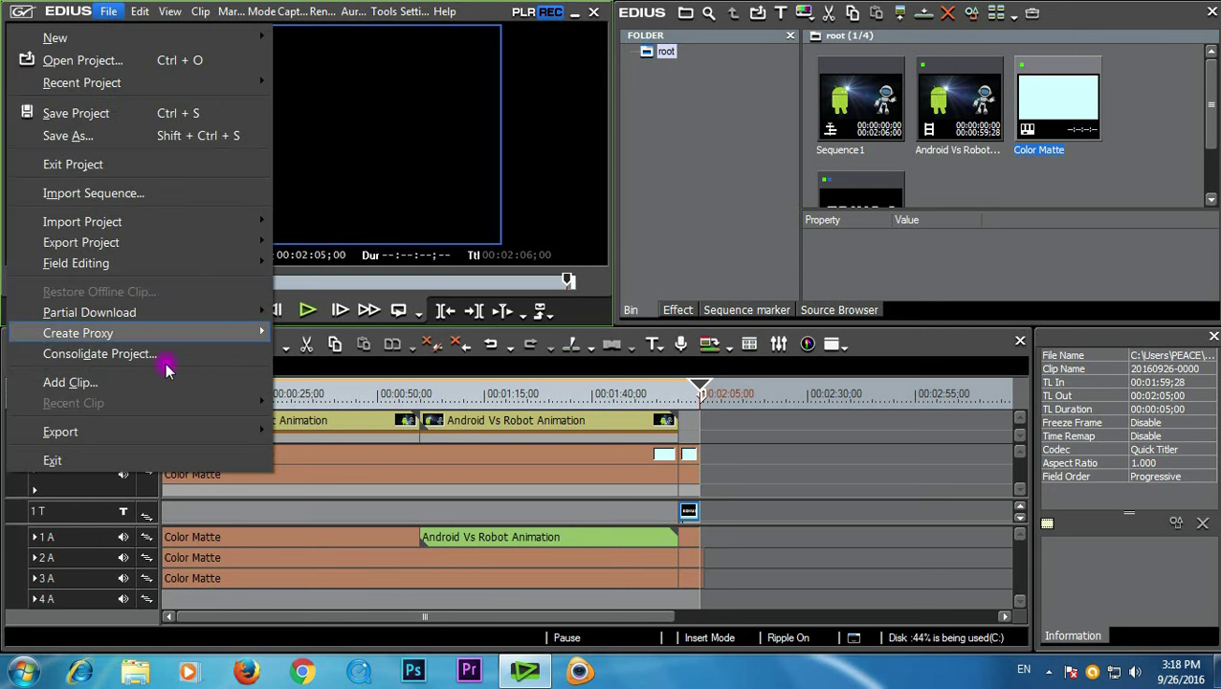
mouse_move(166, 436)
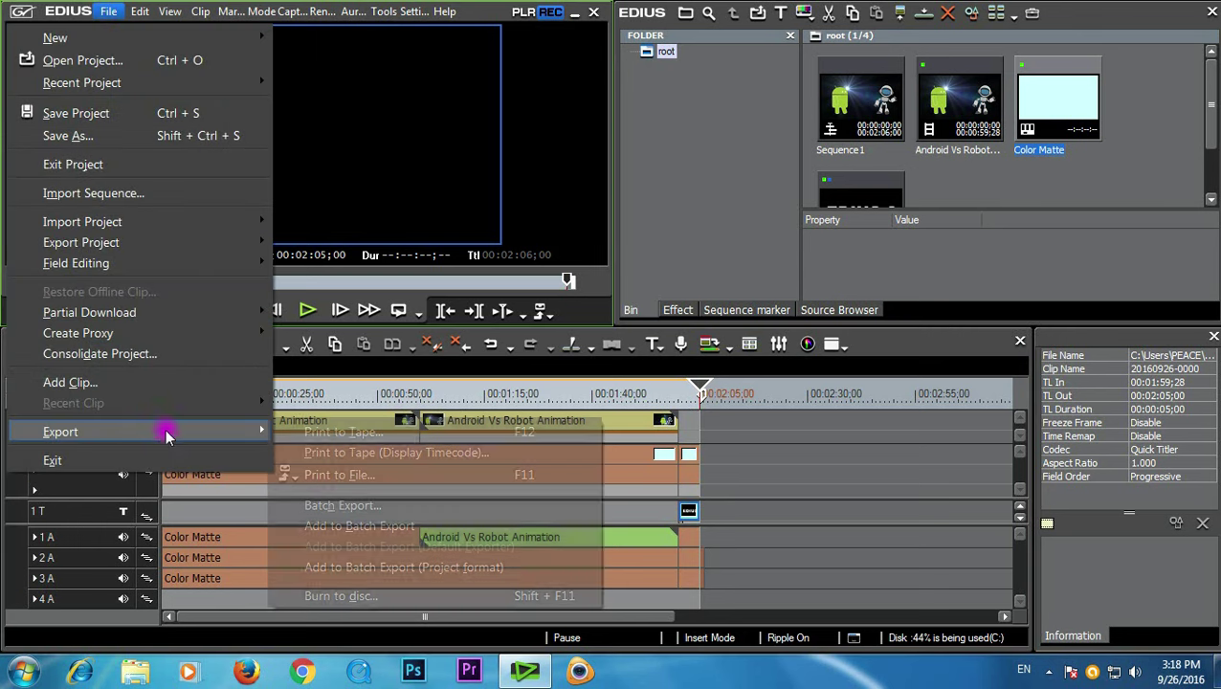
left_click(337, 471)
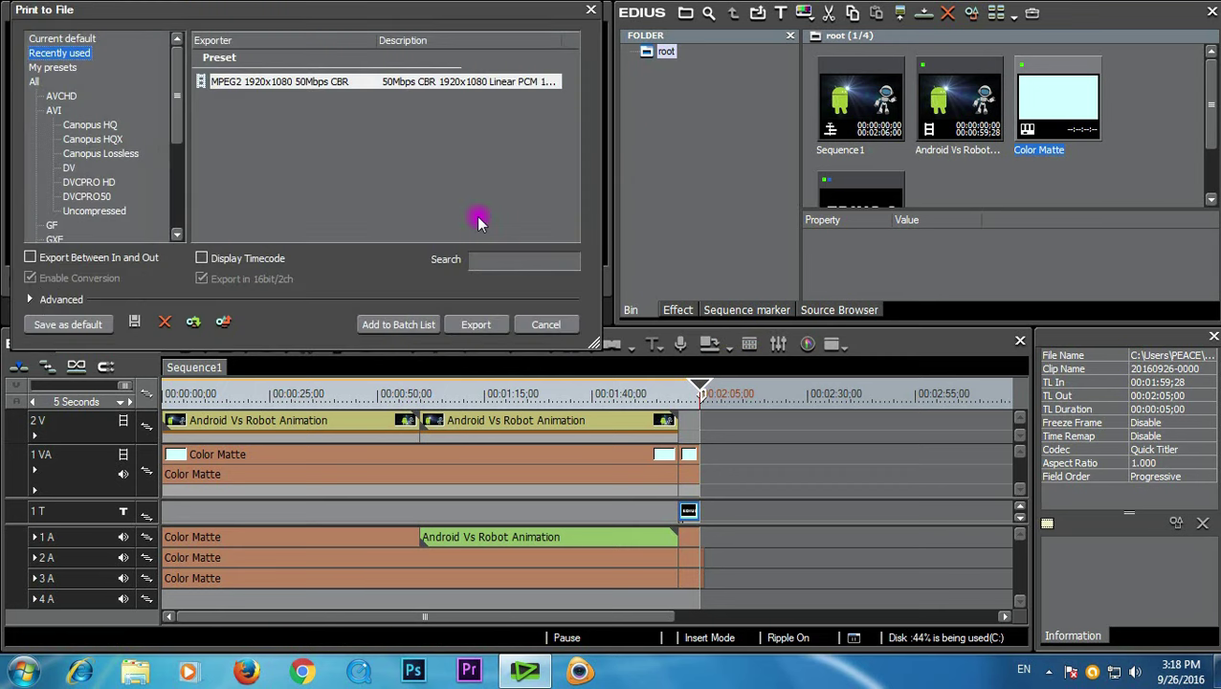
left_click(471, 323)
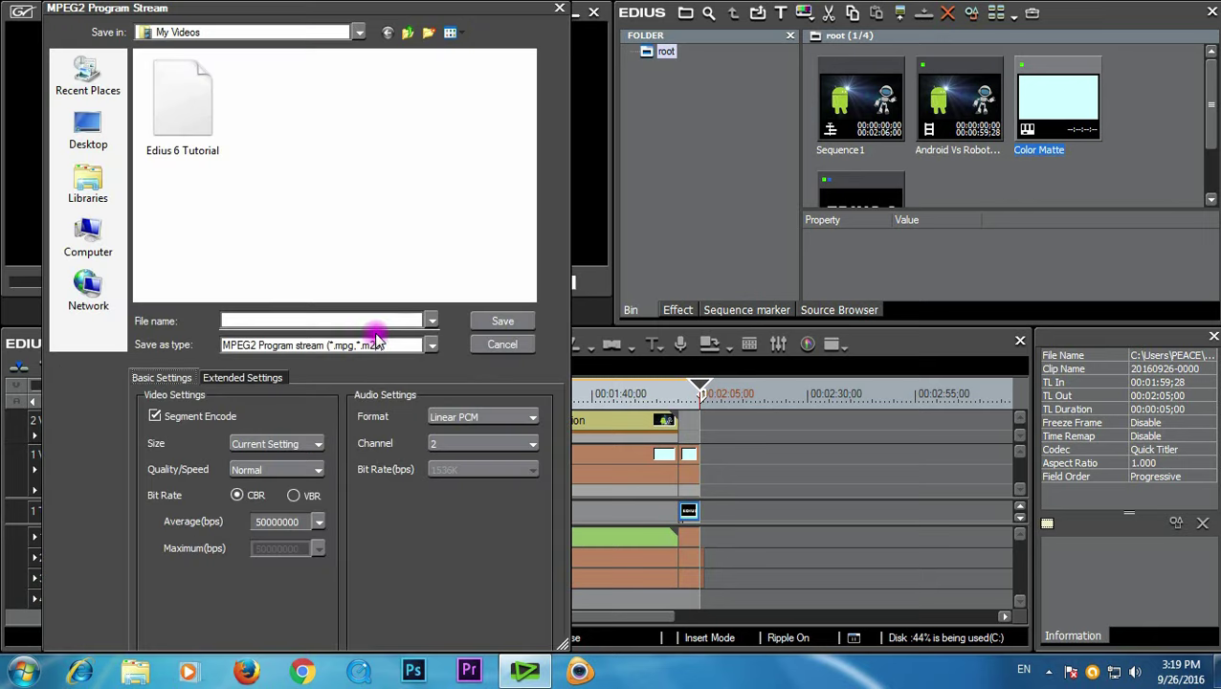
- Choose the Sample Videos folder in the Videos library as the export destination
left_click(267, 323)
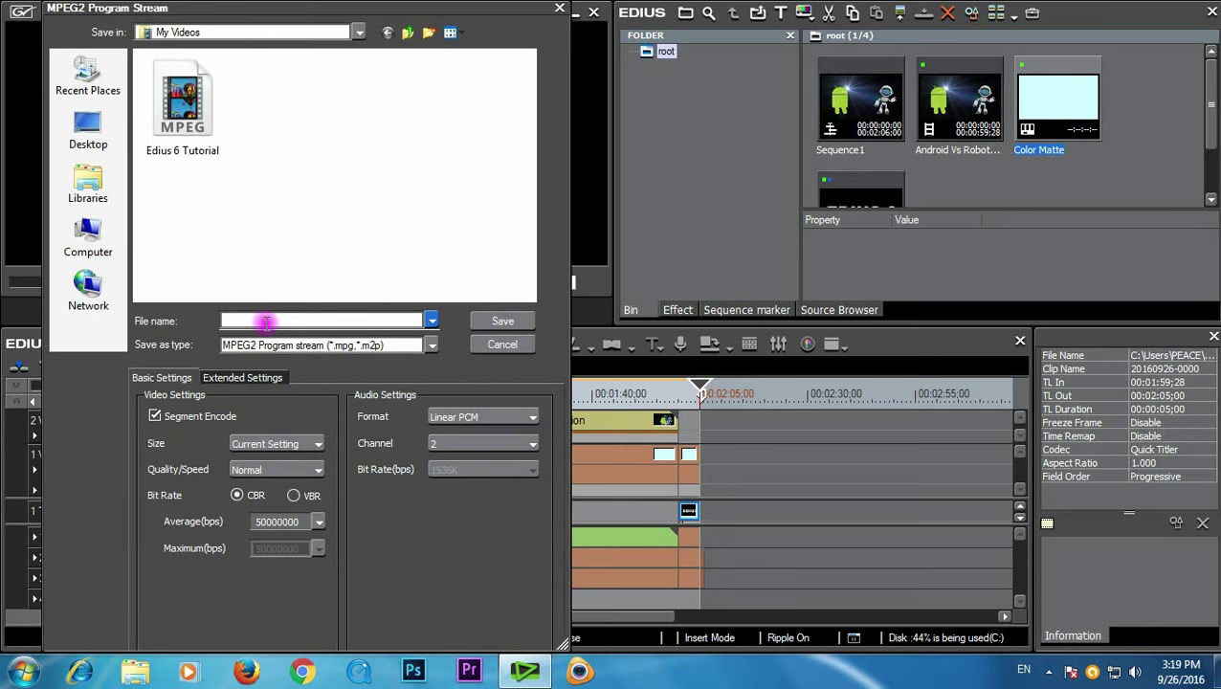
left_click(87, 197)
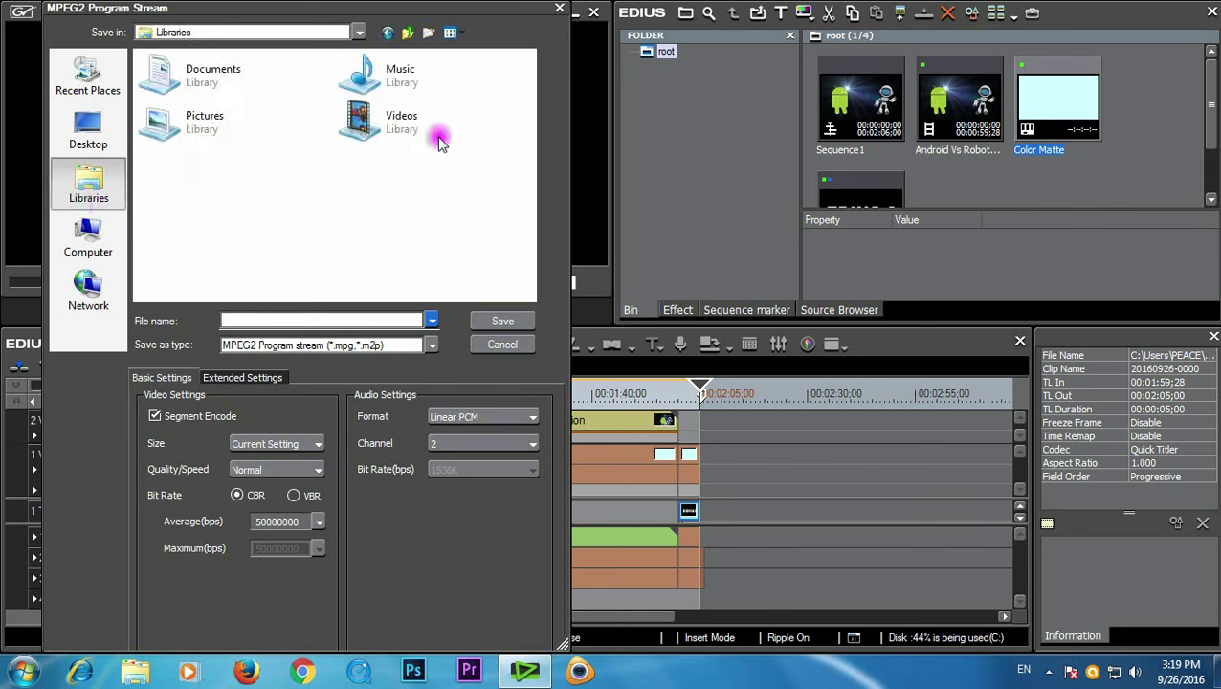
left_click(402, 127)
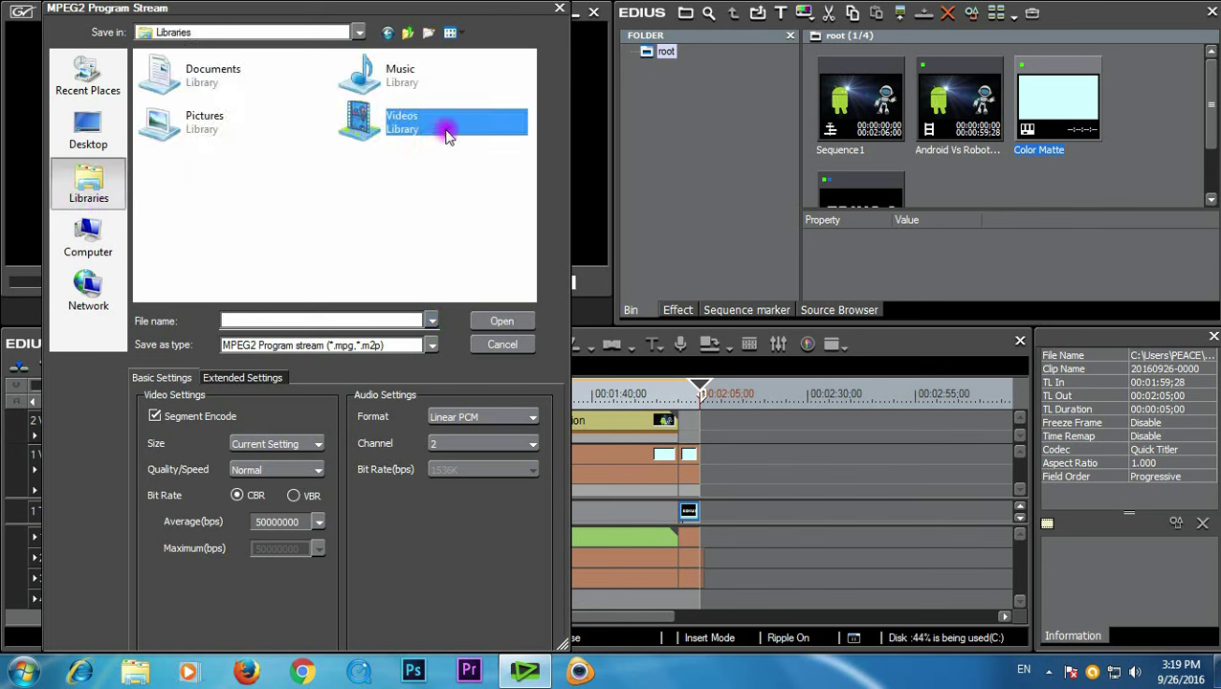
double_click(447, 127)
left_click(195, 124)
double_click(195, 125)
- Export the sequence under the file name Edius Tutorial and cancel the render while it is running
left_click(280, 321)
type("Edi")
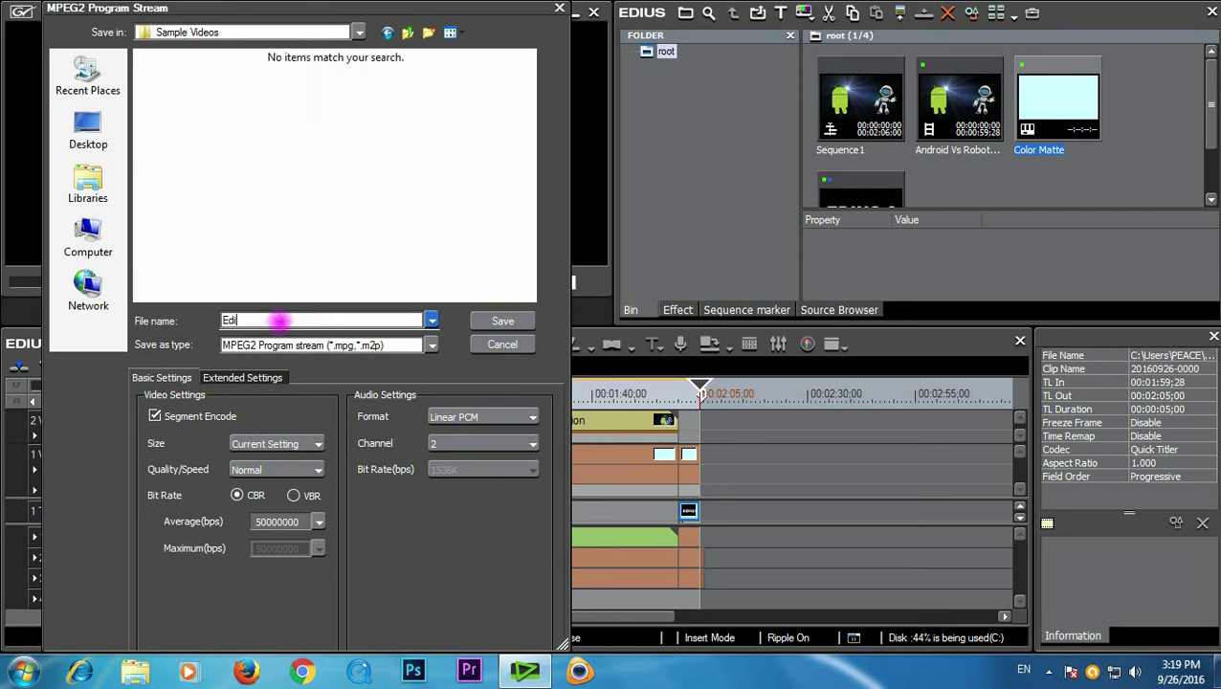
type("us Tutorial")
left_click(489, 322)
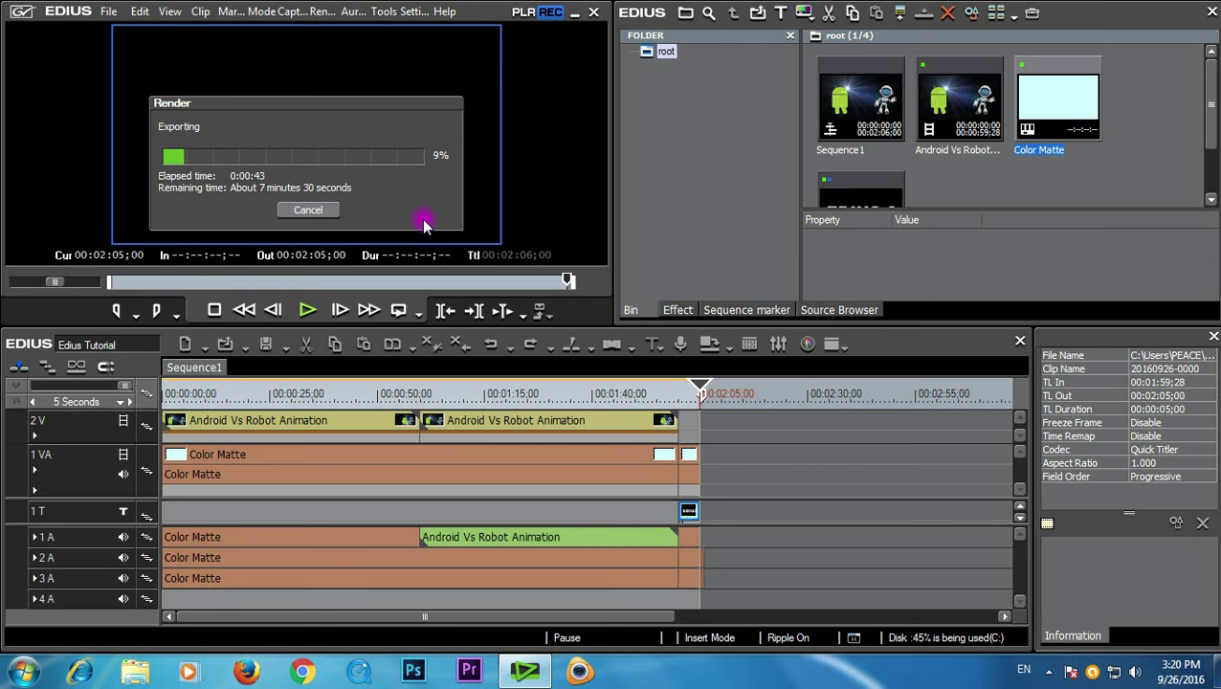
left_click(319, 208)
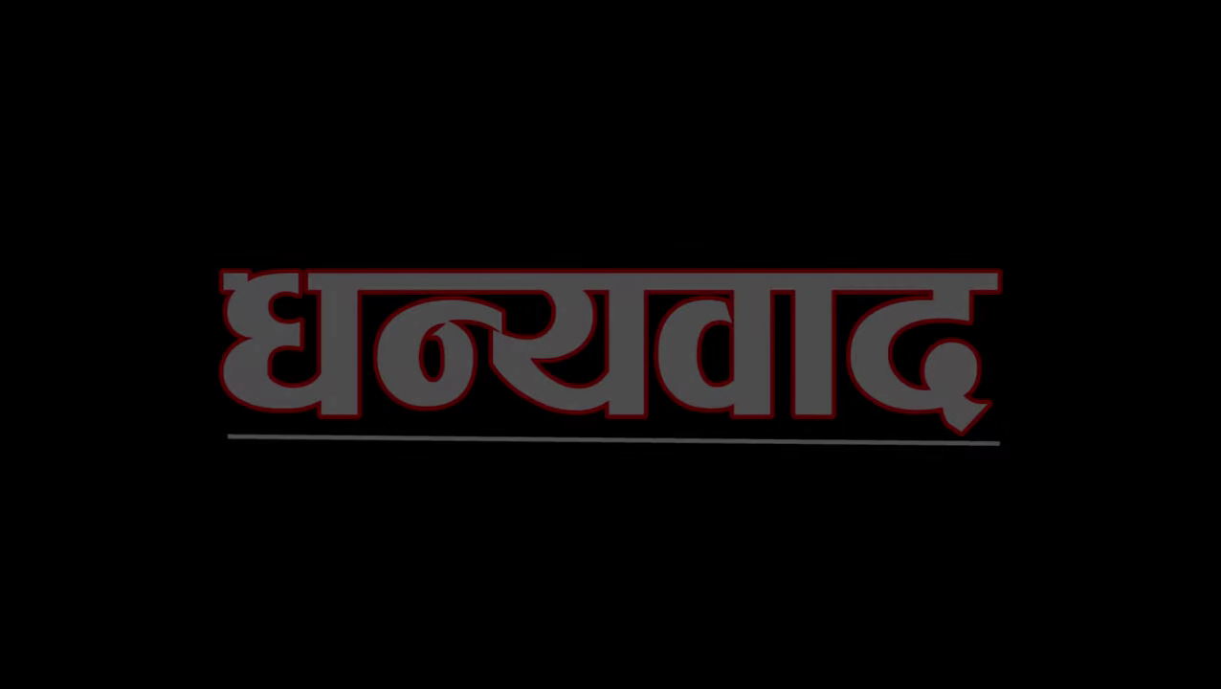